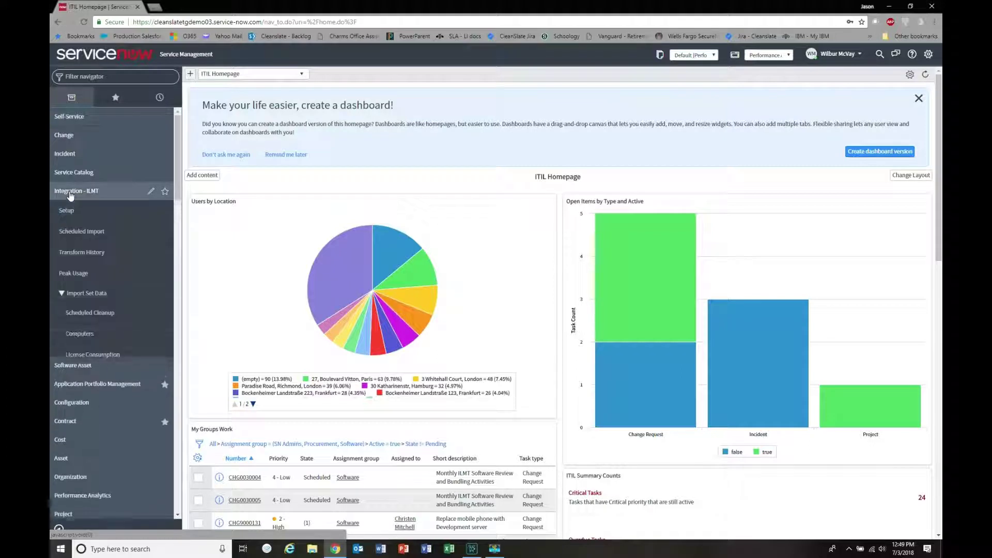
Step: Review the ILMT integration's CS_BFI connection, its scheduled data import and the IBM peak usage records
{"action": "left_click", "coordinate": [66, 212]}
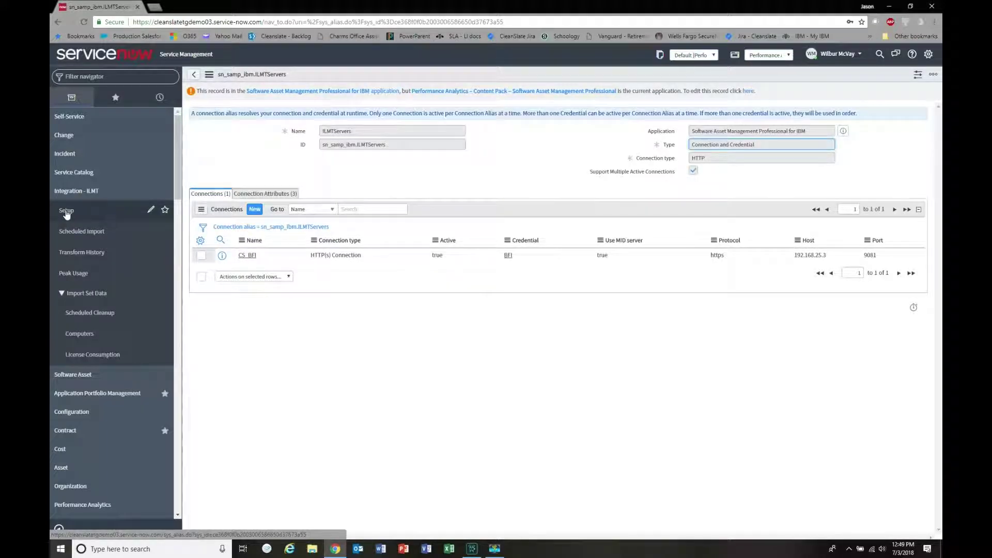
{"action": "left_click", "coordinate": [248, 255]}
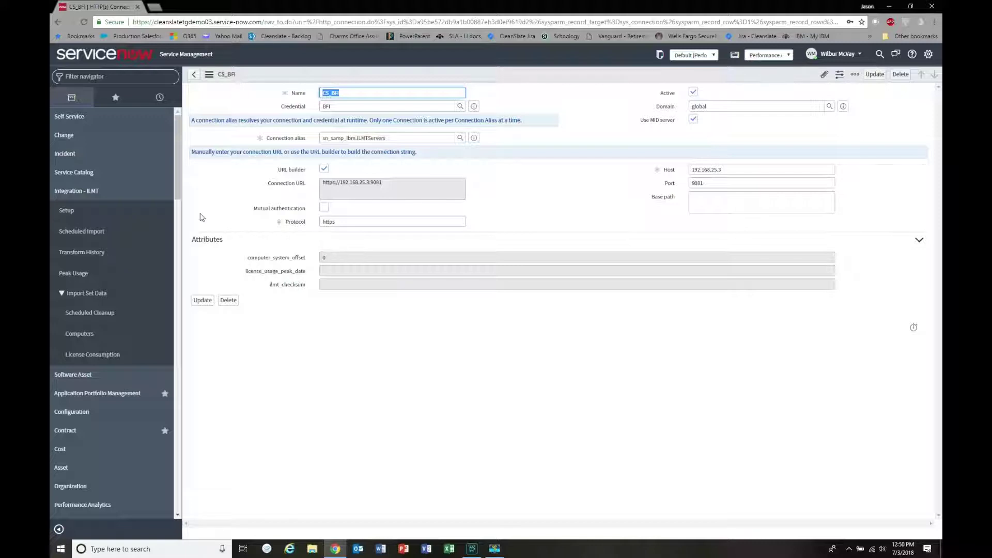
{"action": "left_click", "coordinate": [80, 232]}
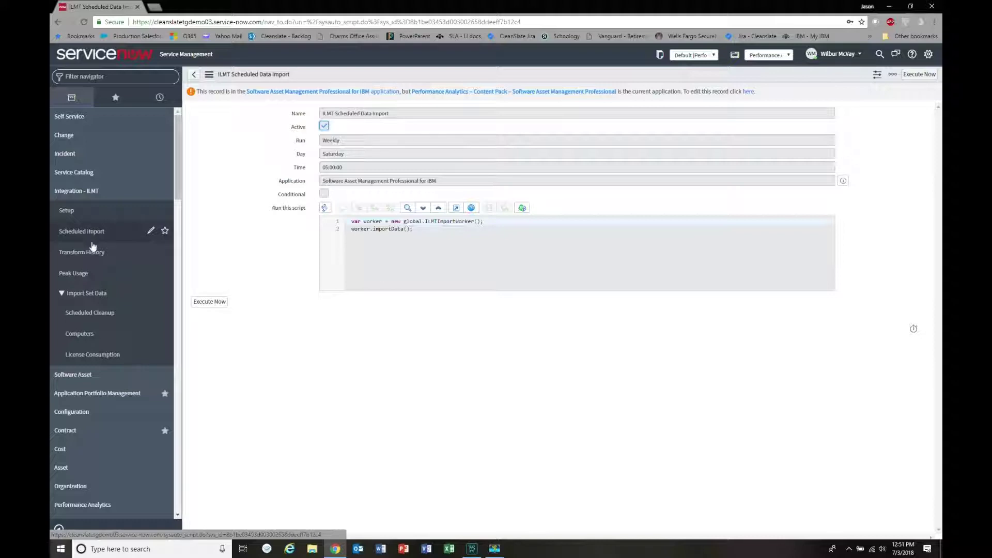
{"action": "left_click", "coordinate": [76, 274]}
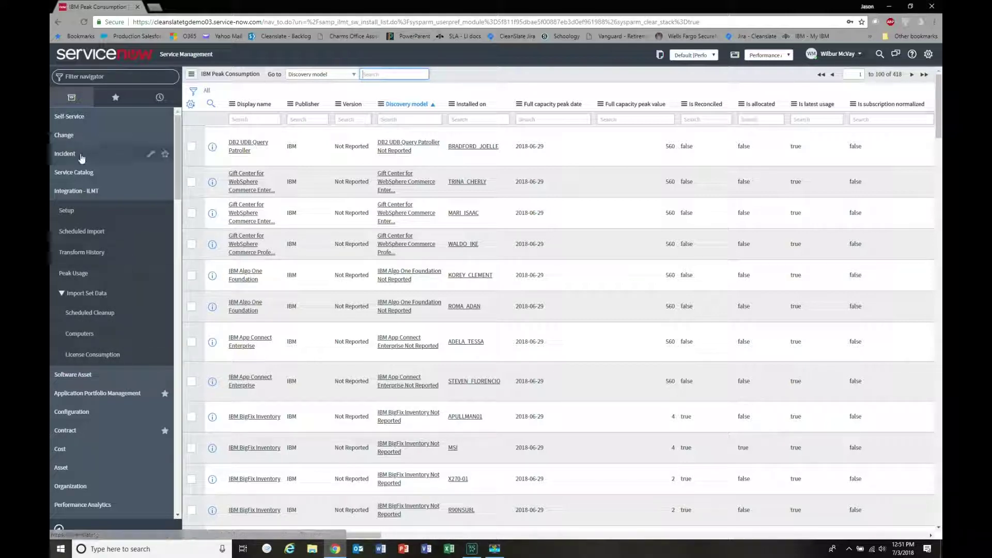
Step: Start a new software model record in Software Asset licensing and set its publisher to IBM
{"action": "left_click", "coordinate": [76, 192]}
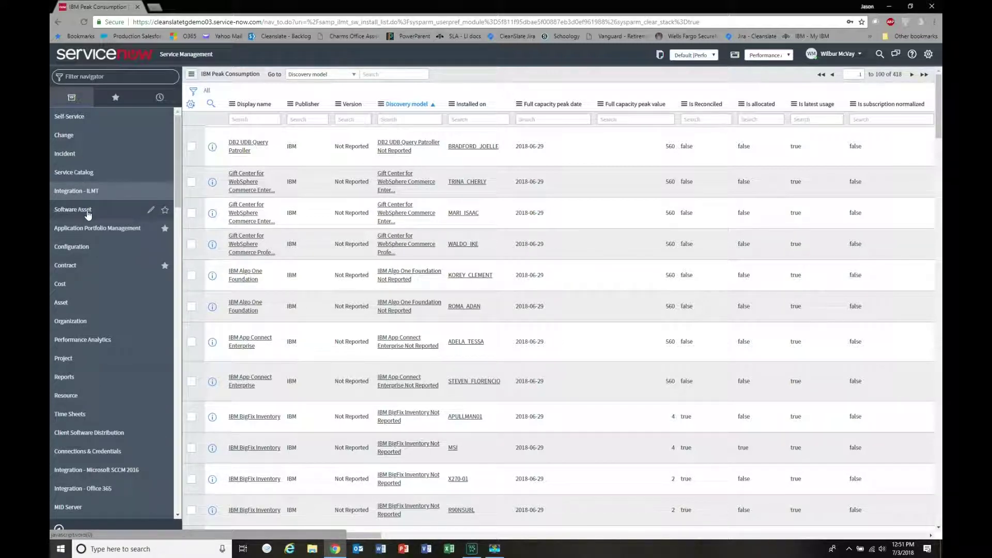
{"action": "left_click", "coordinate": [88, 212]}
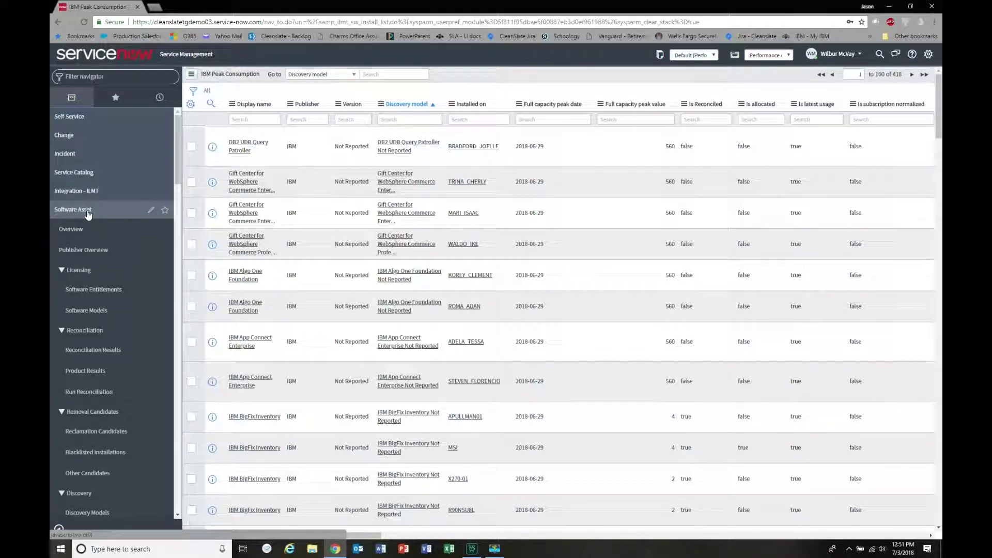
{"action": "left_click", "coordinate": [98, 312]}
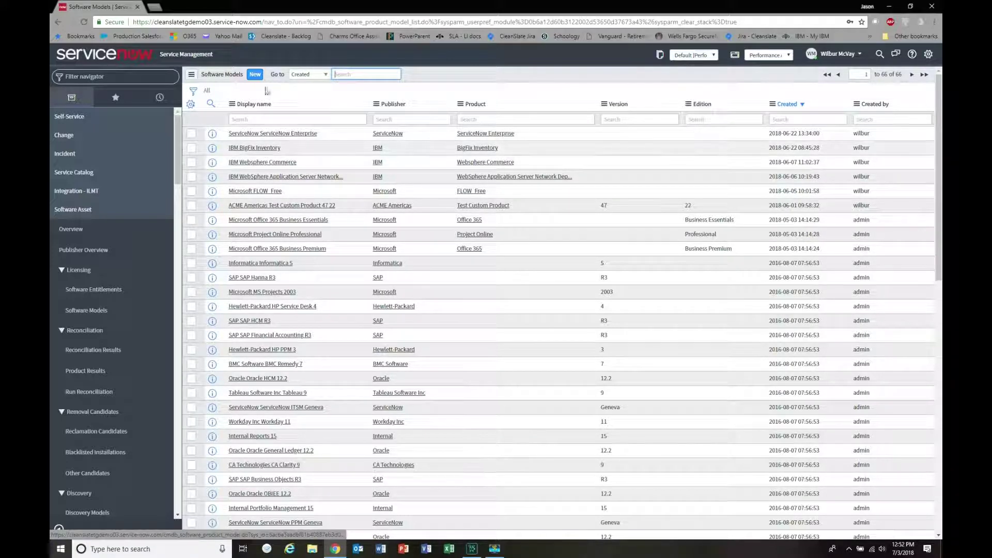
{"action": "left_click", "coordinate": [256, 76]}
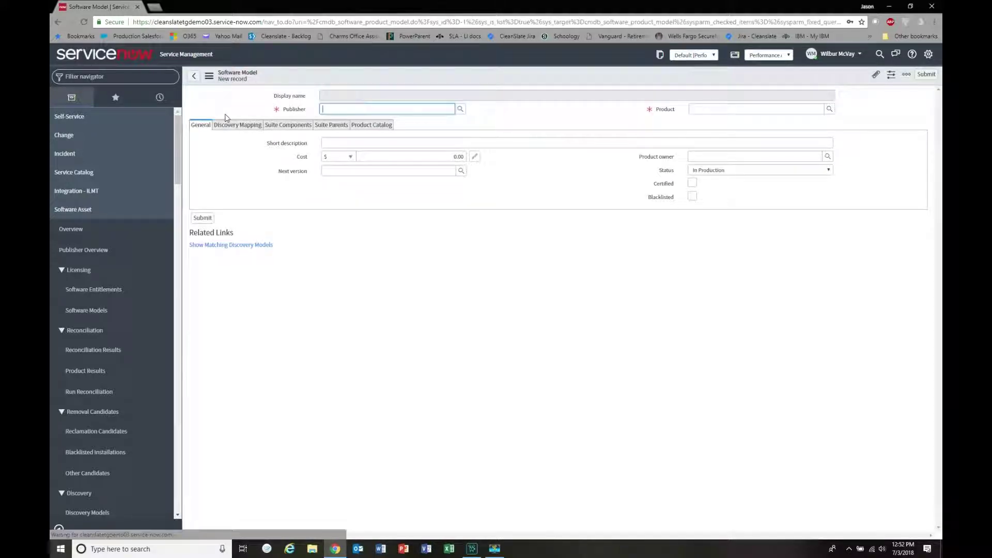
{"action": "type", "text": "ibm"}
{"action": "left_click", "coordinate": [377, 129]}
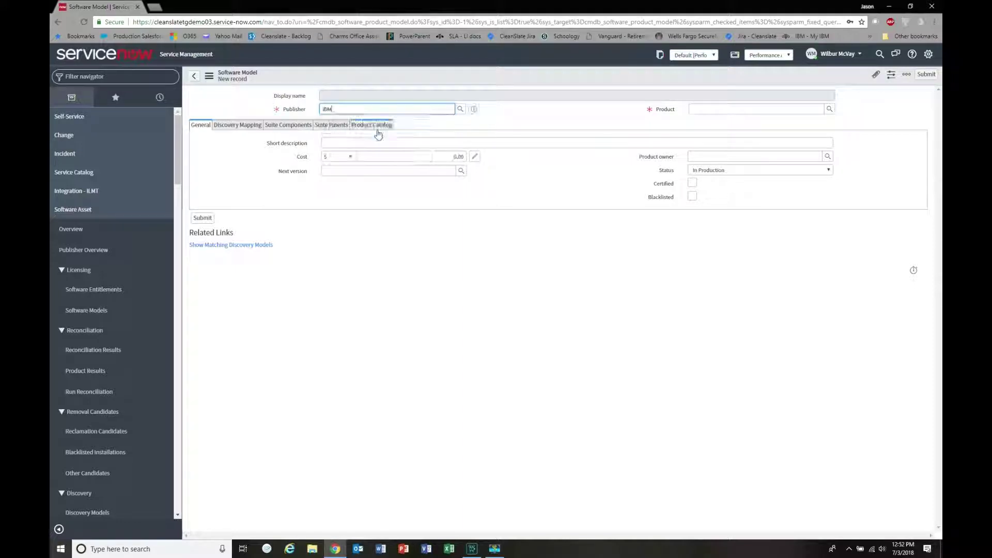
Step: Set the new software model's product to MQ
{"action": "left_click", "coordinate": [707, 105]}
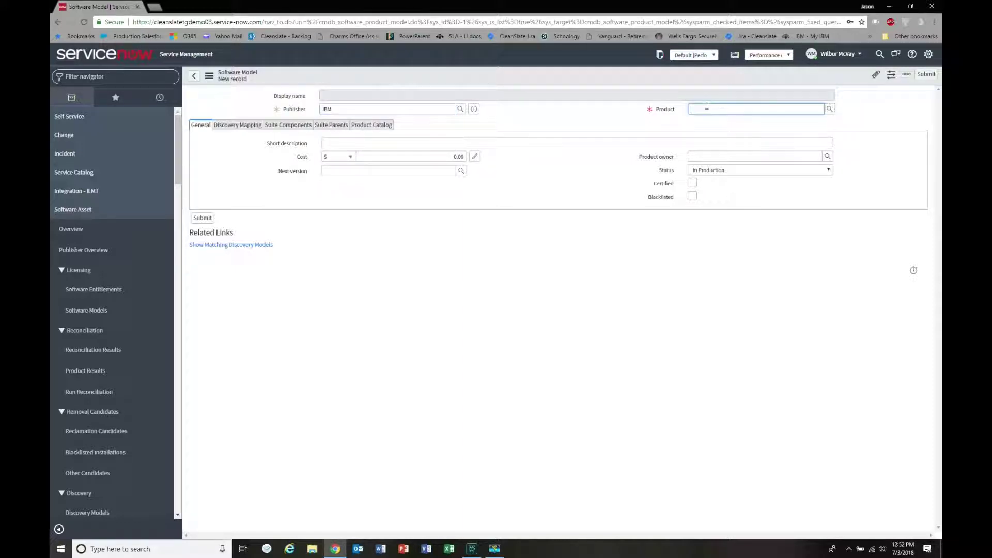
{"action": "type", "text": "mq"}
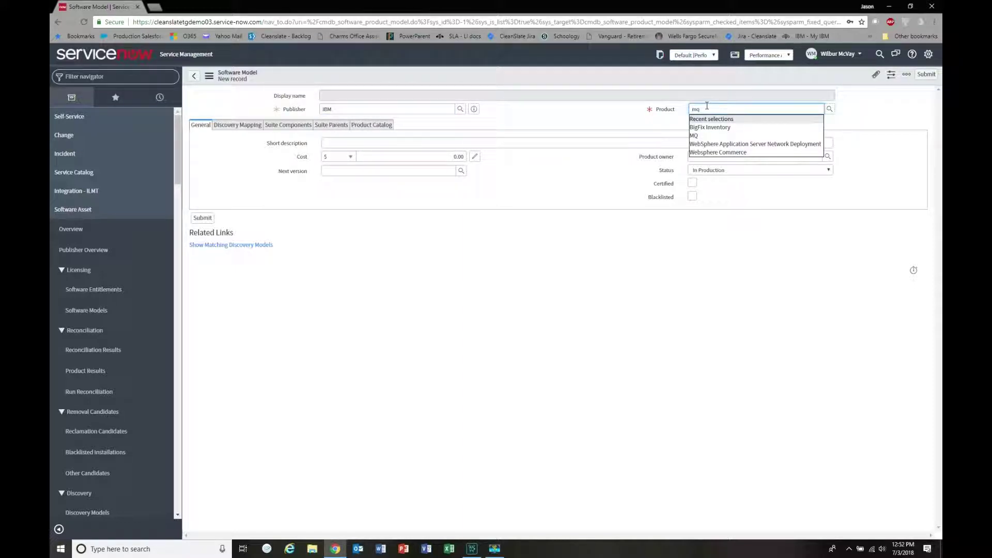
{"action": "left_click", "coordinate": [696, 133]}
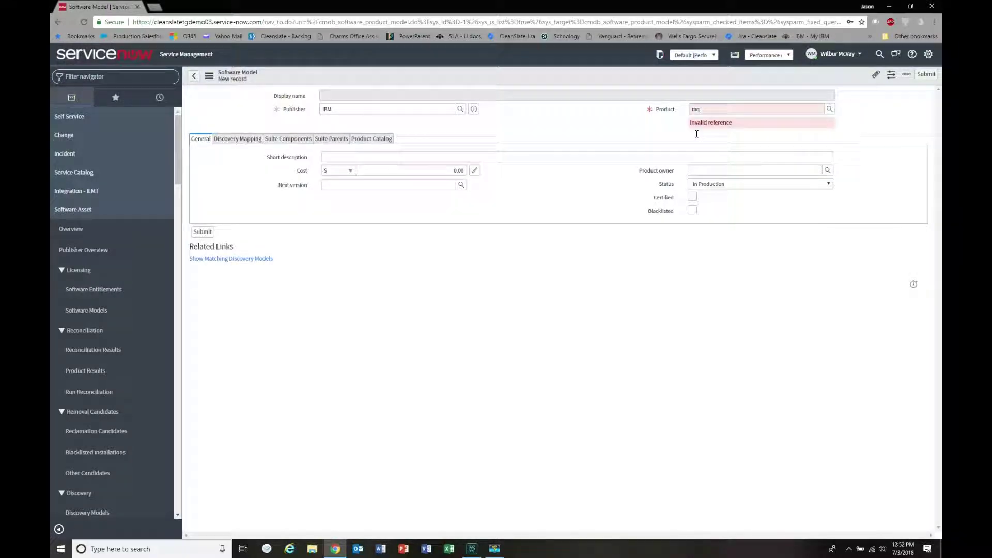
{"action": "double_click", "coordinate": [705, 109]}
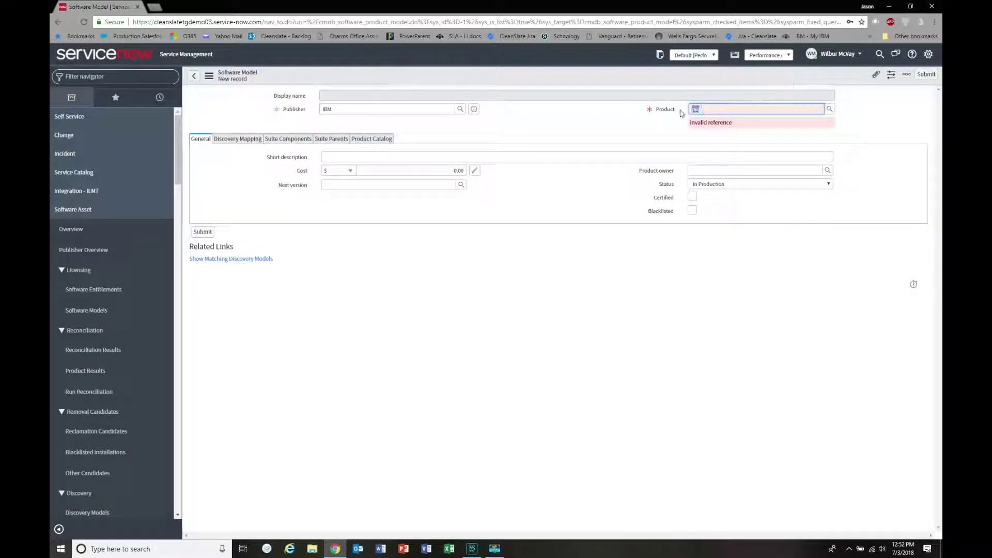
{"action": "key", "text": "BackSpace"}
{"action": "type", "text": "mq"}
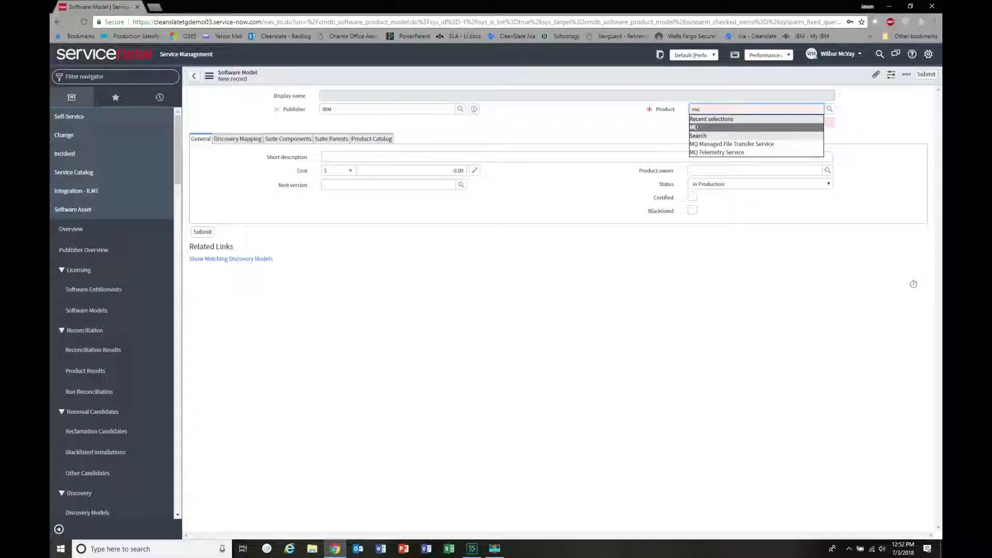
{"action": "left_click", "coordinate": [695, 127]}
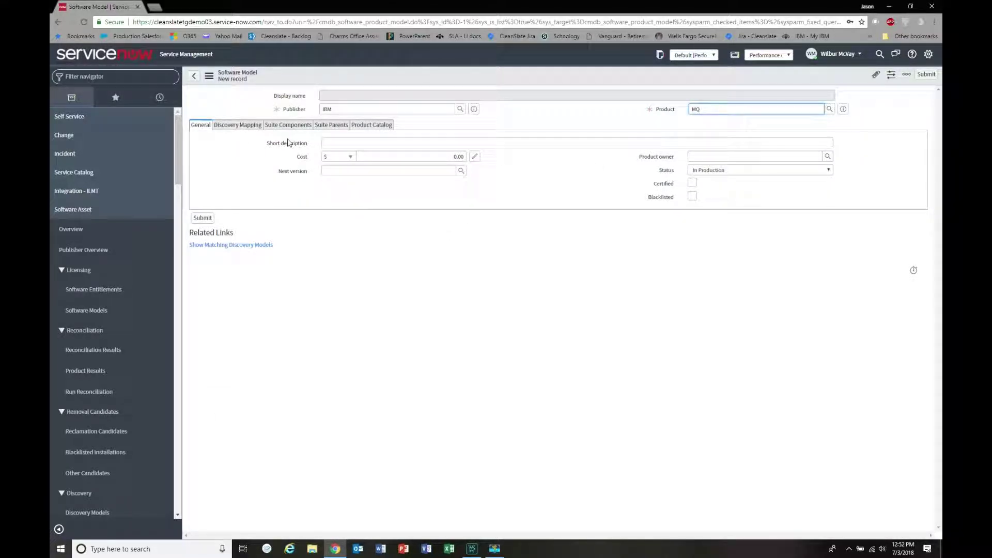
Step: Assign discovery map DMAP0007774, which covers any version, edition, platform and language, to the MQ software model
{"action": "left_click", "coordinate": [235, 127]}
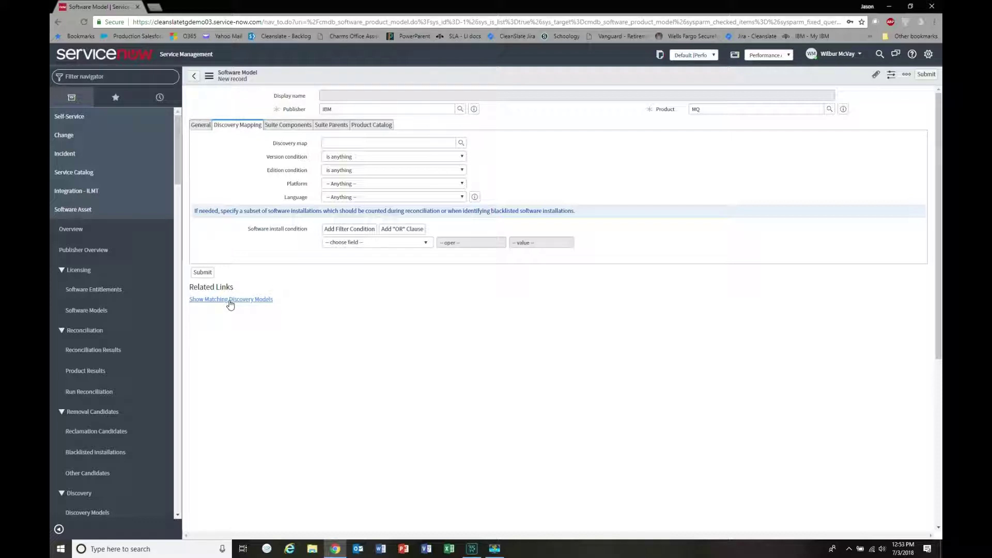
{"action": "left_click", "coordinate": [459, 145]}
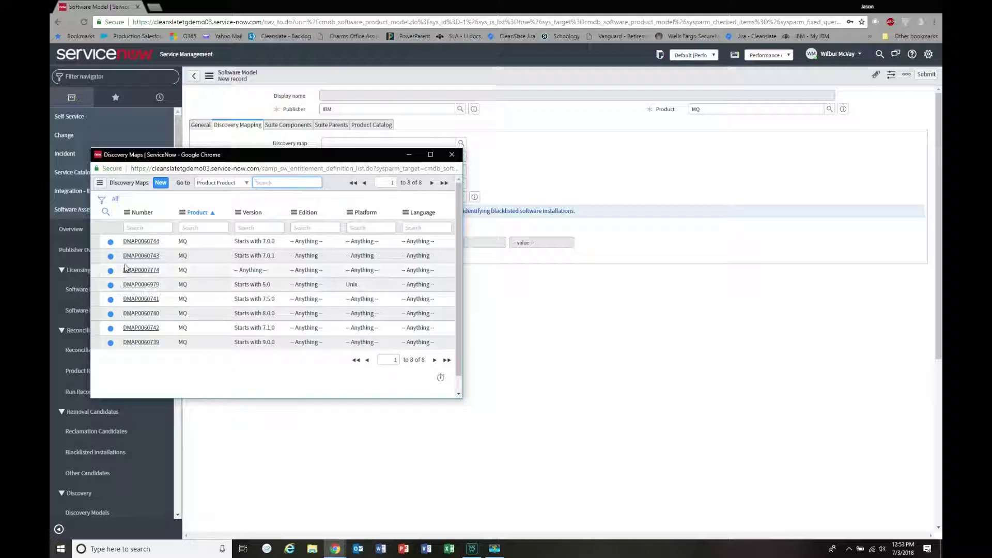
{"action": "left_click", "coordinate": [145, 272]}
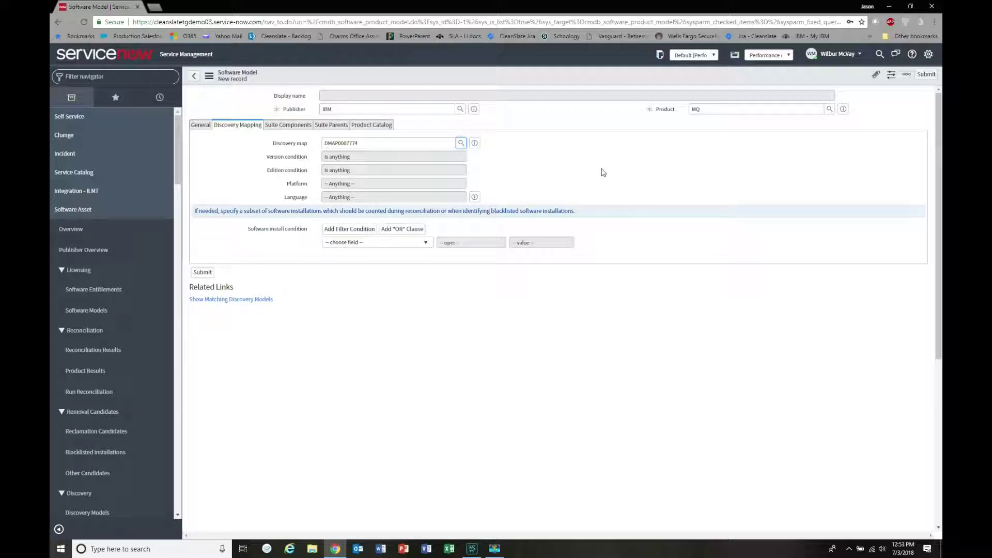
Step: Look over the MQ model's suite components, suite parents and product catalog details, and save the new record
{"action": "left_click", "coordinate": [290, 129]}
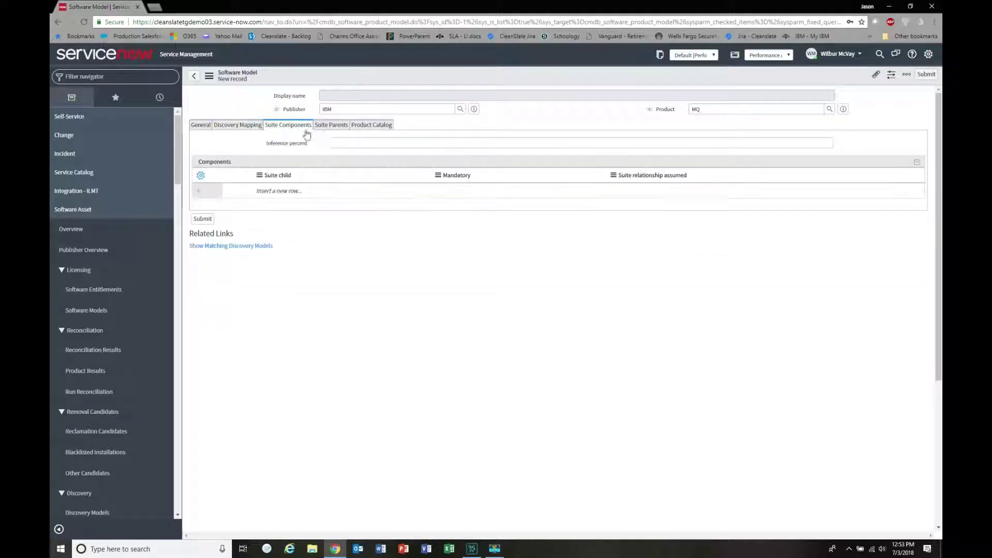
{"action": "left_click", "coordinate": [332, 129]}
{"action": "left_click", "coordinate": [372, 125]}
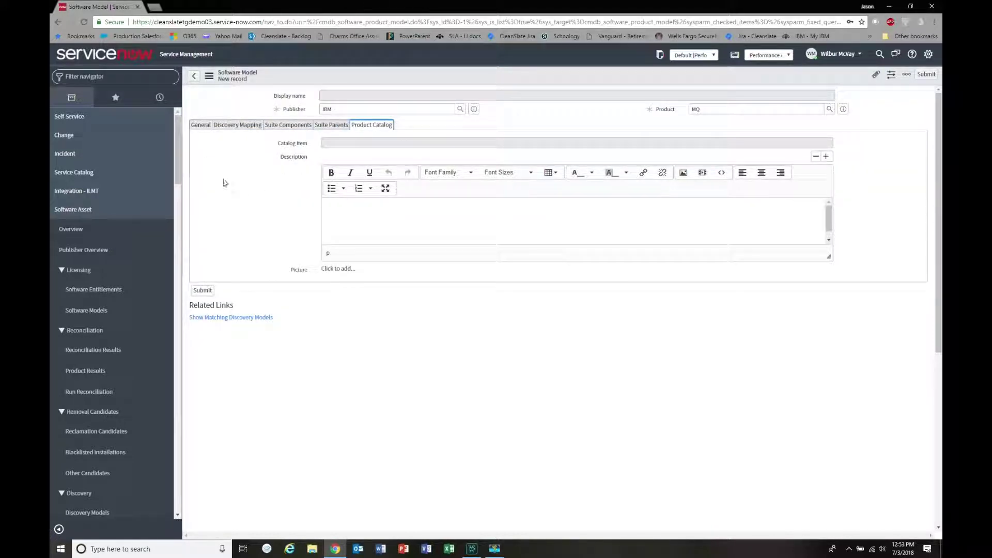
{"action": "left_click", "coordinate": [205, 132]}
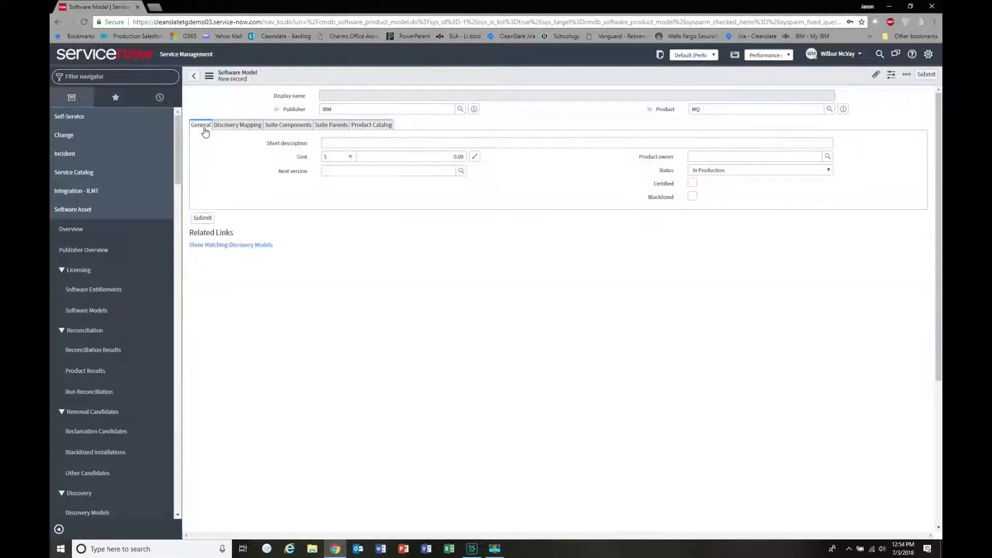
{"action": "right_click", "coordinate": [428, 74]}
{"action": "left_click", "coordinate": [444, 79]}
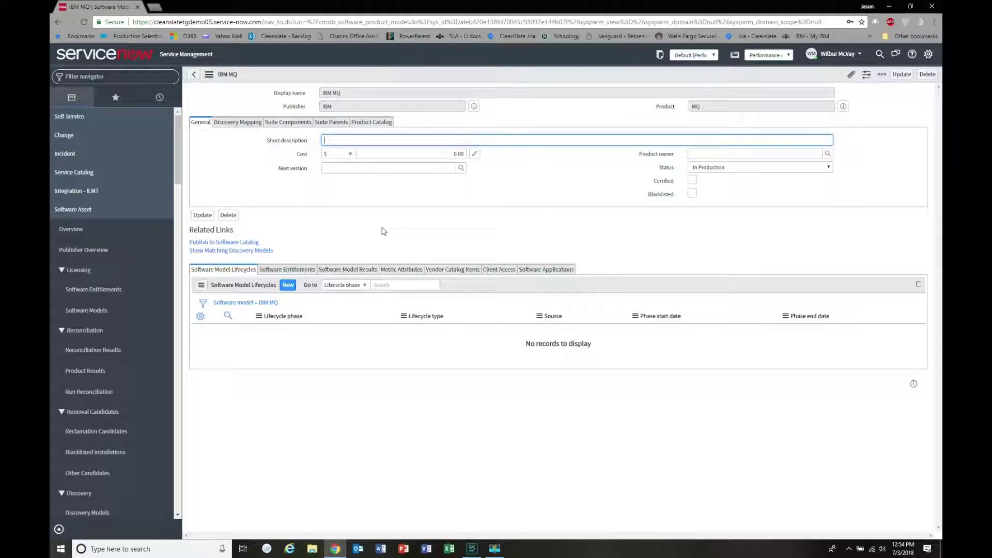
Step: Start a software entitlement for the IBM MQ model with metric group IBM and license metric Processor Value Unit (PVU) Sub-capacity
{"action": "left_click", "coordinate": [287, 271]}
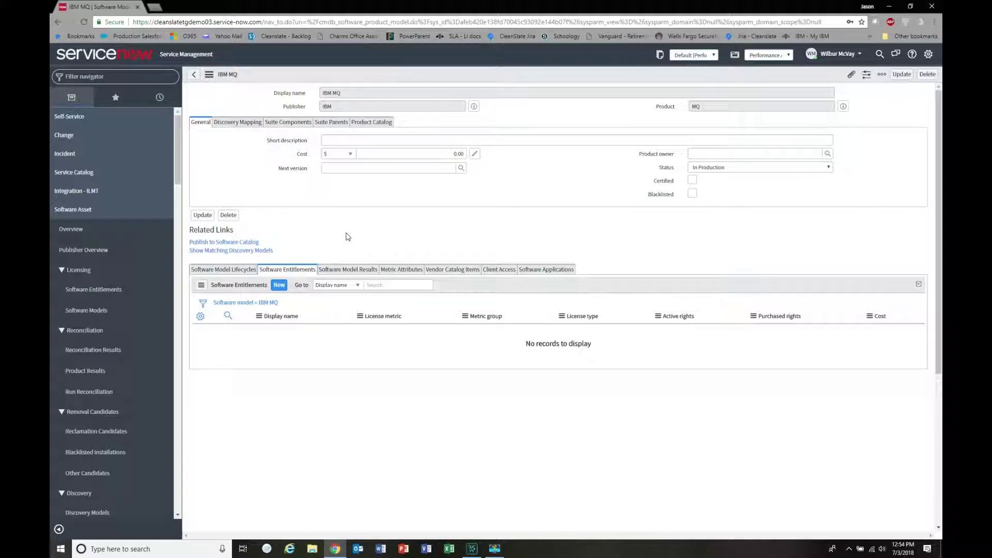
{"action": "left_click", "coordinate": [279, 285]}
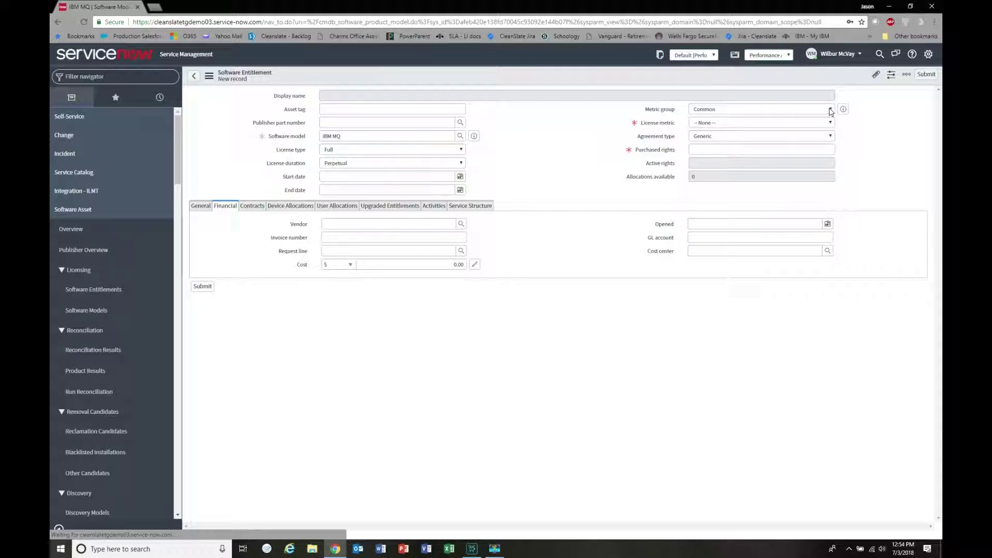
{"action": "left_click", "coordinate": [726, 109]}
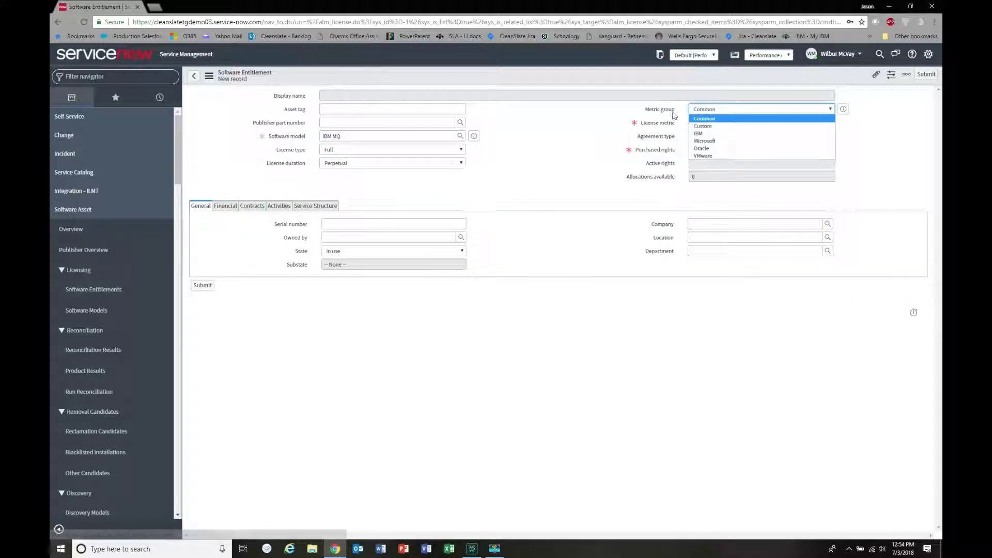
{"action": "left_click", "coordinate": [701, 133]}
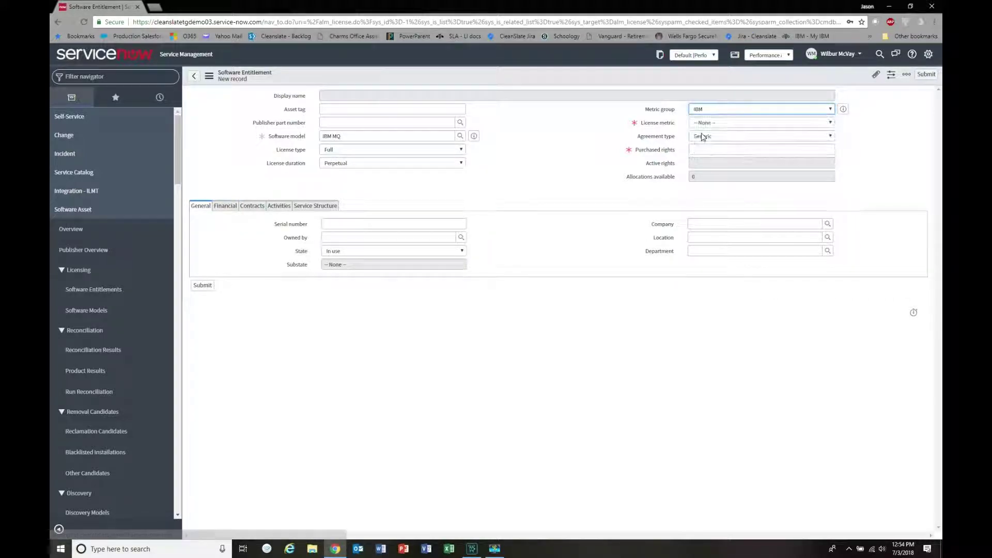
{"action": "left_click", "coordinate": [727, 124]}
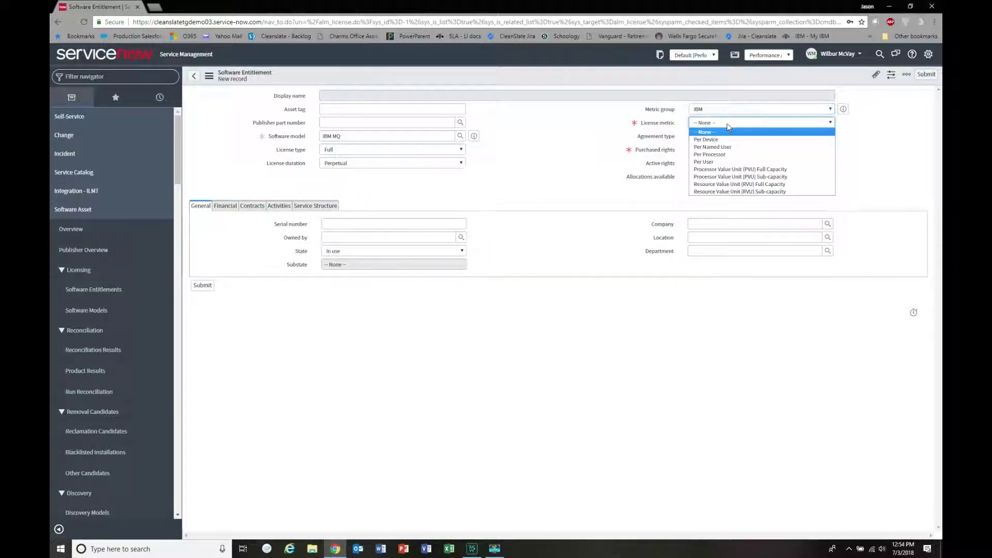
{"action": "left_click", "coordinate": [748, 177]}
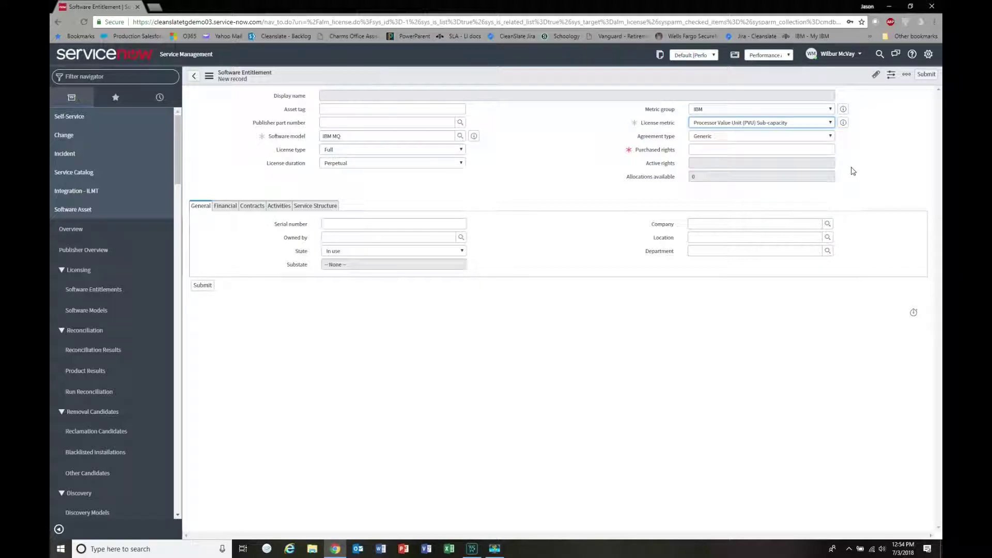
Step: Set the entitlement's agreement type to IBM Customer Agreement (ICA) and its purchased rights to 2,000
{"action": "left_click", "coordinate": [831, 136]}
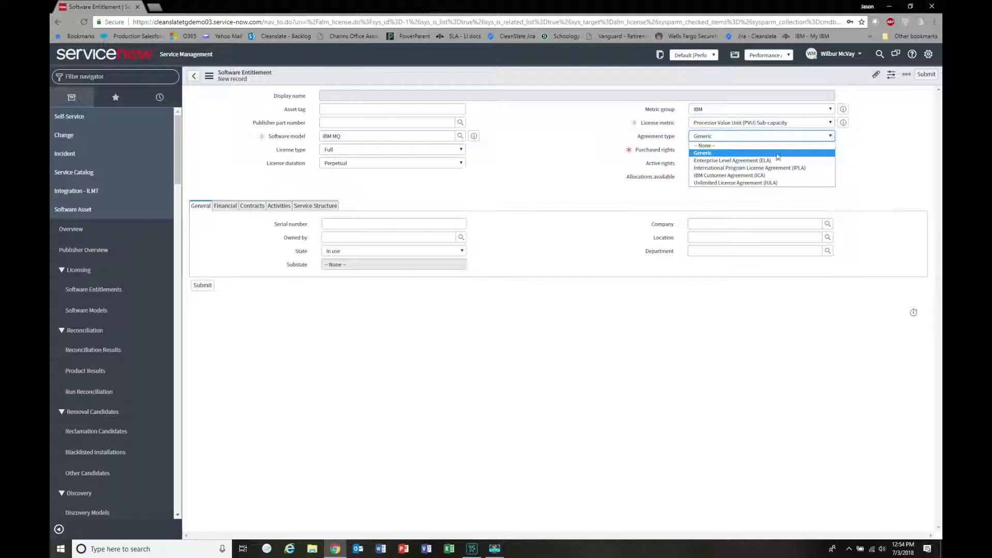
{"action": "left_click", "coordinate": [700, 177]}
{"action": "left_click", "coordinate": [695, 151]}
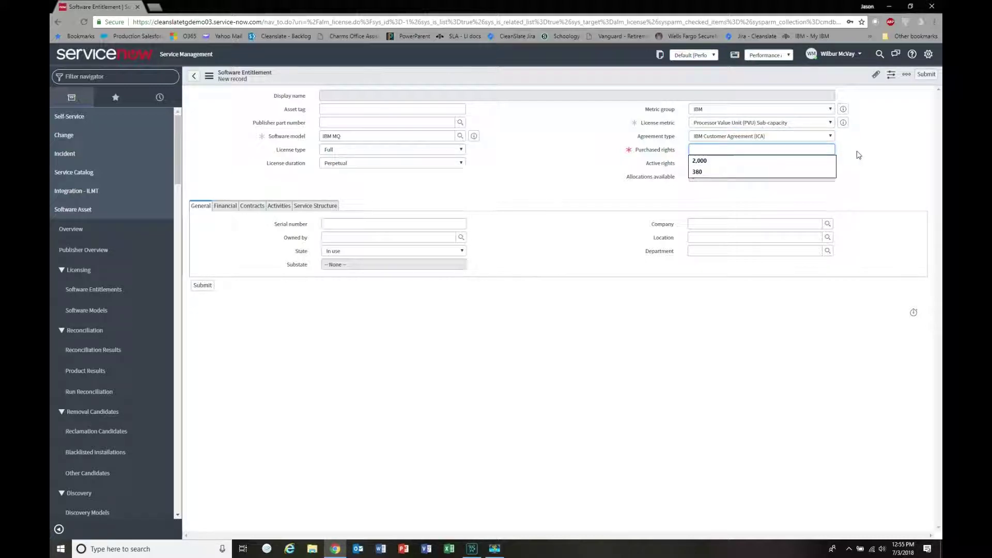
{"action": "type", "text": "20"}
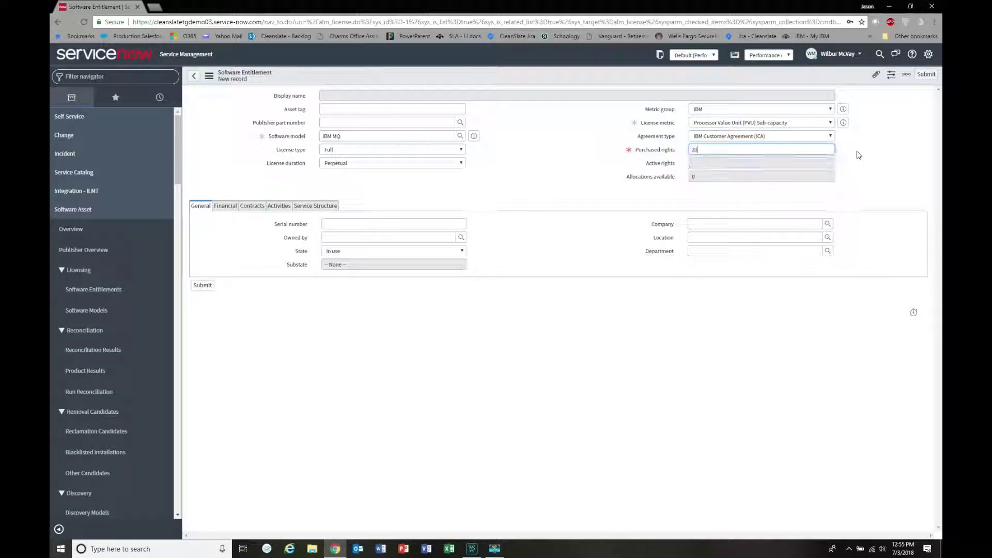
{"action": "type", "text": "00"}
Step: Set the entitlement's vendor to IBM and its cost to $100,000.00, and submit the record
{"action": "left_click", "coordinate": [226, 207]}
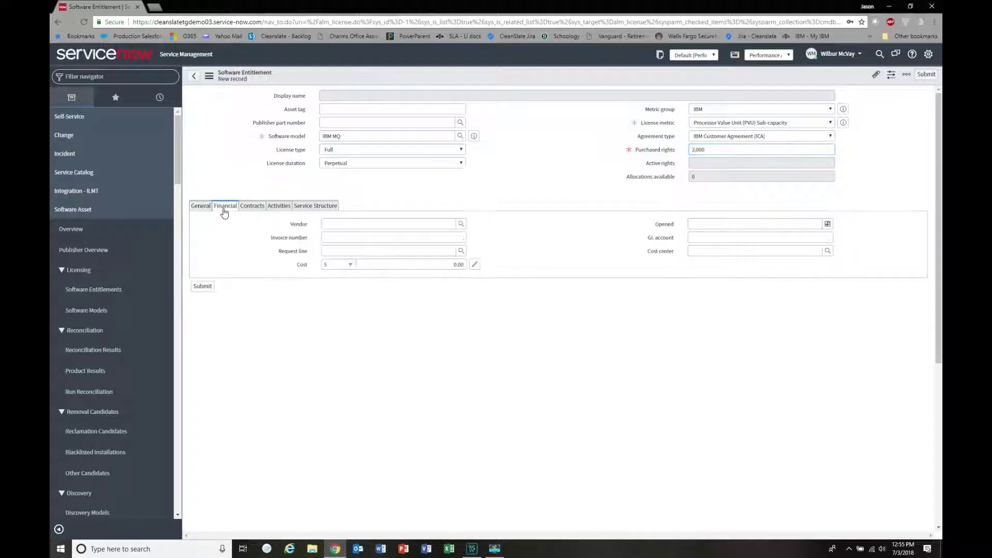
{"action": "left_click", "coordinate": [341, 223]}
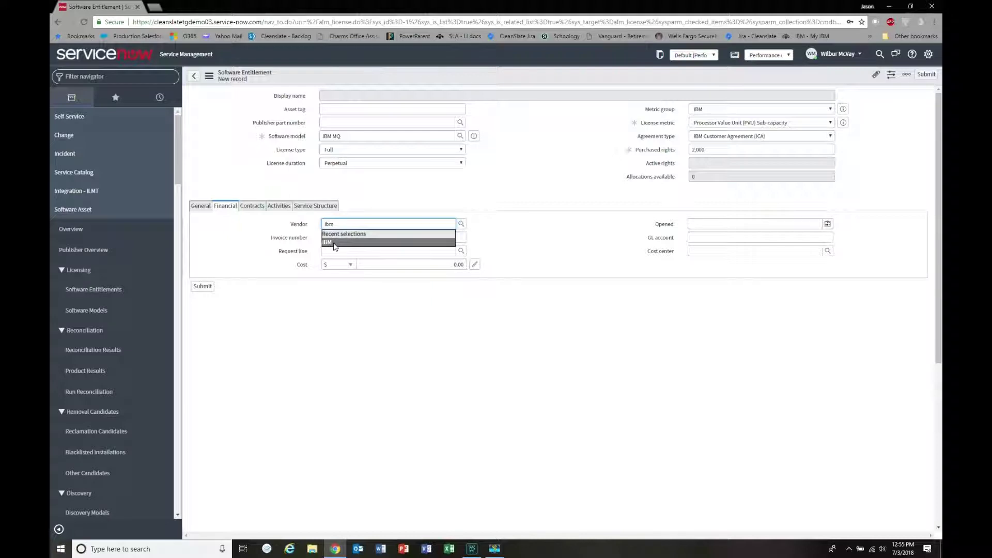
{"action": "left_click", "coordinate": [334, 244]}
{"action": "left_click", "coordinate": [436, 265]}
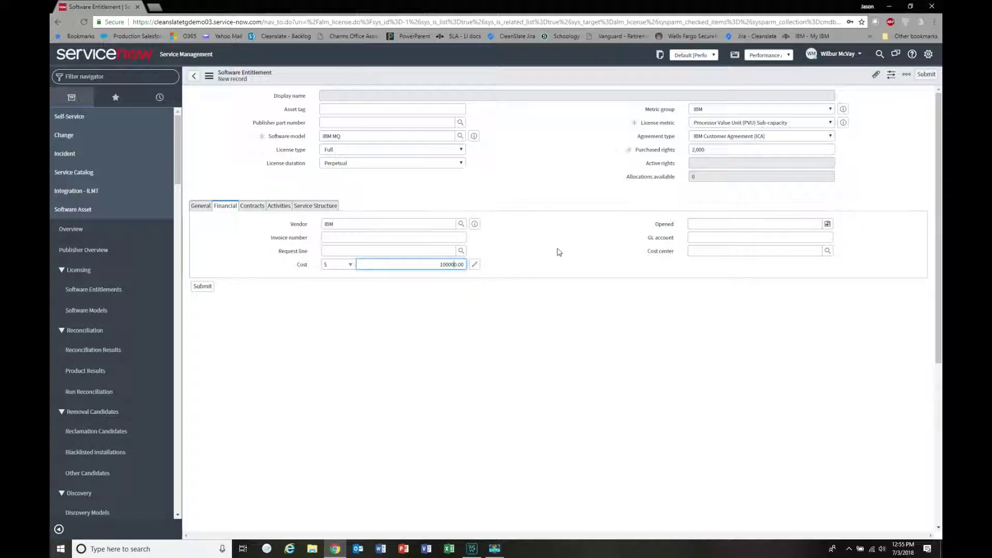
{"action": "left_click", "coordinate": [925, 74]}
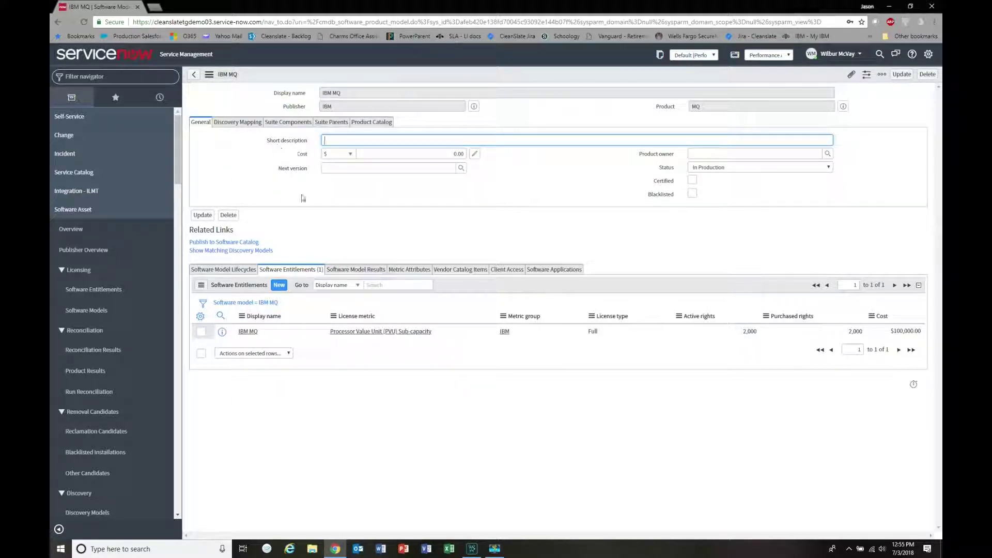
Step: Set the IBM MQ software model's cost to $50.00 and update the record
{"action": "left_click", "coordinate": [445, 153]}
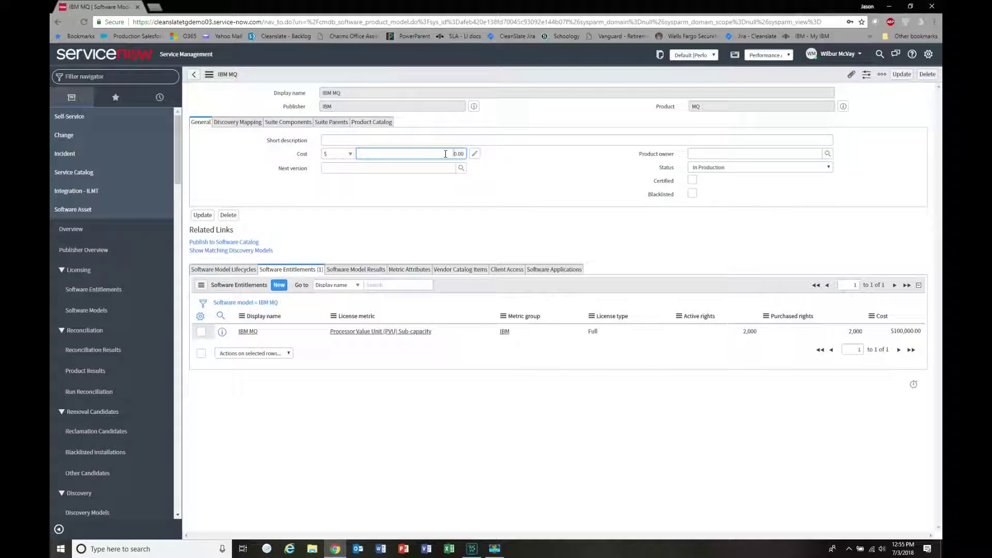
{"action": "type", "text": "5"}
{"action": "left_click", "coordinate": [896, 73]}
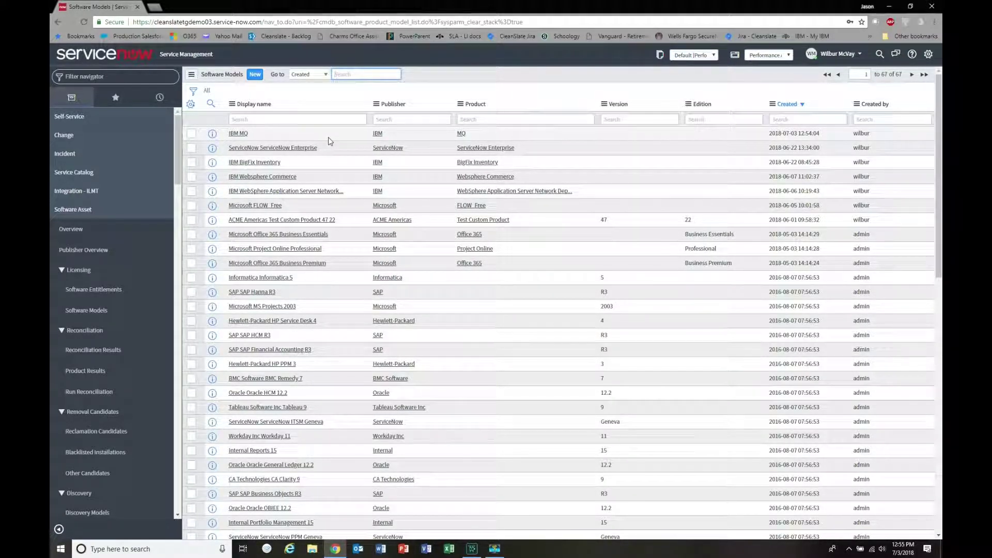
Step: Review the IBM publisher overview for compliance, true-up cost, PVU sub-capacity consumption and the breakdown of top products
{"action": "left_click", "coordinate": [78, 252]}
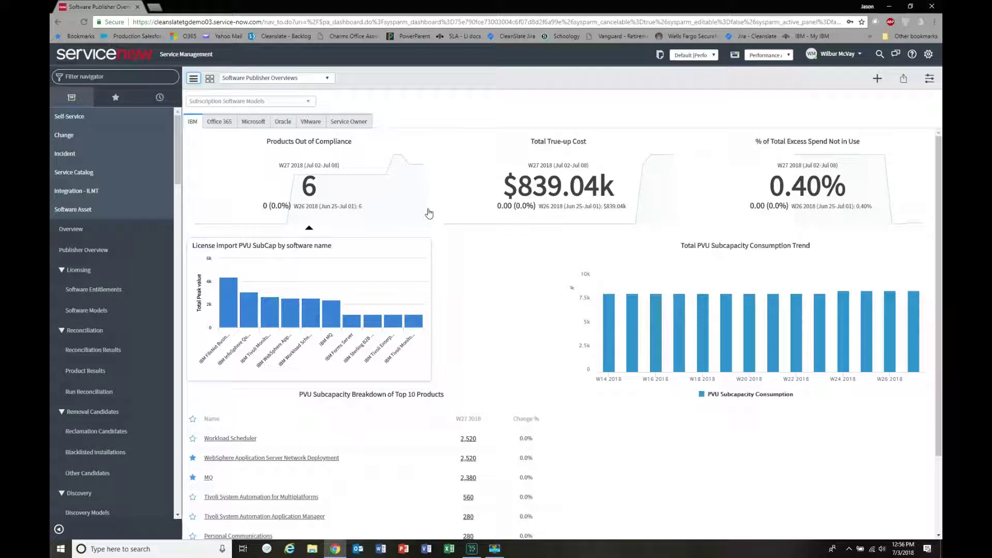
{"action": "scroll", "coordinate": [454, 240], "scroll_direction": "down", "scroll_amount": 2}
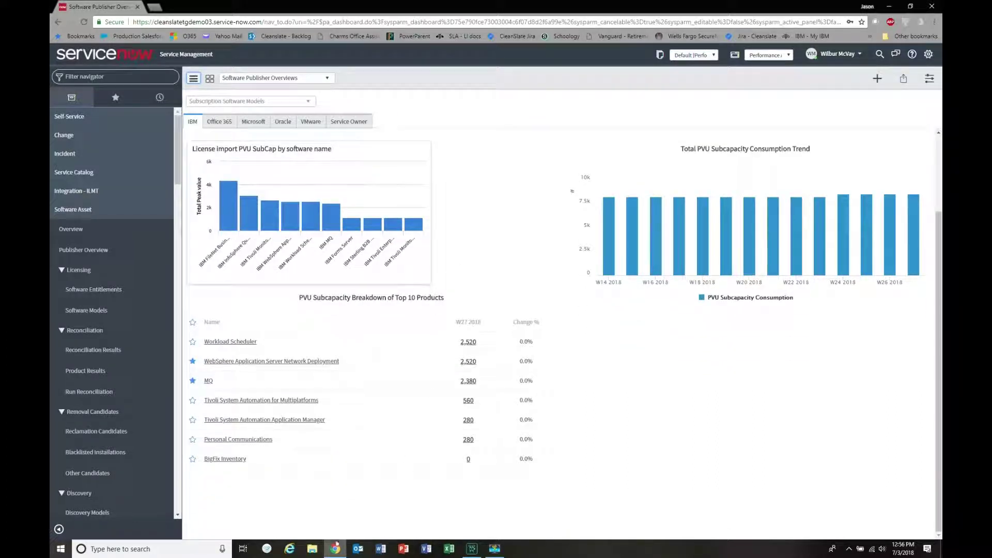
{"action": "scroll", "coordinate": [320, 493], "scroll_direction": "up", "scroll_amount": 2}
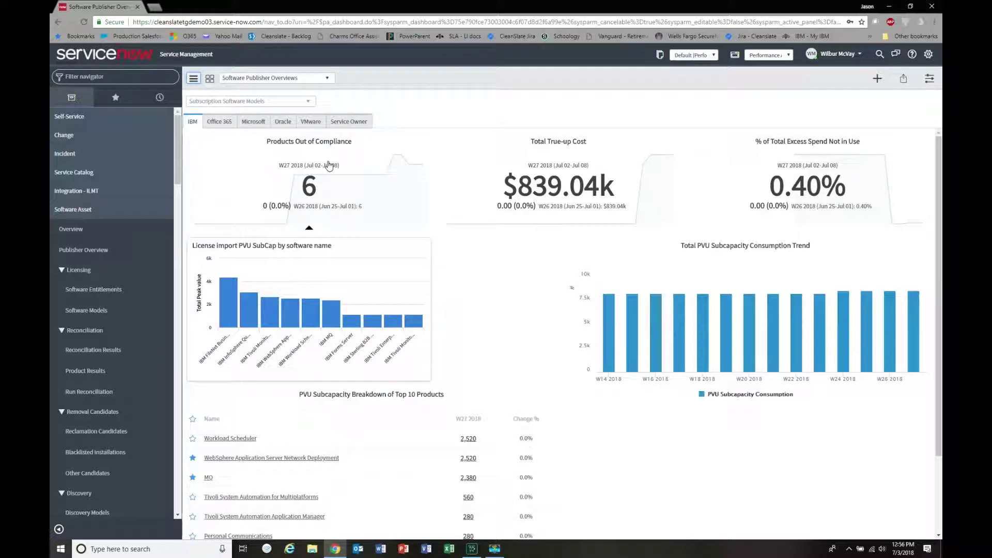
{"action": "scroll", "coordinate": [350, 459], "scroll_direction": "down", "scroll_amount": 3}
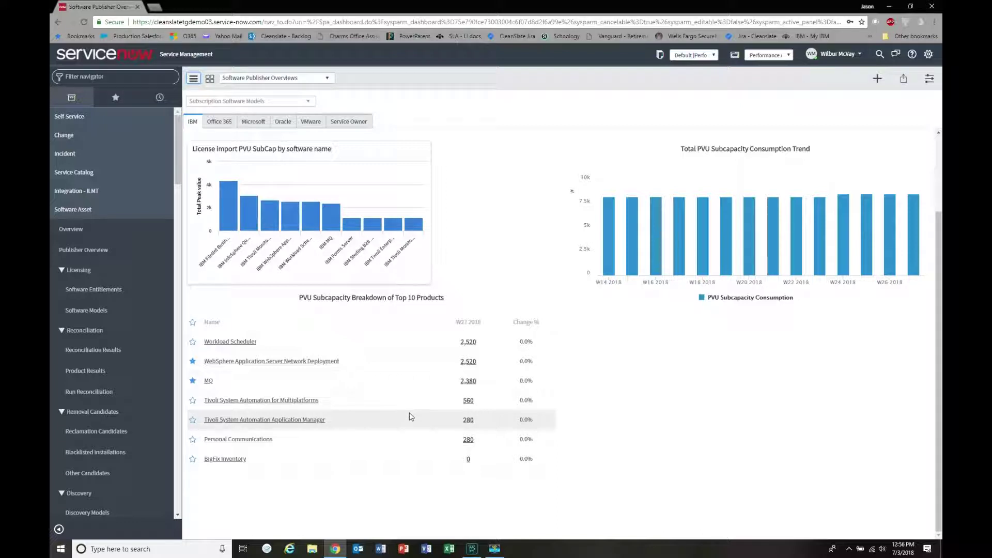
{"action": "scroll", "coordinate": [492, 239], "scroll_direction": "up", "scroll_amount": 2}
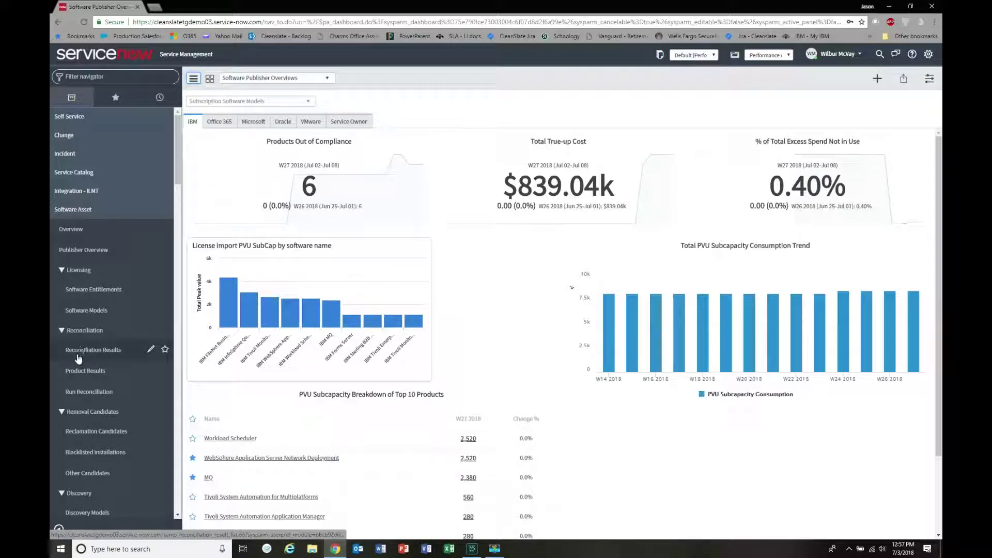
Step: Run a software reconciliation in the background for the publisher IBM
{"action": "left_click", "coordinate": [87, 395]}
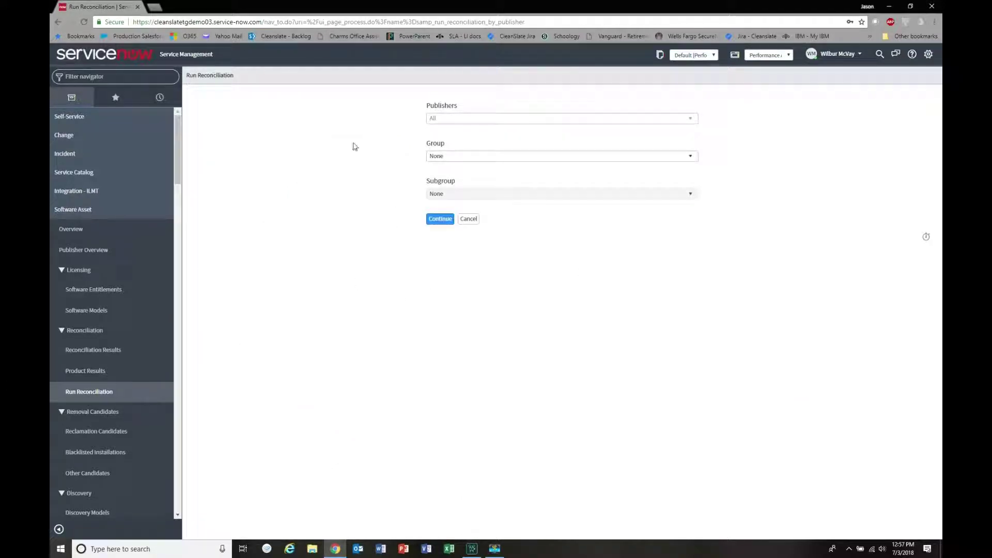
{"action": "left_click", "coordinate": [455, 120]}
{"action": "left_click", "coordinate": [437, 151]}
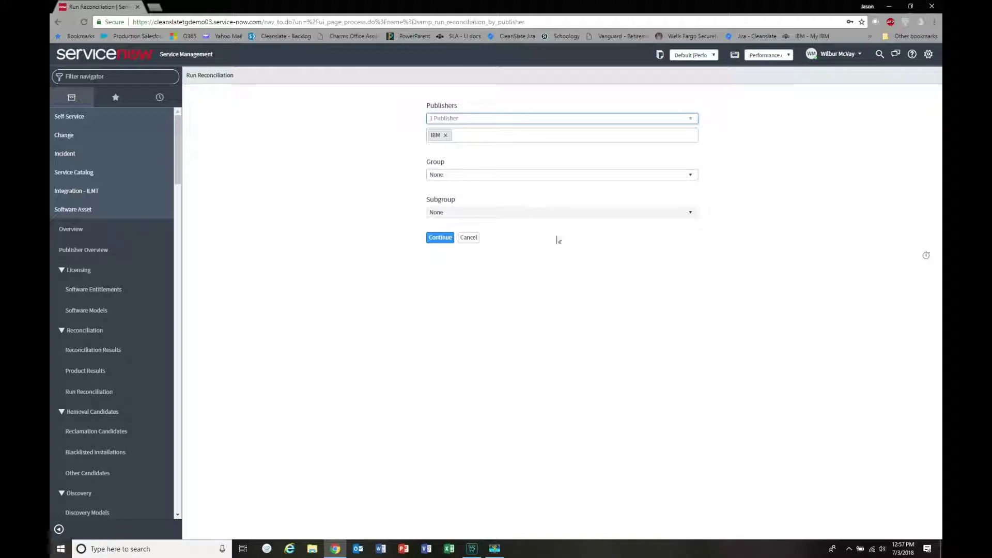
{"action": "left_click", "coordinate": [440, 239]}
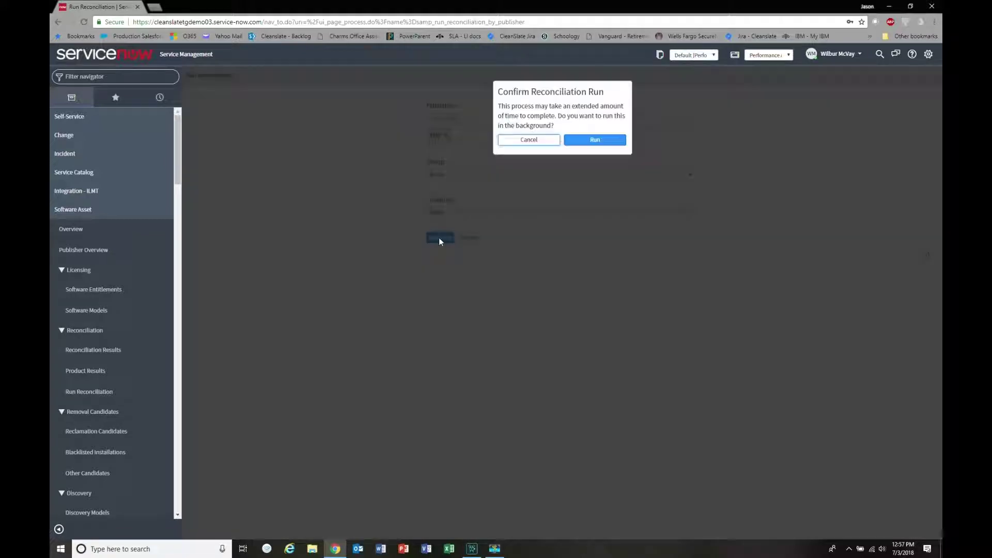
{"action": "left_click", "coordinate": [594, 145]}
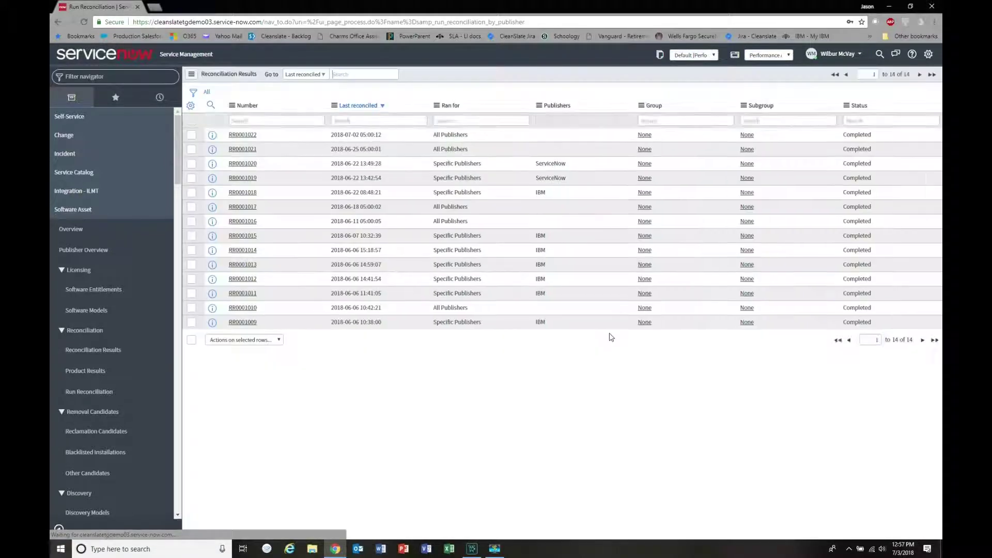
Step: Refresh the reconciliation results and check the product results of the 2018-07-02 run for all publishers
{"action": "left_click", "coordinate": [206, 91]}
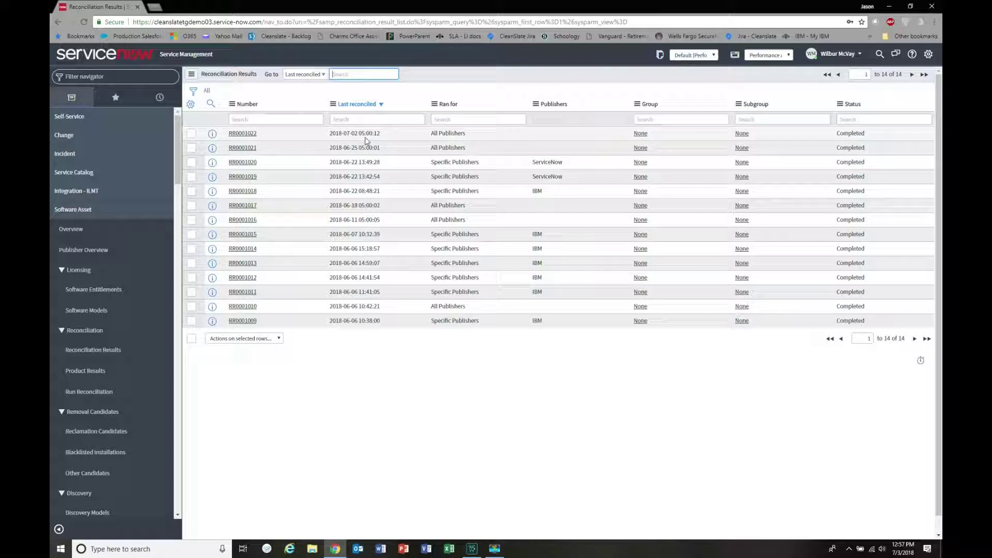
{"action": "left_click", "coordinate": [241, 134]}
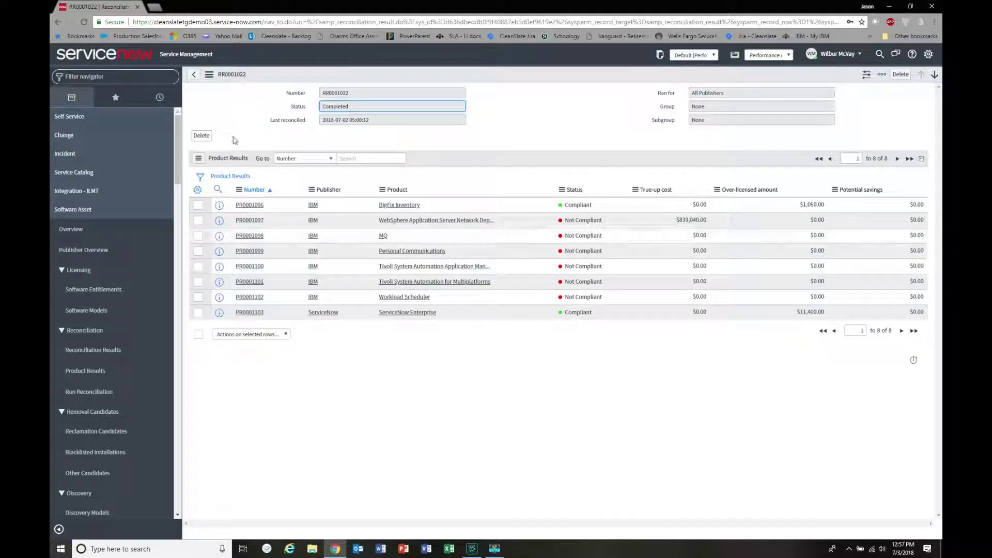
{"action": "left_click", "coordinate": [194, 73]}
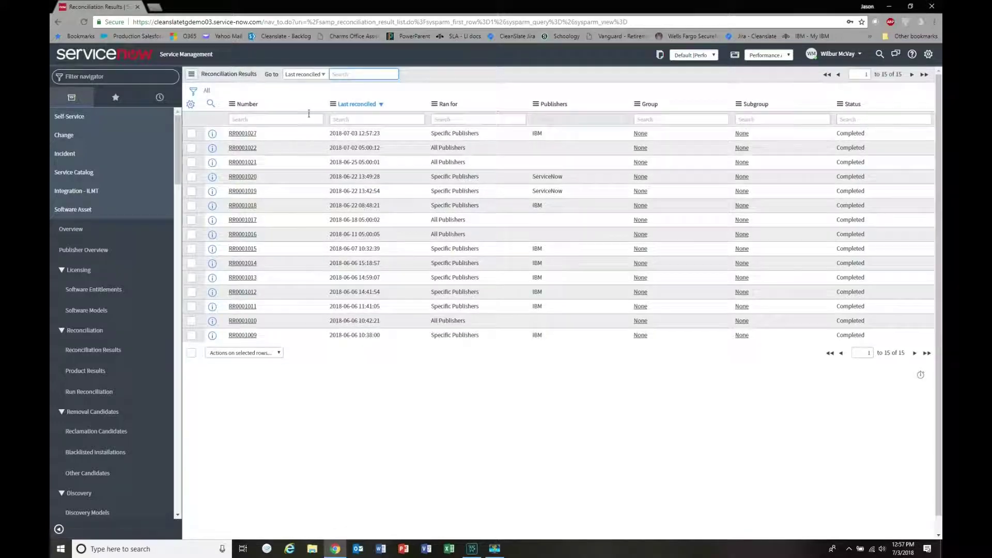
Step: Examine the MQ product result of the newest IBM reconciliation, including its license metric results and remediation options
{"action": "left_click", "coordinate": [244, 134]}
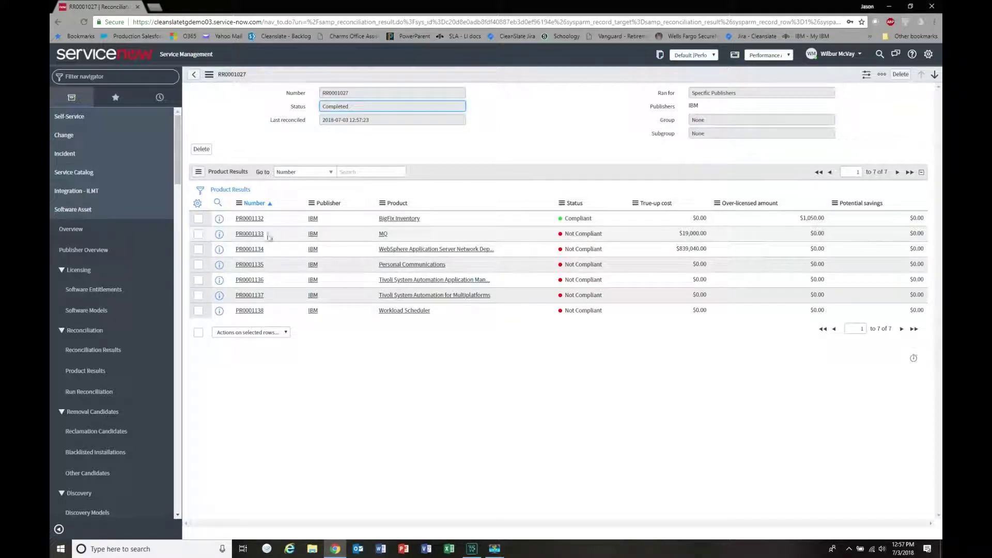
{"action": "left_click", "coordinate": [248, 235]}
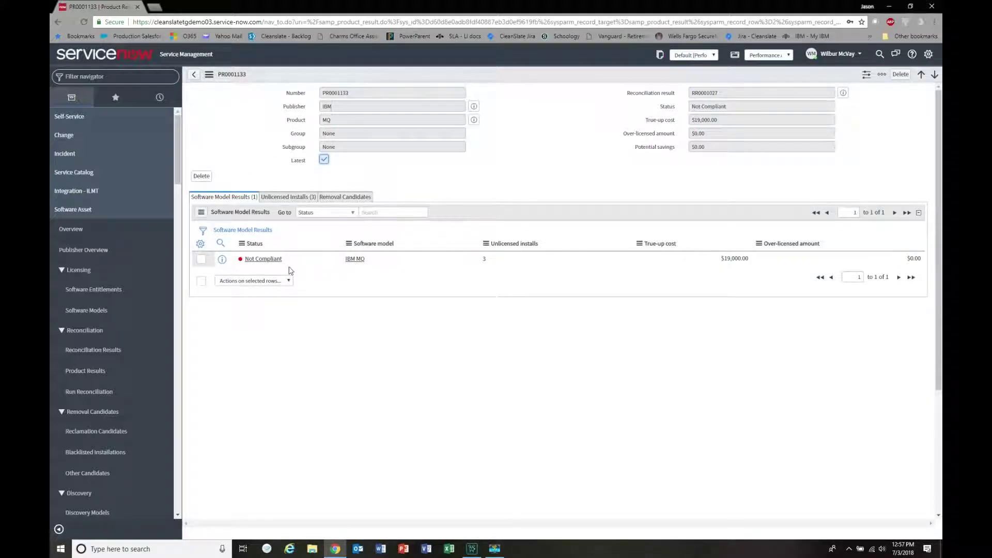
{"action": "left_click", "coordinate": [262, 260]}
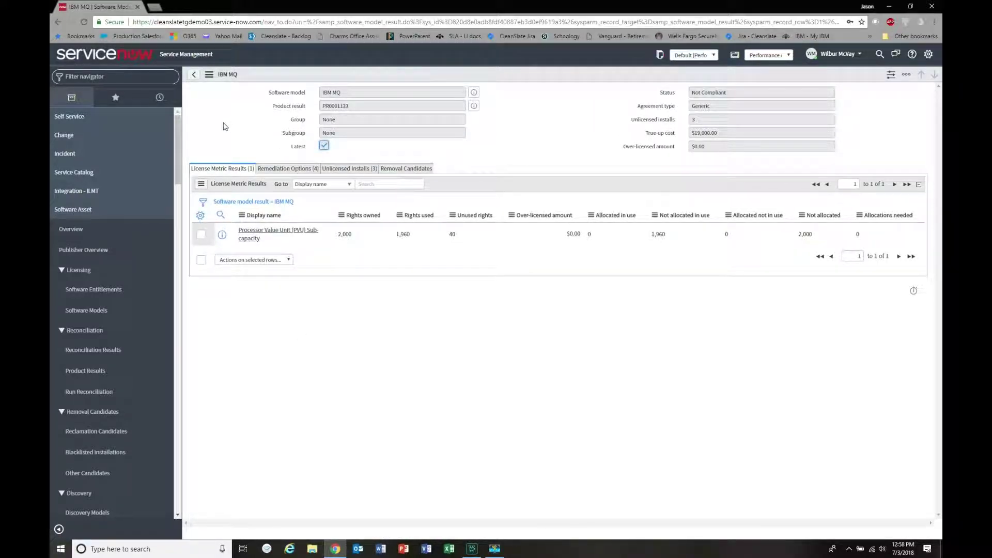
{"action": "left_click", "coordinate": [284, 169]}
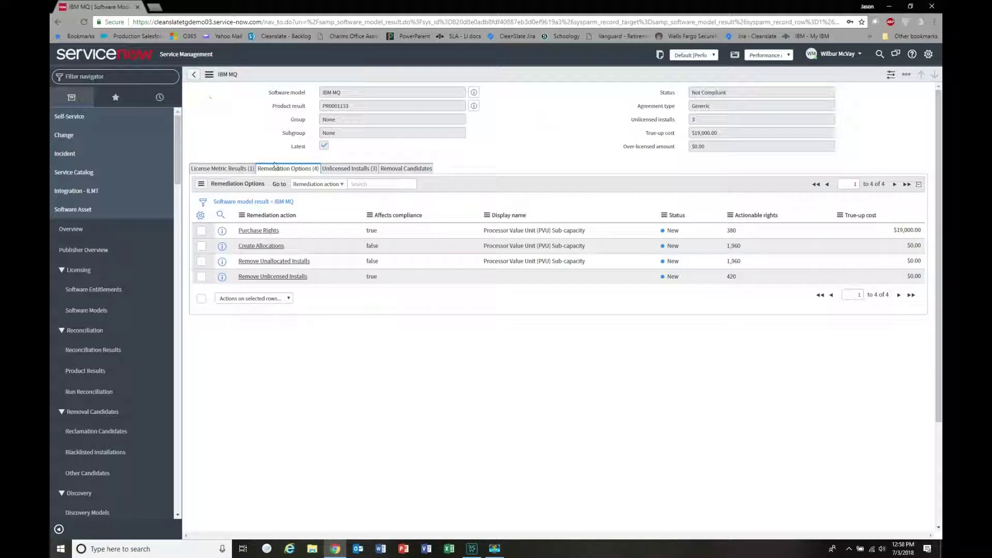
Step: Start another entitlement from the IBM MQ model record with metric group IBM and license metric Processor Value Unit (PVU) Sub-capacity
{"action": "left_click", "coordinate": [473, 92]}
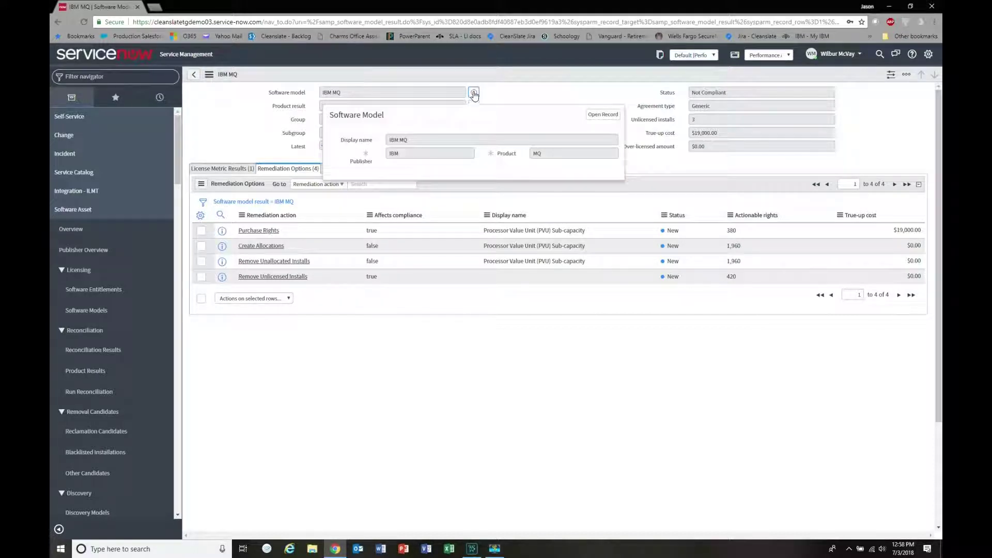
{"action": "left_click", "coordinate": [607, 116]}
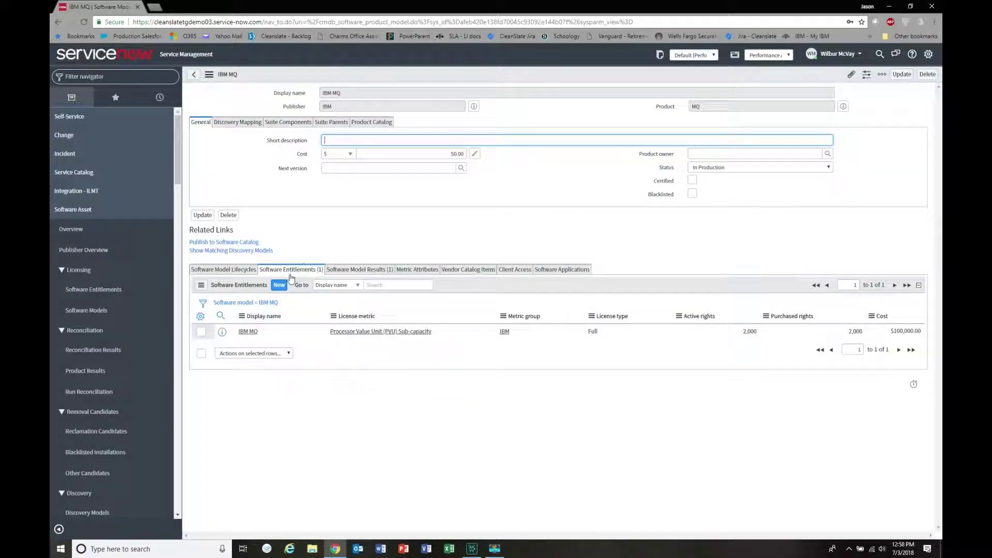
{"action": "left_click", "coordinate": [279, 286]}
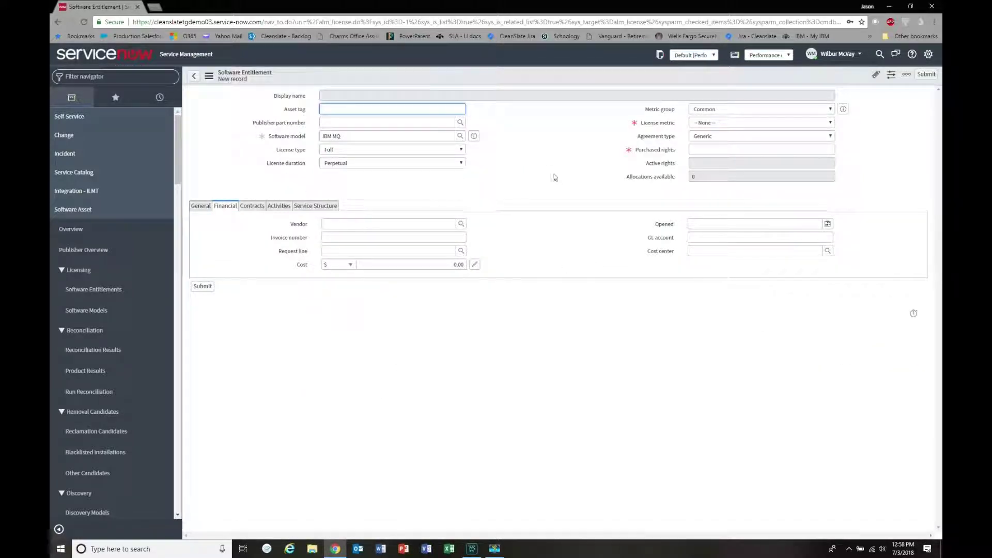
{"action": "left_click", "coordinate": [719, 110]}
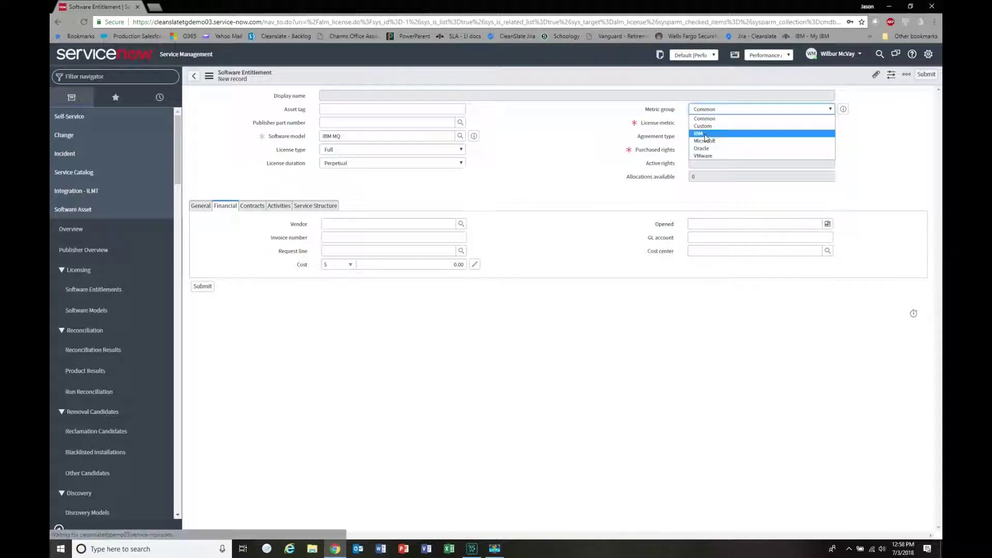
{"action": "left_click", "coordinate": [705, 135]}
{"action": "left_click", "coordinate": [709, 123]}
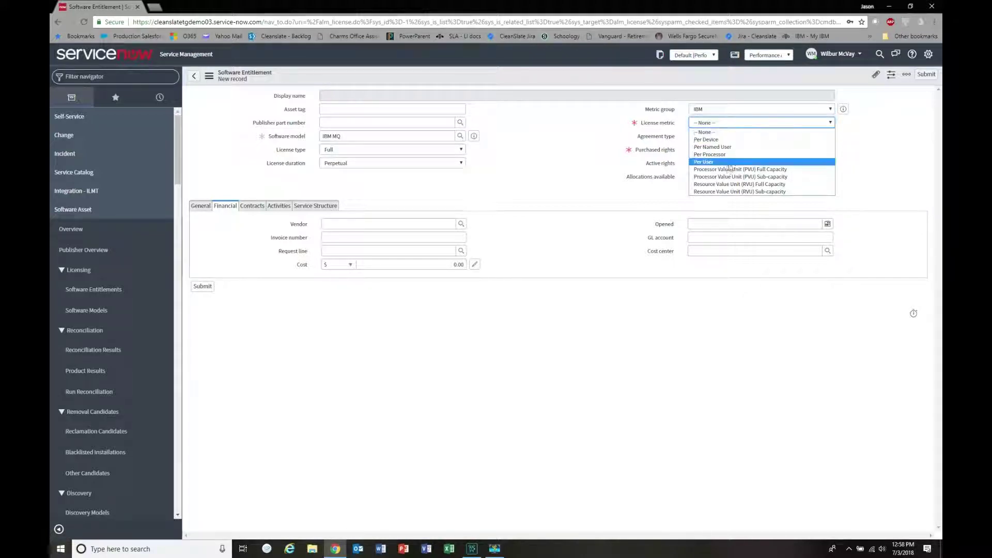
{"action": "left_click", "coordinate": [723, 181]}
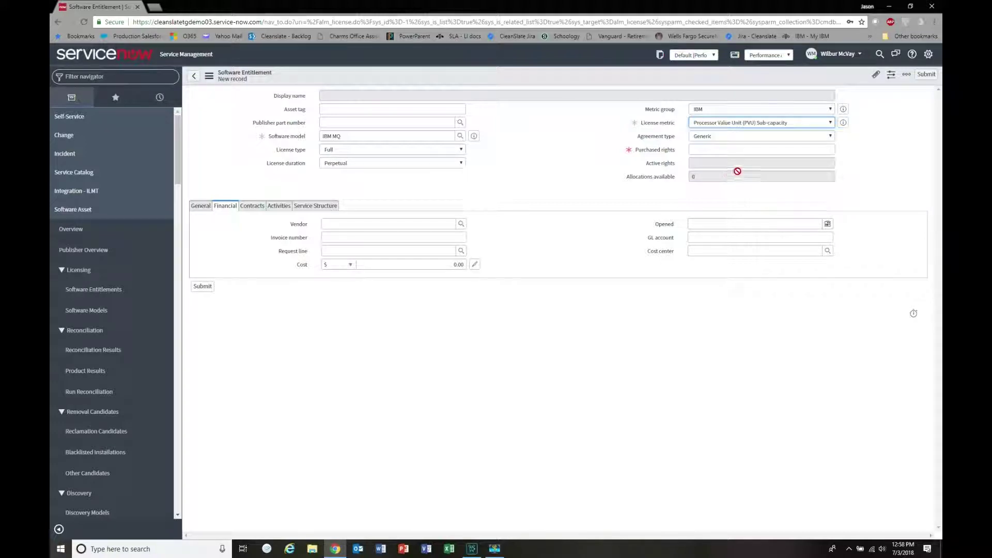
Step: Set the new entitlement's agreement type to IBM Customer Agreement (ICA) and its purchased rights to 380
{"action": "left_click", "coordinate": [716, 137]}
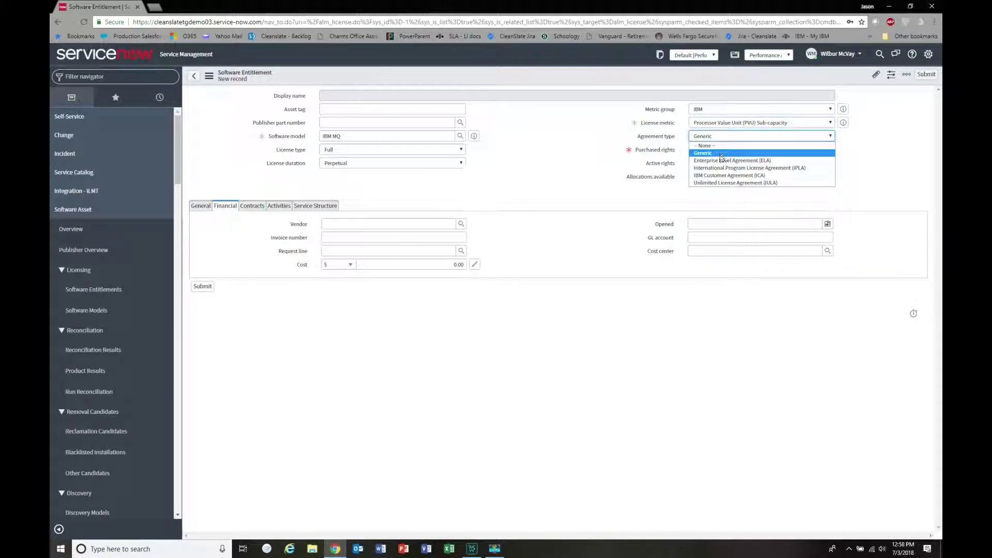
{"action": "left_click", "coordinate": [721, 176]}
{"action": "left_click", "coordinate": [699, 149]}
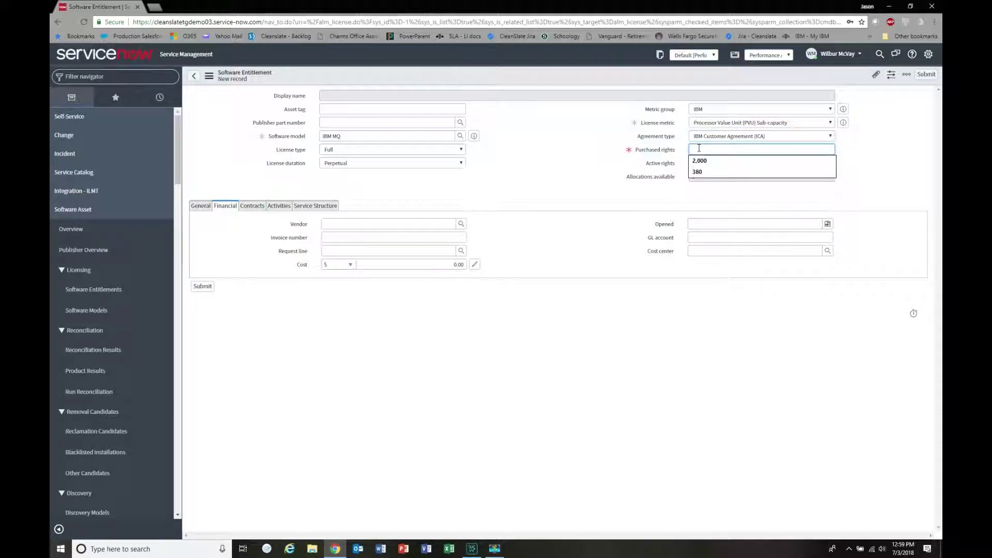
{"action": "type", "text": "38"}
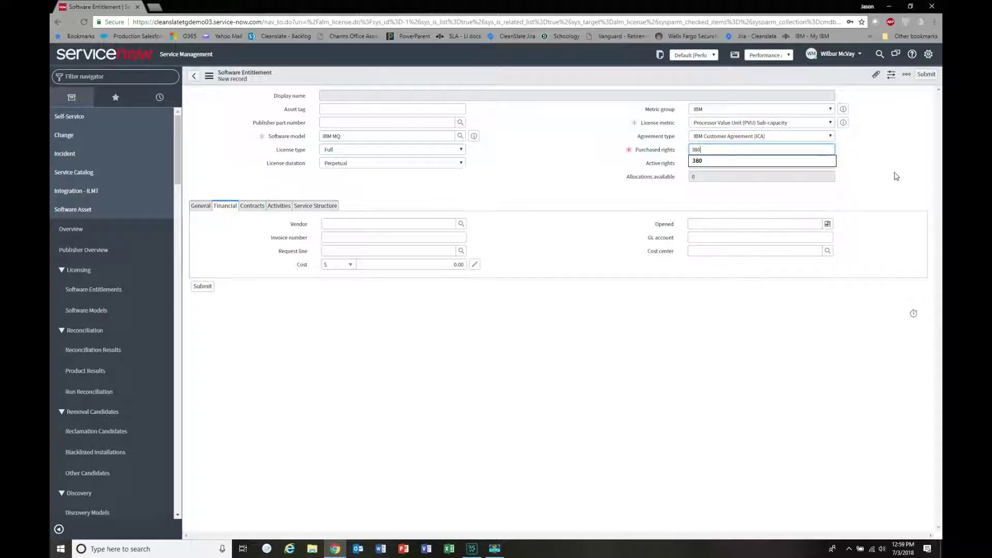
{"action": "type", "text": "0"}
{"action": "key", "text": "Tab"}
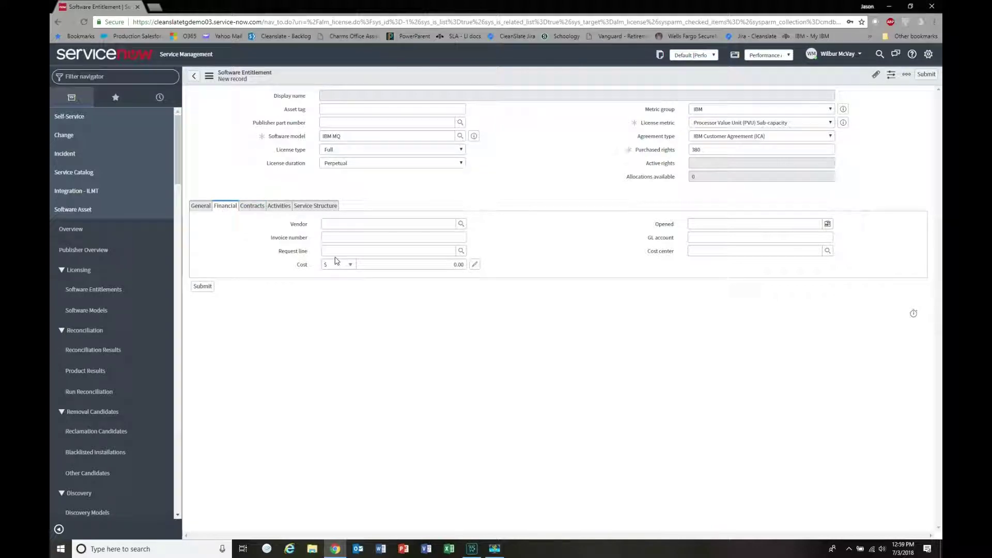
Step: Set the entitlement's cost to $19,000.00 and vendor to IBM, submit it, and update the IBM MQ model
{"action": "left_click", "coordinate": [402, 267]}
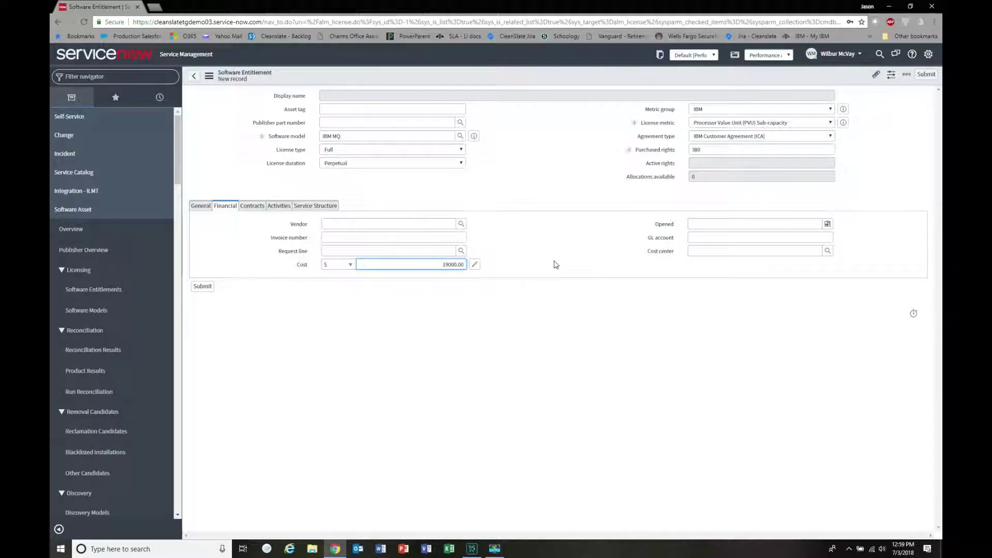
{"action": "left_click", "coordinate": [349, 224]}
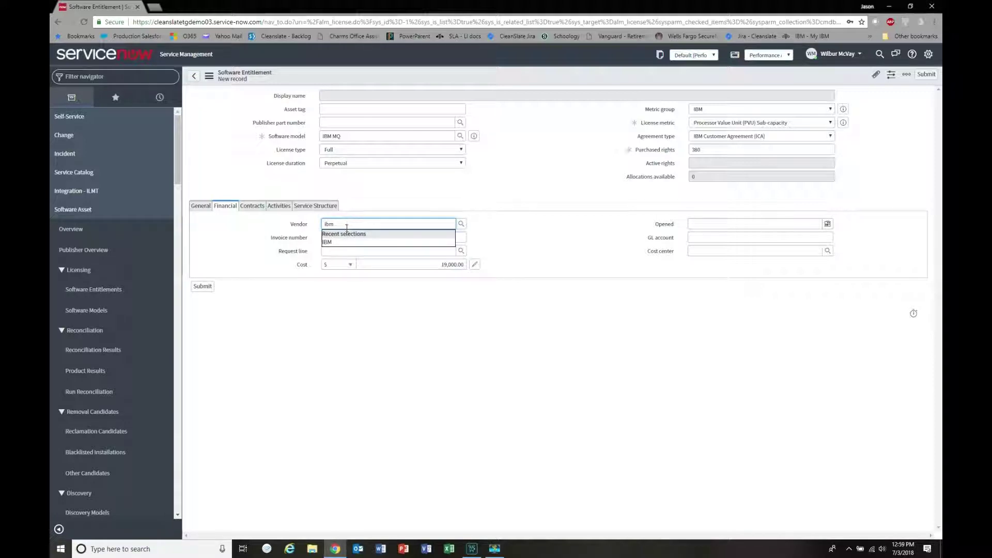
{"action": "left_click", "coordinate": [333, 242]}
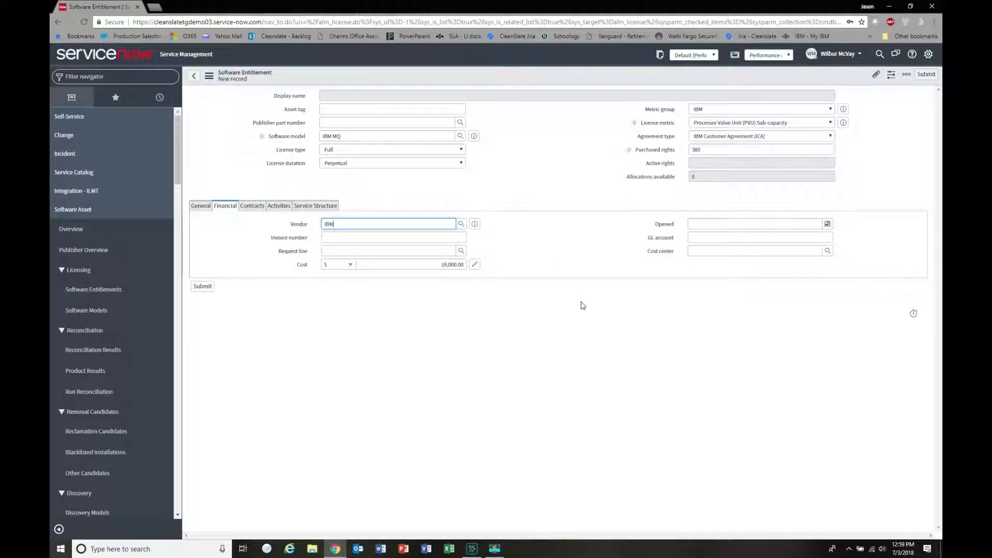
{"action": "left_click", "coordinate": [926, 75]}
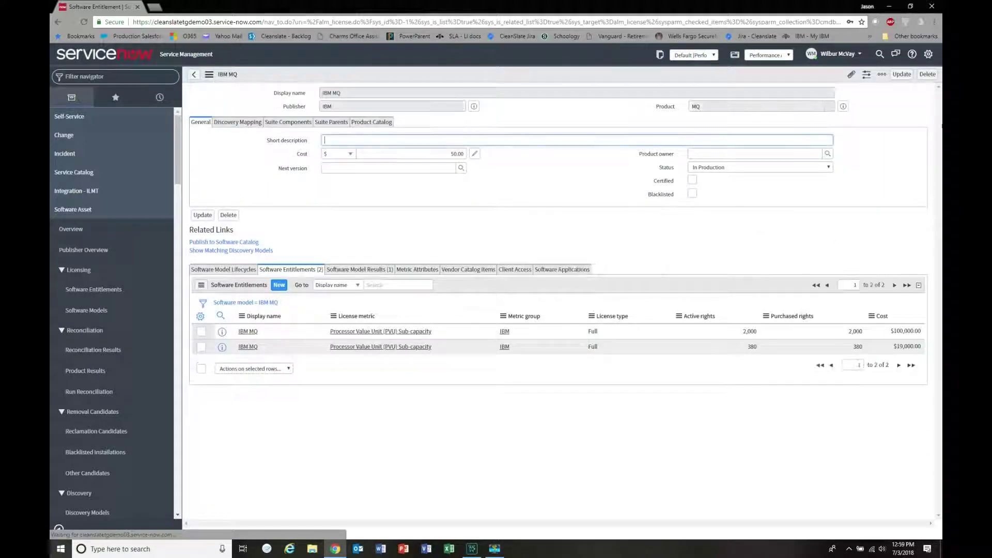
{"action": "left_click", "coordinate": [902, 75]}
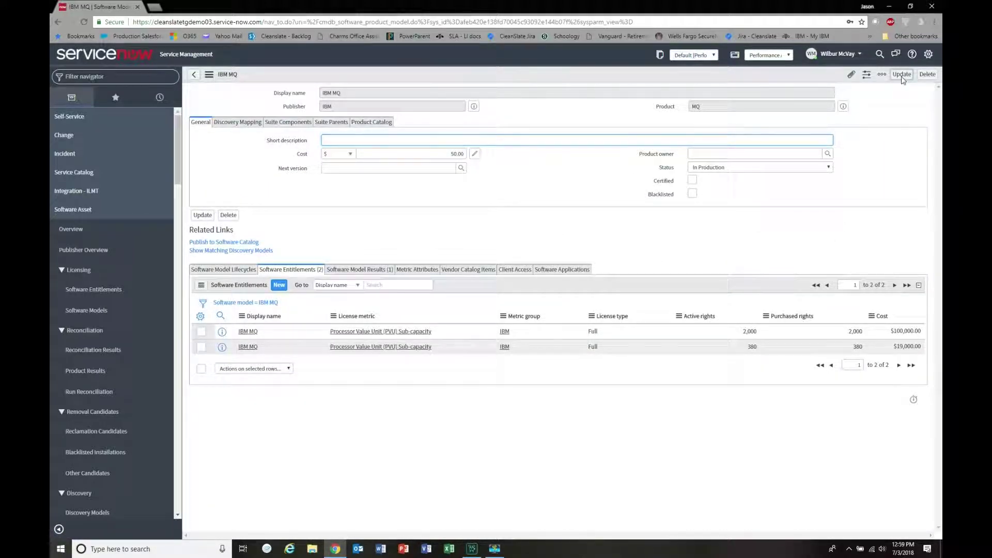
Step: Run a background reconciliation for publisher IBM, leaving group and subgroup at None
{"action": "left_click", "coordinate": [89, 392]}
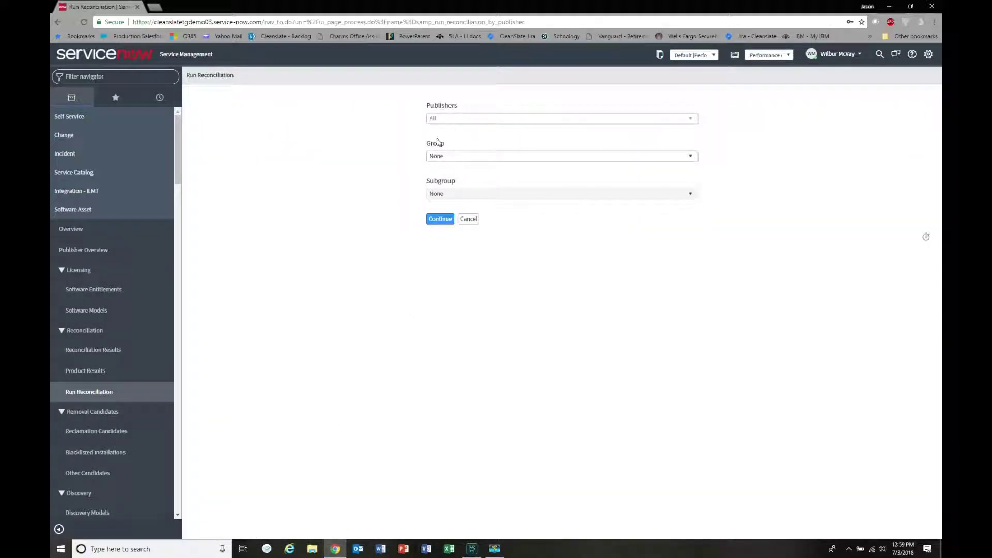
{"action": "left_click", "coordinate": [465, 120]}
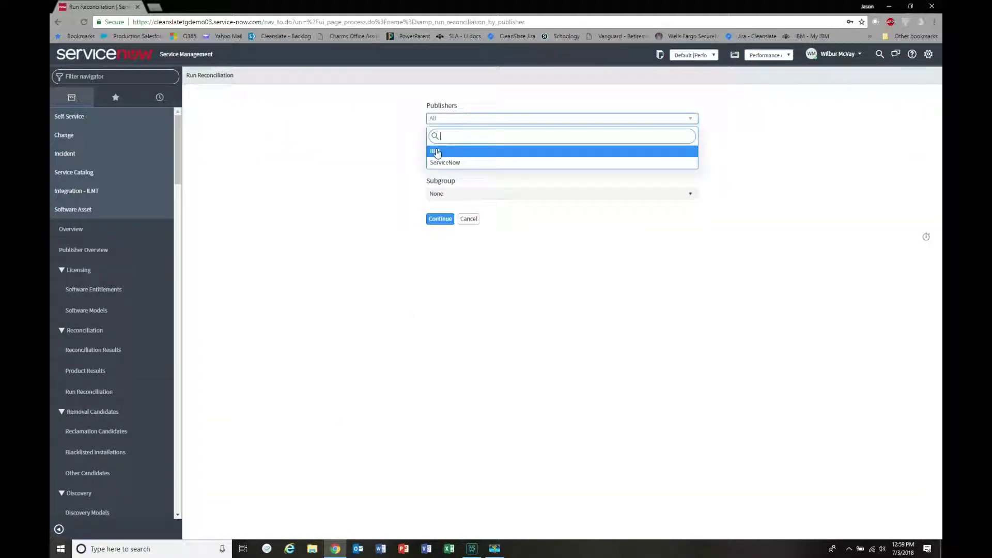
{"action": "left_click", "coordinate": [465, 149]}
{"action": "left_click", "coordinate": [440, 238]}
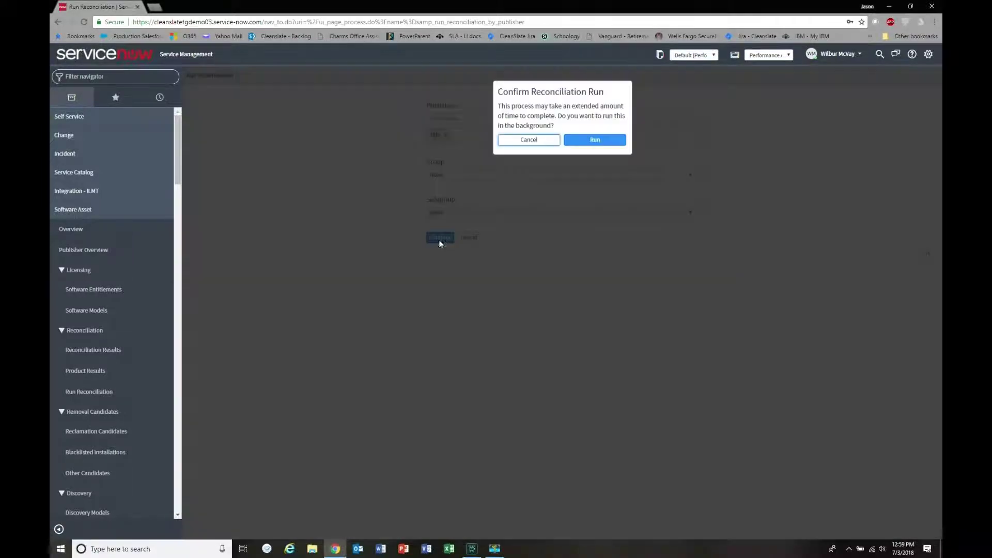
{"action": "left_click", "coordinate": [595, 140]}
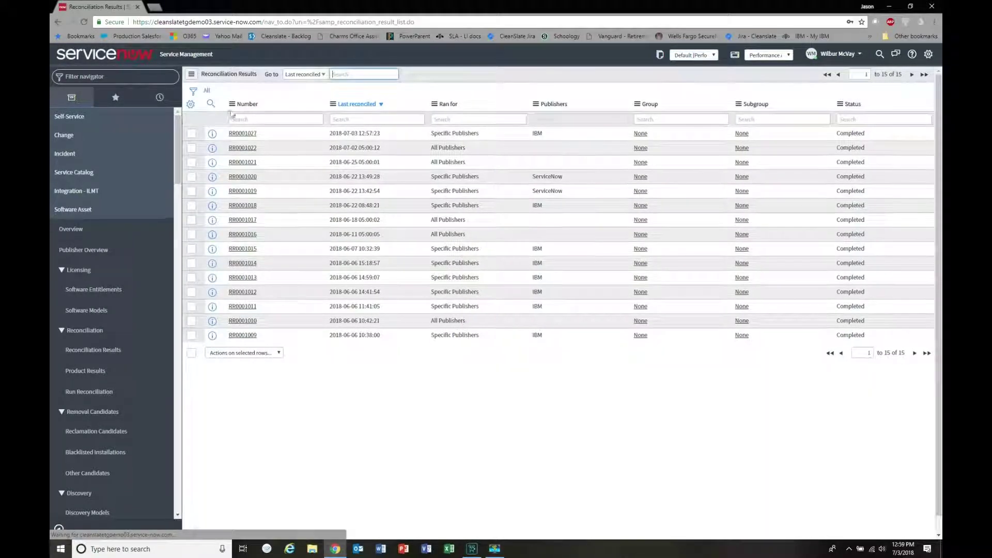
Step: Refresh the reconciliation results and open the newest IBM run to check the compliance of its products
{"action": "left_click", "coordinate": [206, 92]}
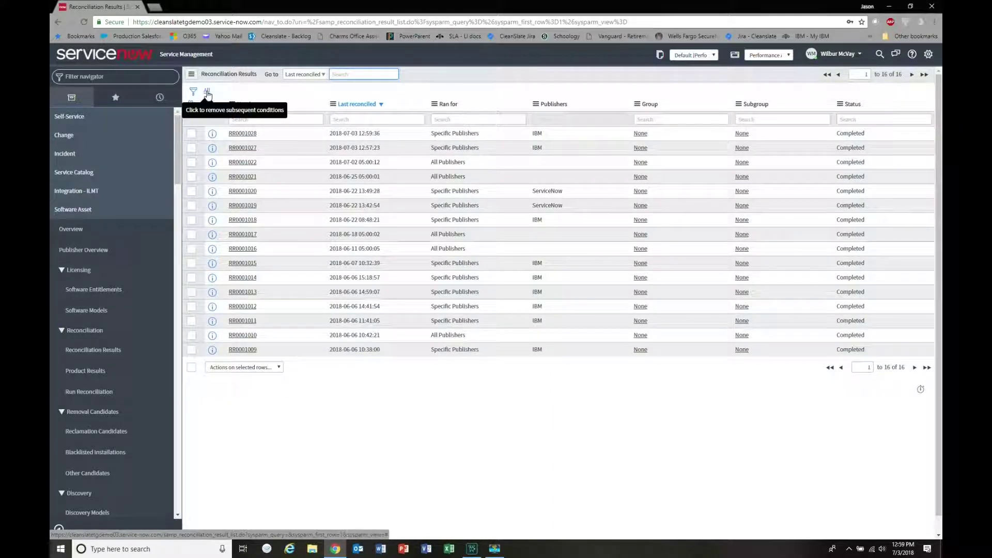
{"action": "left_click", "coordinate": [207, 94]}
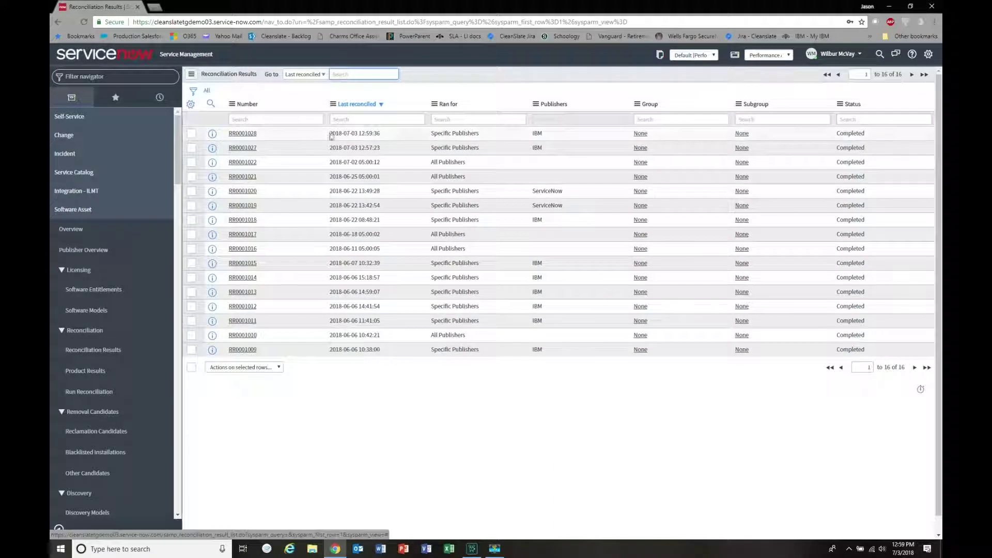
{"action": "left_click", "coordinate": [241, 134]}
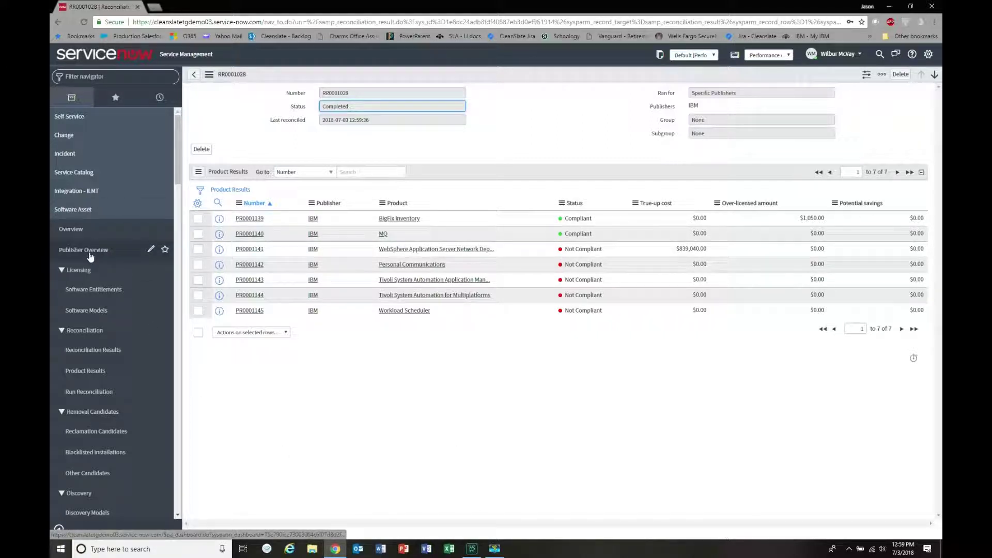
Step: Review the IBM and Office 365 dashboards in the software publisher overview
{"action": "left_click", "coordinate": [89, 257]}
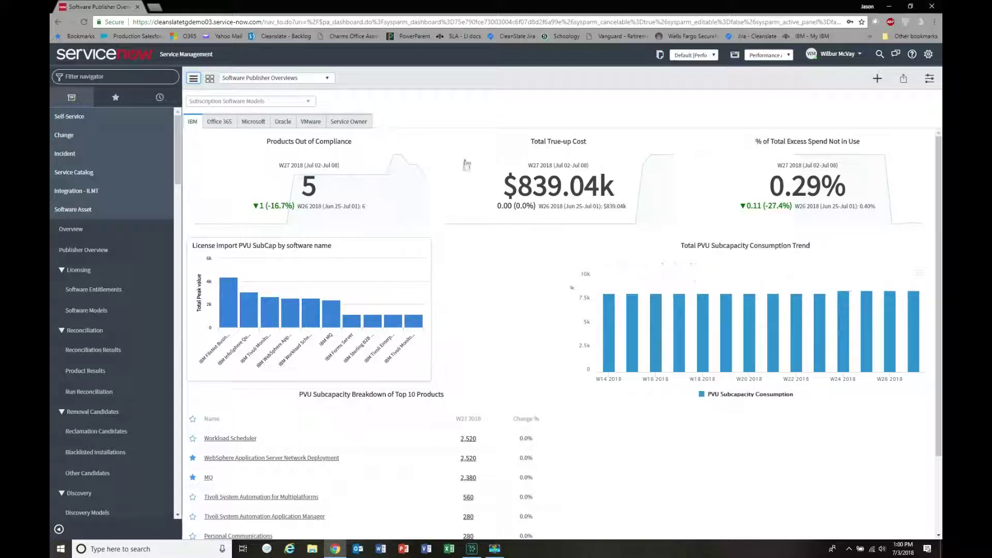
{"action": "left_click", "coordinate": [219, 122]}
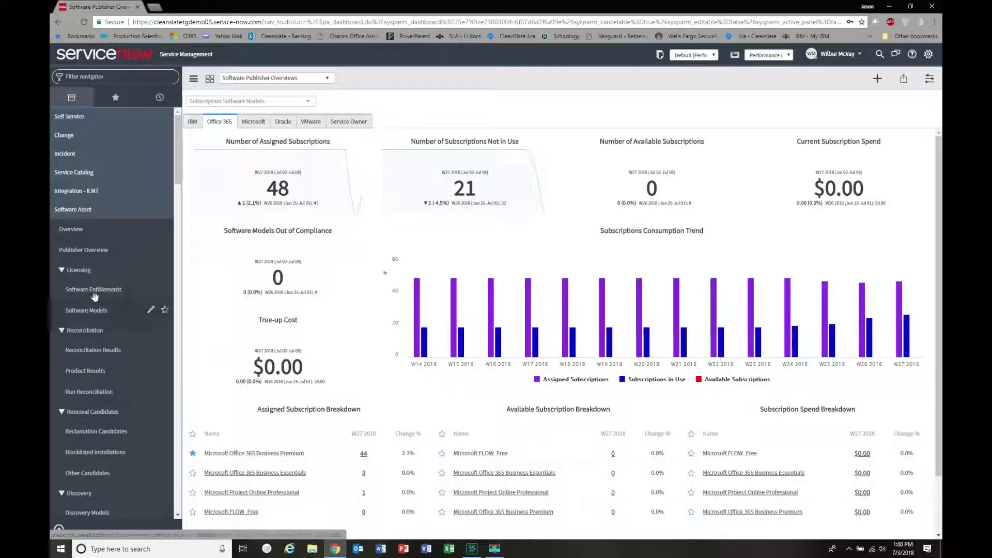
Step: Publish the Microsoft Office 365 Business Premium software model to the software catalog under the Software category
{"action": "left_click", "coordinate": [83, 310]}
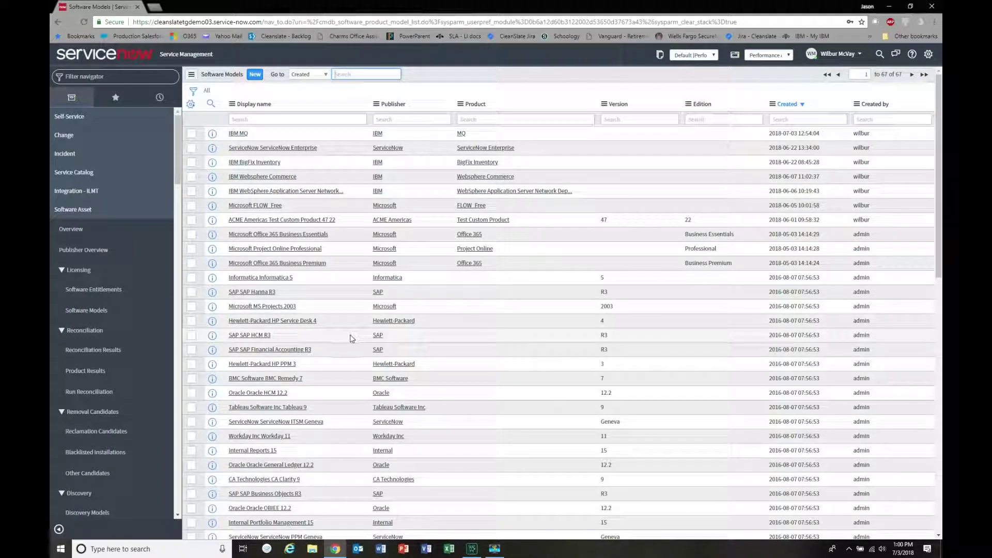
{"action": "left_click", "coordinate": [273, 264]}
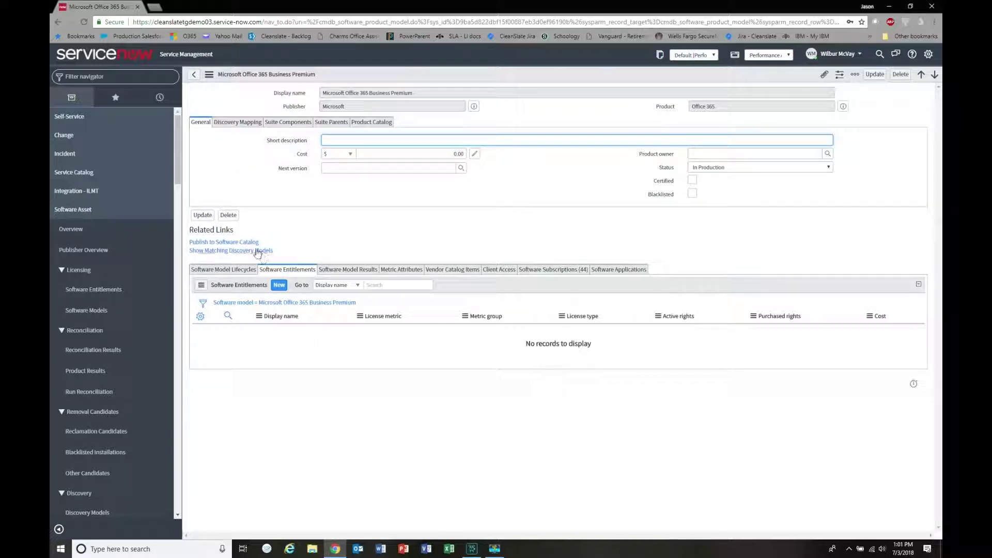
{"action": "left_click", "coordinate": [216, 243]}
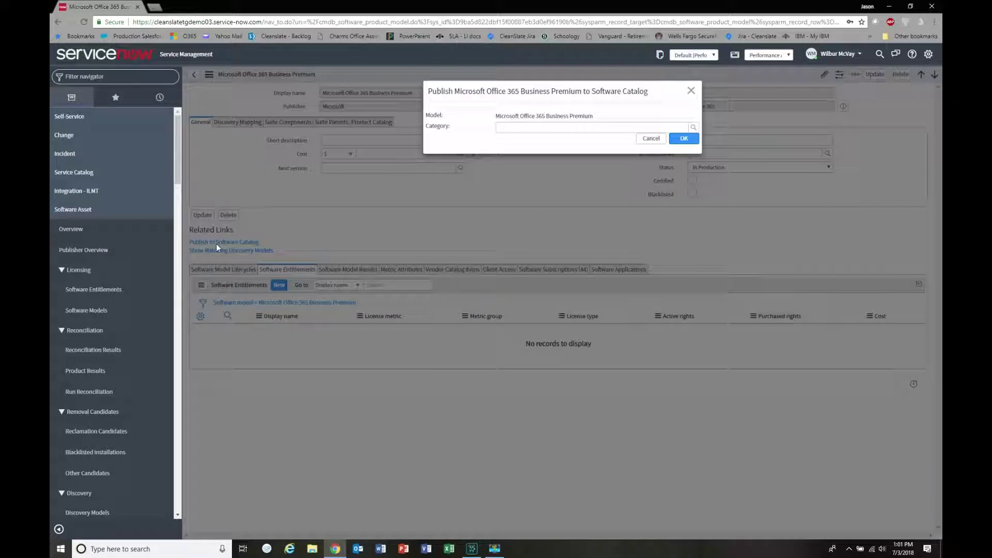
{"action": "left_click", "coordinate": [514, 128]}
{"action": "type", "text": "soft"}
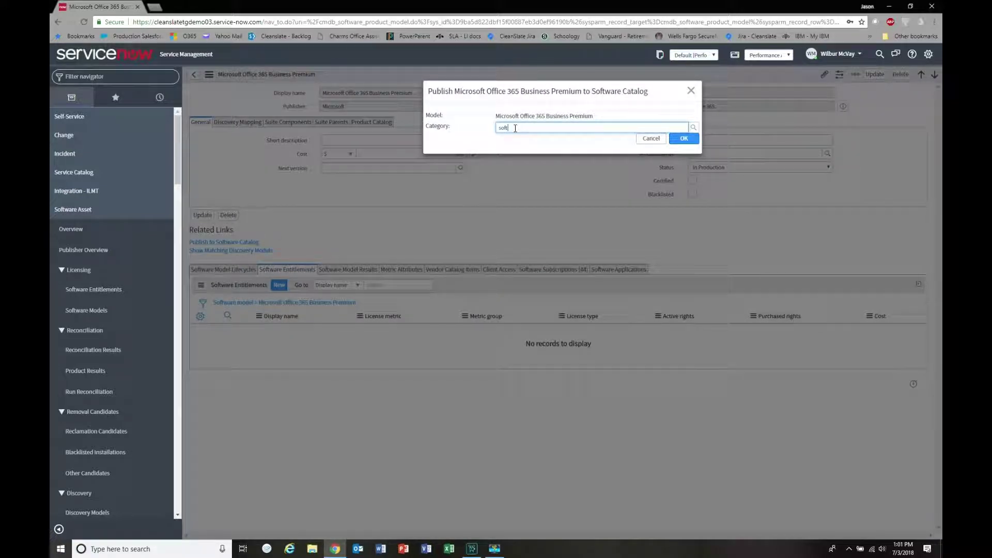
{"action": "left_click", "coordinate": [532, 147]}
{"action": "left_click", "coordinate": [686, 139]}
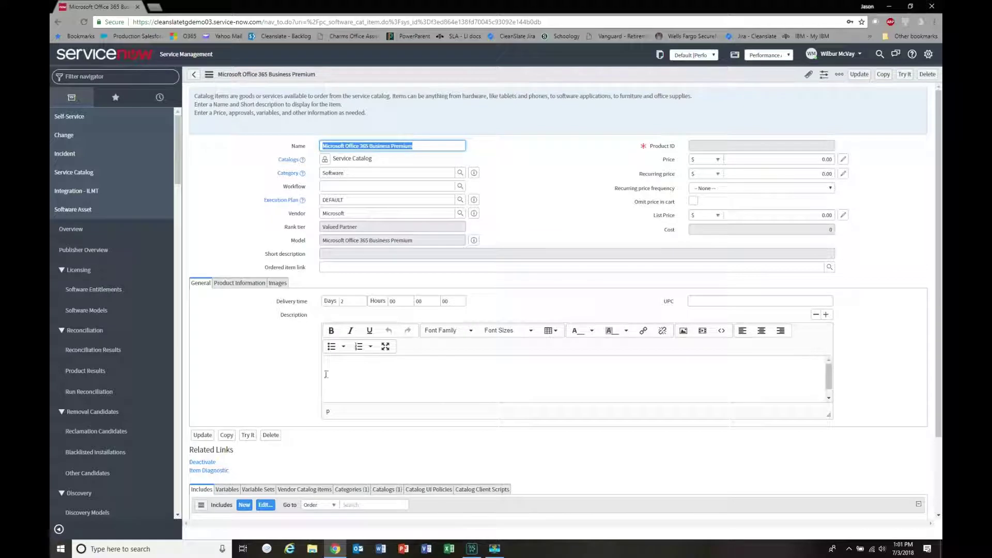
Step: Enter "description here" as the description of the Microsoft Office 365 Business Premium catalog item
{"action": "left_click", "coordinate": [332, 372]}
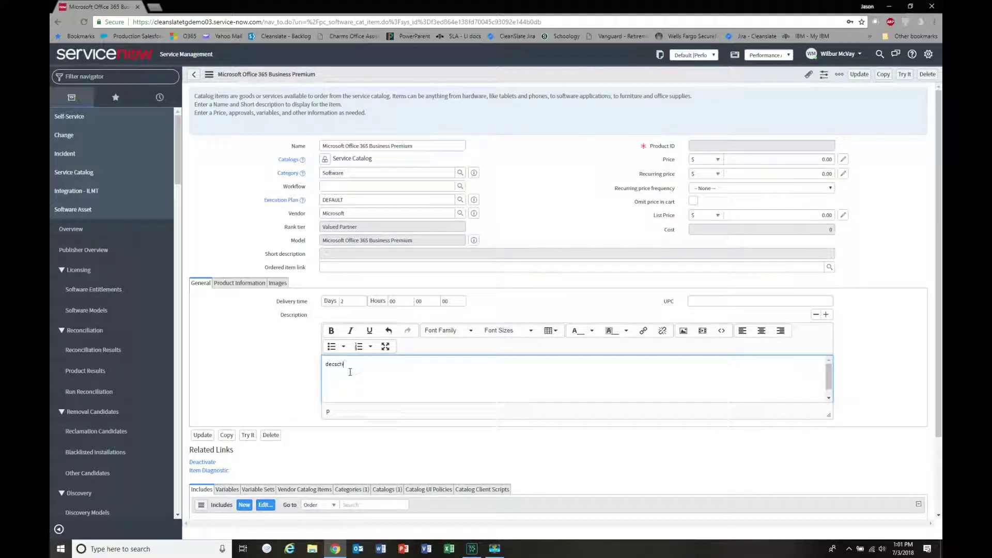
{"action": "key", "text": "BackSpace"}
{"action": "key", "text": "BackSpace"}
{"action": "key", "text": "BackSpace"}
{"action": "type", "text": "sc"}
{"action": "left_click", "coordinate": [277, 283]}
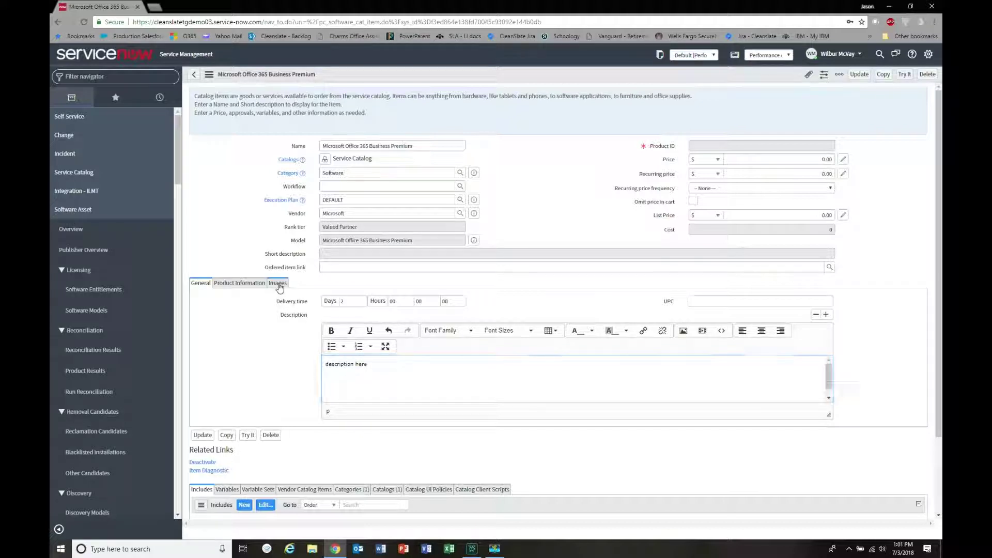
{"action": "left_click", "coordinate": [706, 302]}
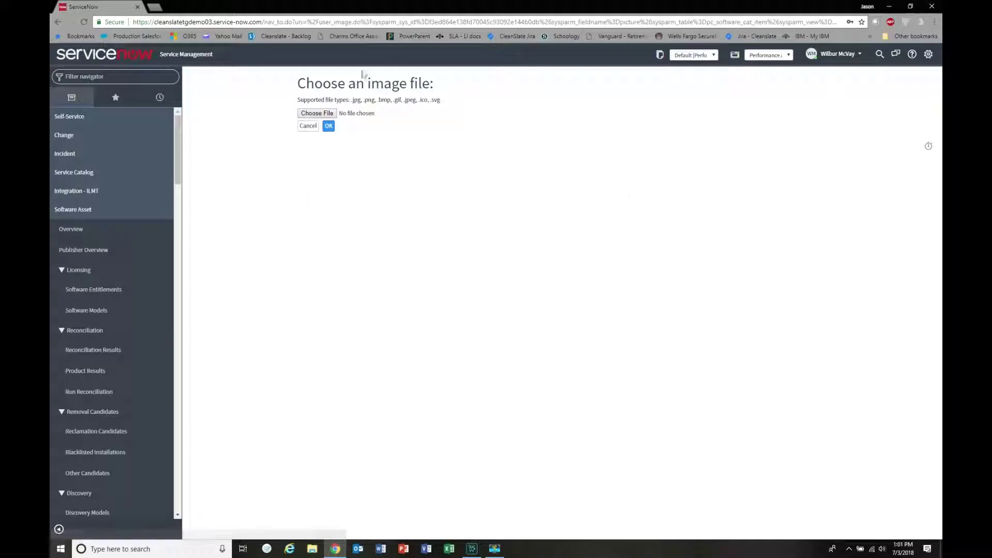
{"action": "left_click", "coordinate": [317, 114]}
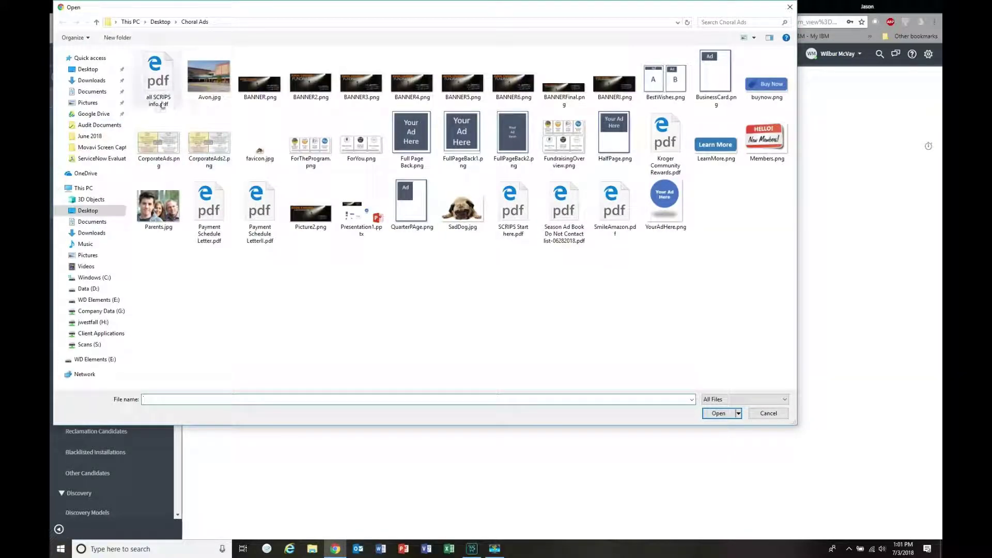
{"action": "left_click", "coordinate": [789, 7]}
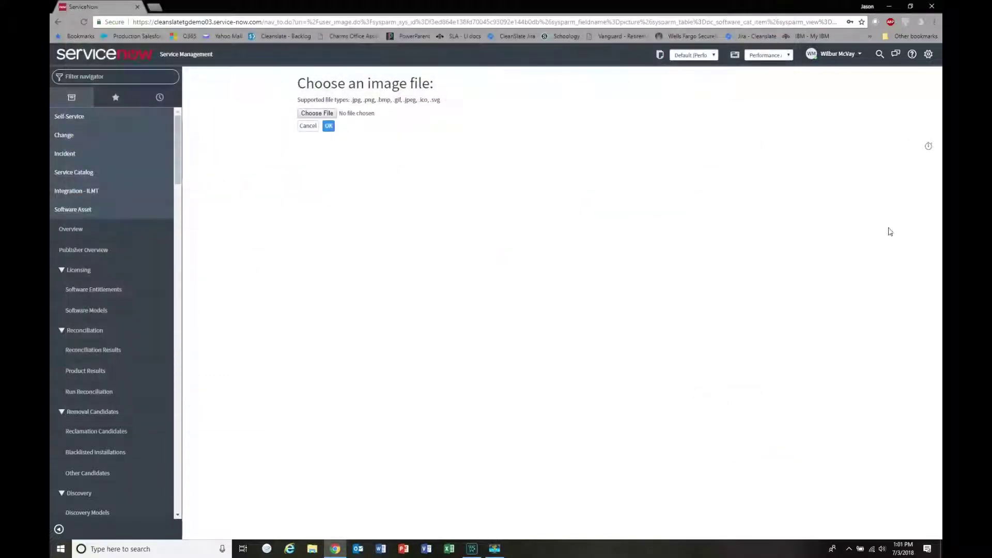
{"action": "left_click", "coordinate": [309, 126]}
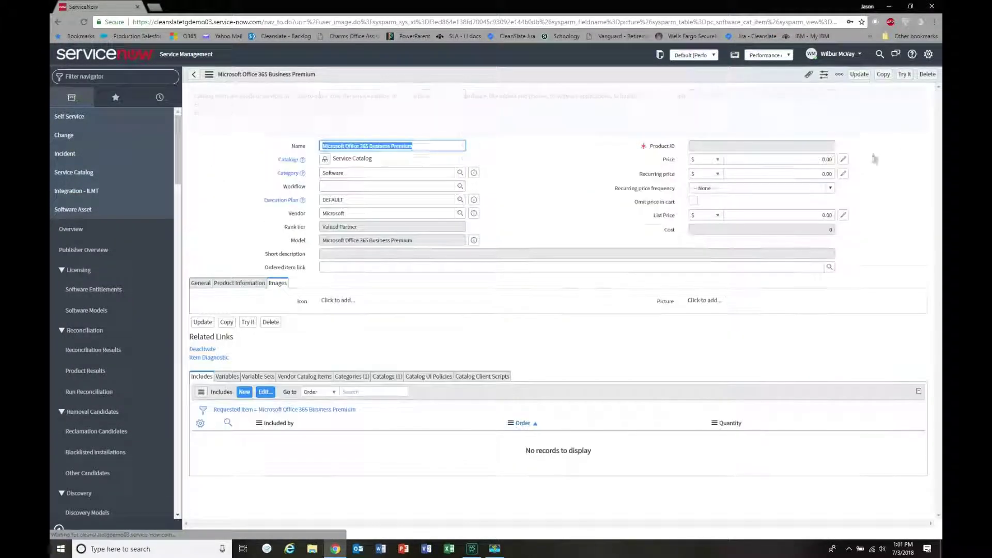
Step: Save the Microsoft Office 365 Business Premium catalog item and go to the instance's Service Portal at the /sp/ address
{"action": "left_click", "coordinate": [865, 77]}
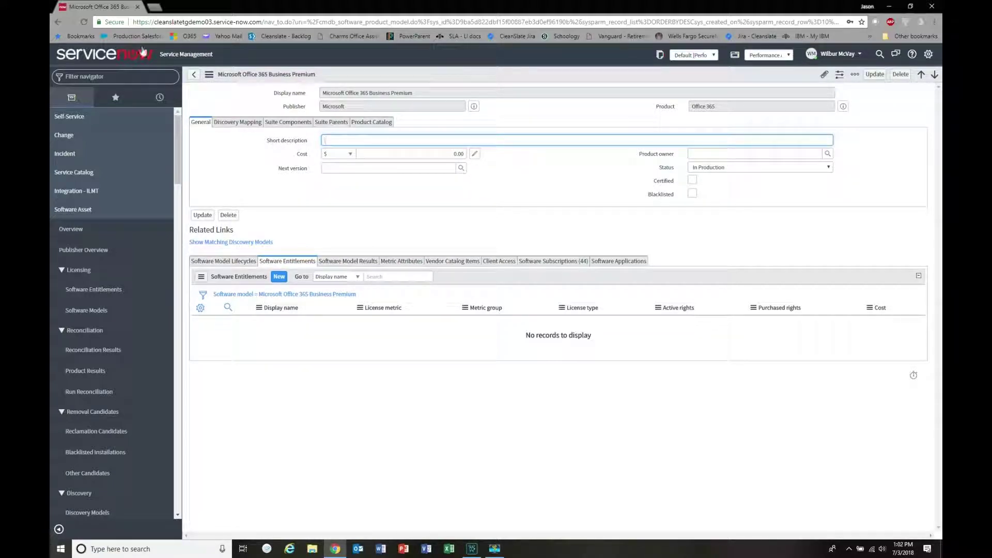
{"action": "left_click", "coordinate": [293, 23]}
{"action": "left_click", "coordinate": [264, 22]}
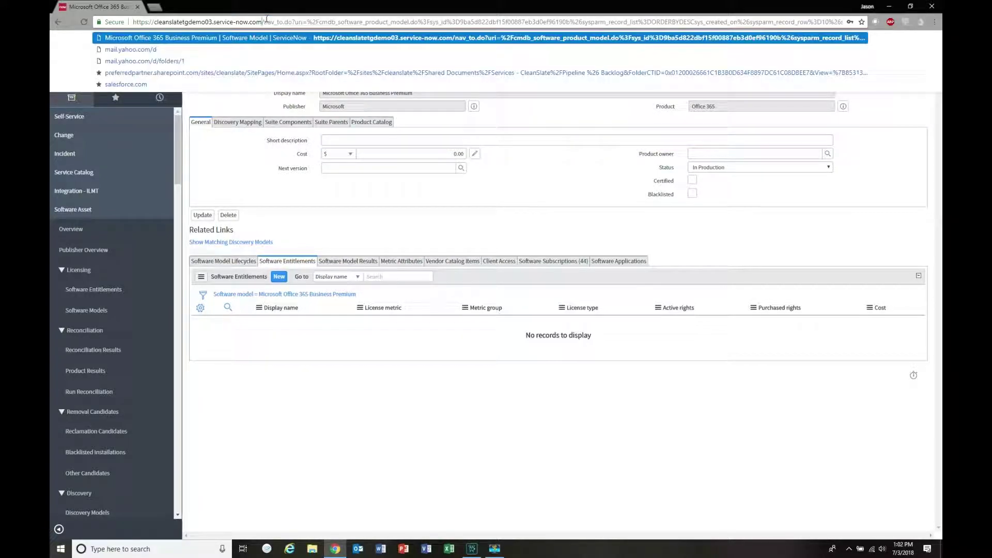
{"action": "left_click_drag", "start_coordinate": [265, 22], "coordinate": [848, 22]}
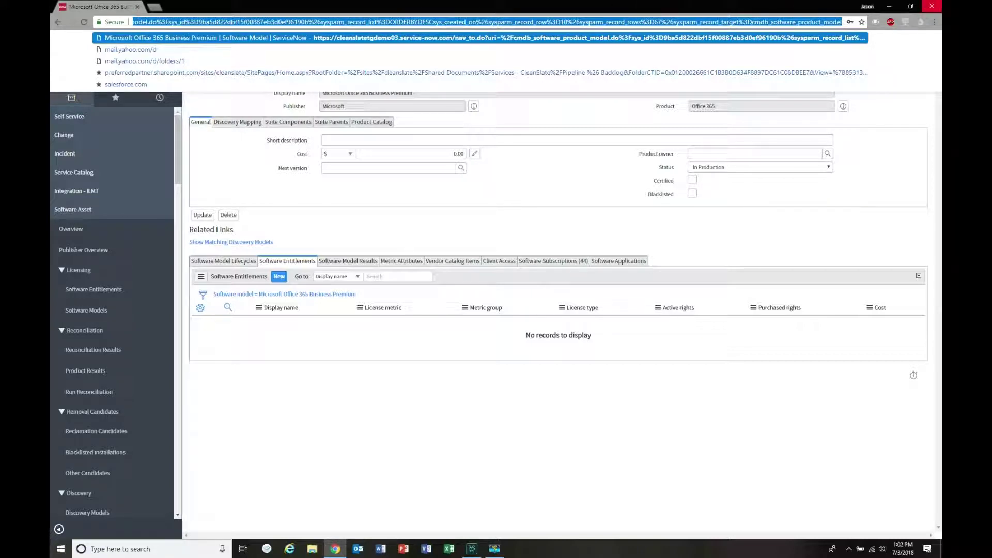
{"action": "key", "text": "BackSpace"}
{"action": "type", "text": "sp/"}
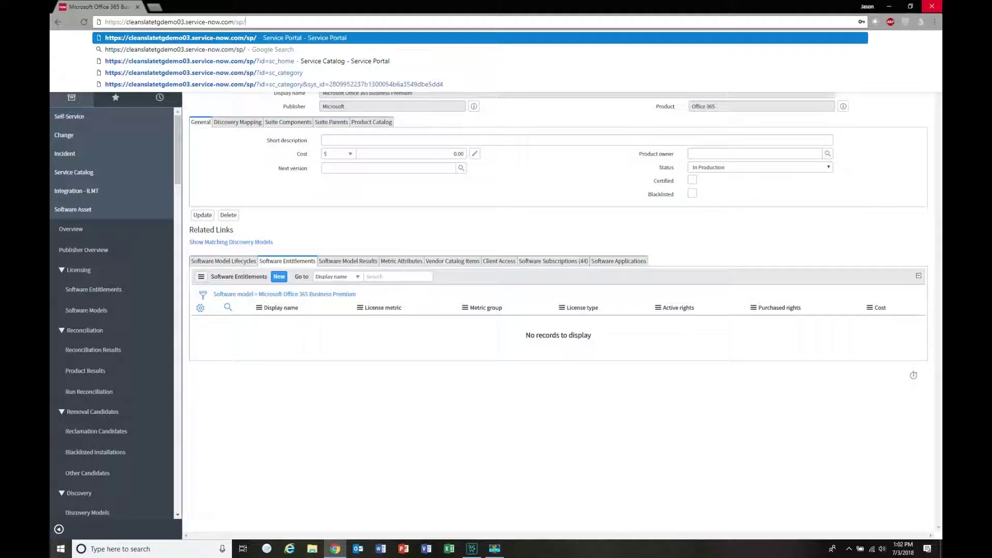
{"action": "key", "text": "Return"}
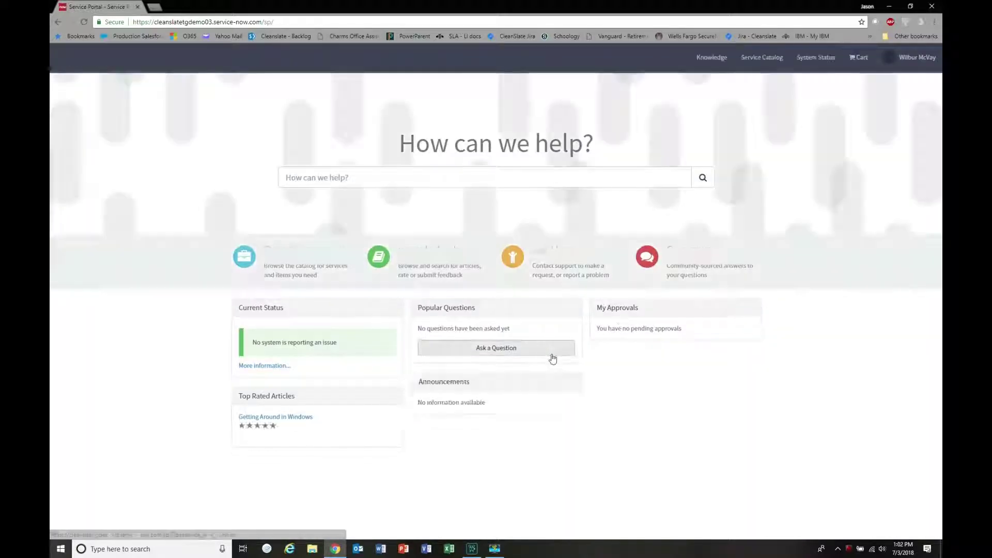
Step: Order one Microsoft Office 365 Business Premium from the Software category of the service catalog and check out
{"action": "left_click", "coordinate": [308, 253]}
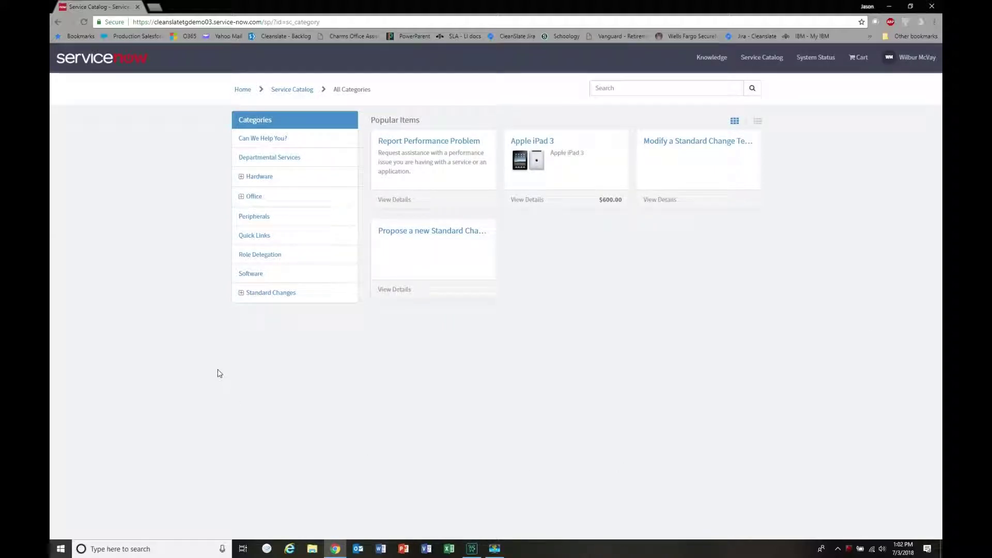
{"action": "left_click", "coordinate": [252, 275]}
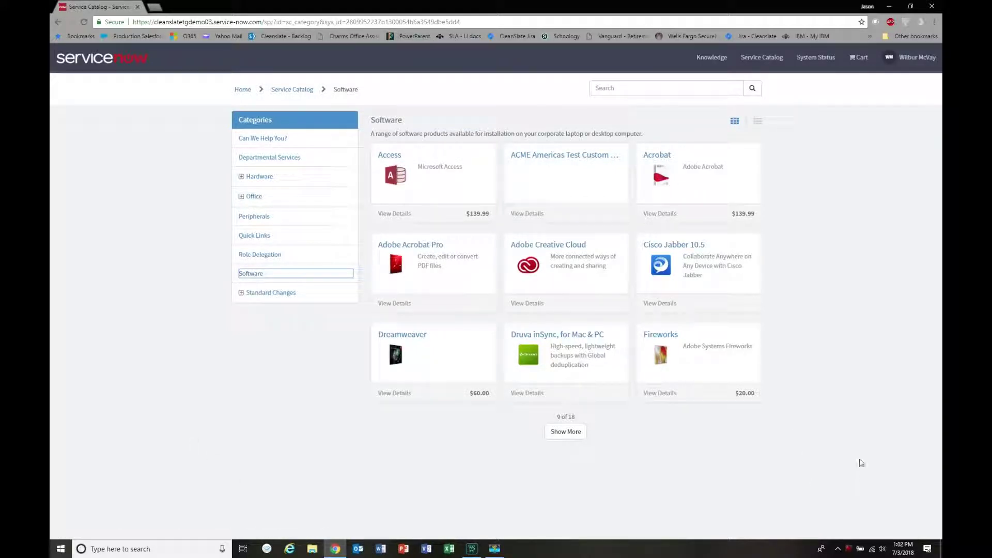
{"action": "left_click", "coordinate": [566, 432]}
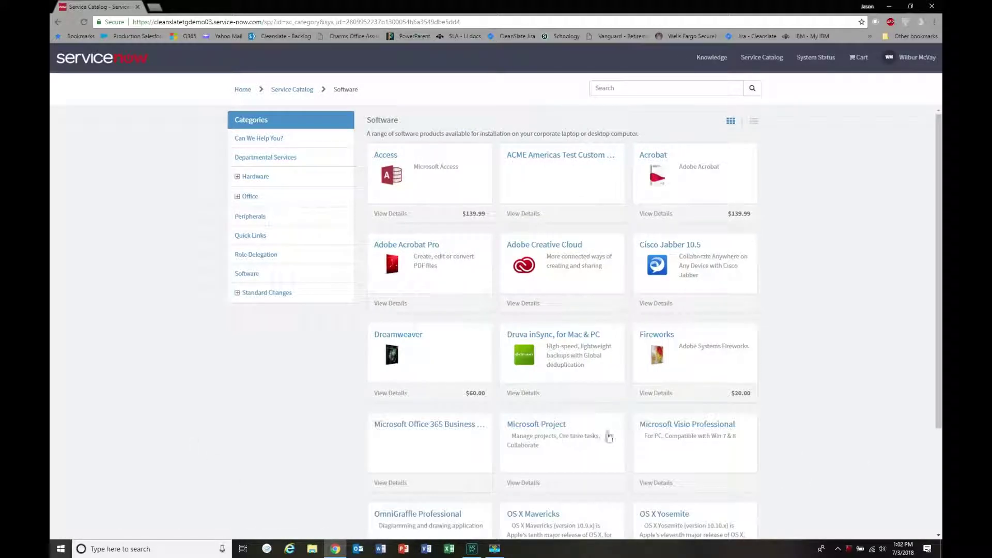
{"action": "scroll", "coordinate": [827, 321], "scroll_direction": "down", "scroll_amount": 3}
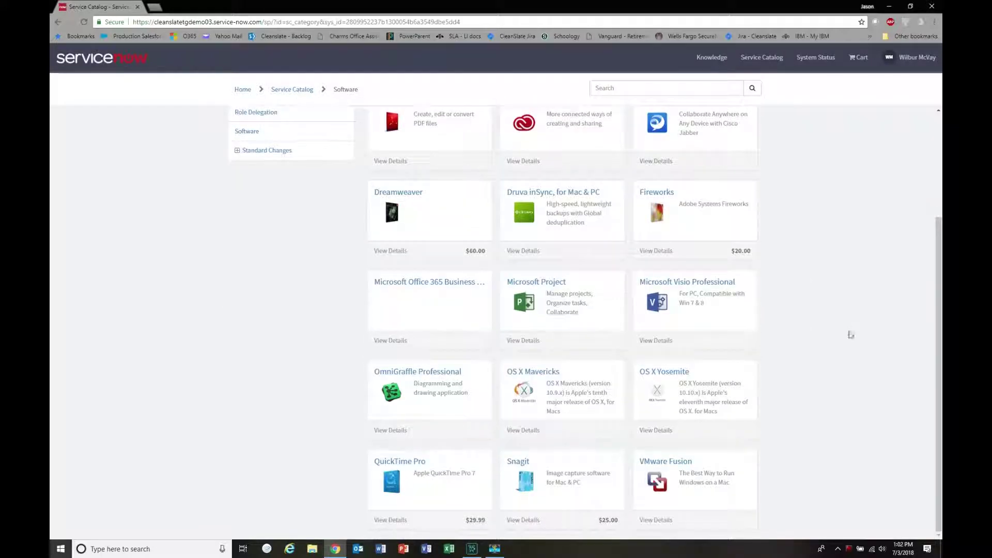
{"action": "left_click", "coordinate": [406, 283]}
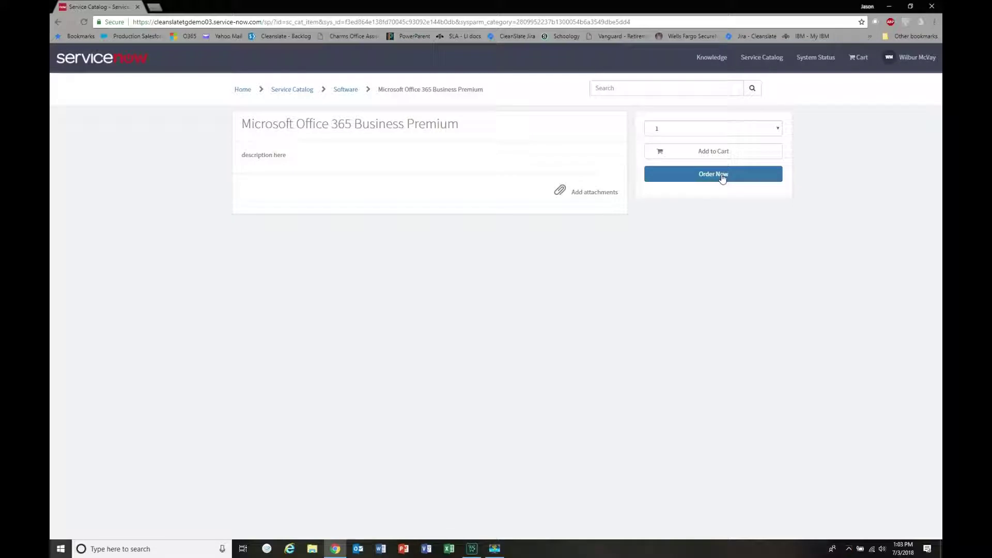
{"action": "left_click", "coordinate": [721, 176]}
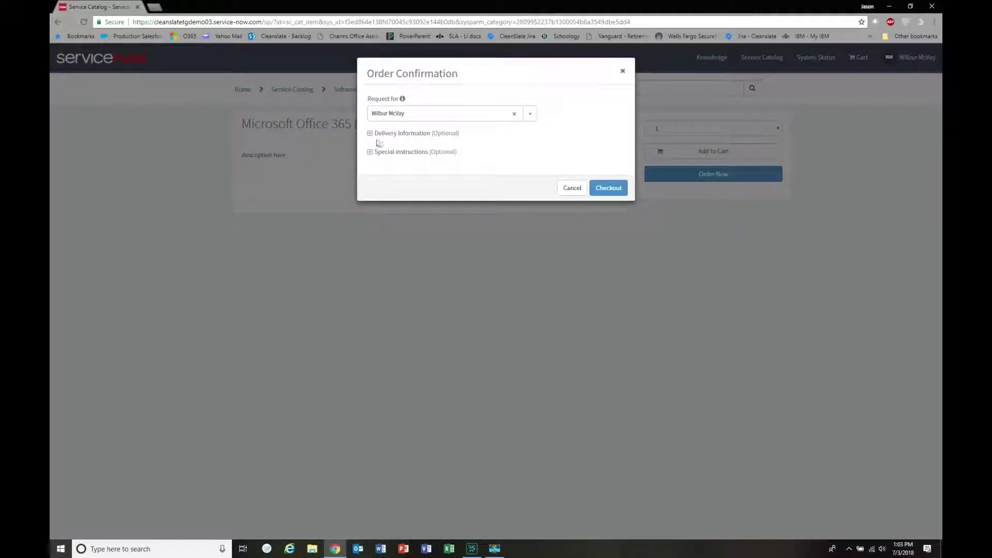
{"action": "left_click", "coordinate": [610, 188]}
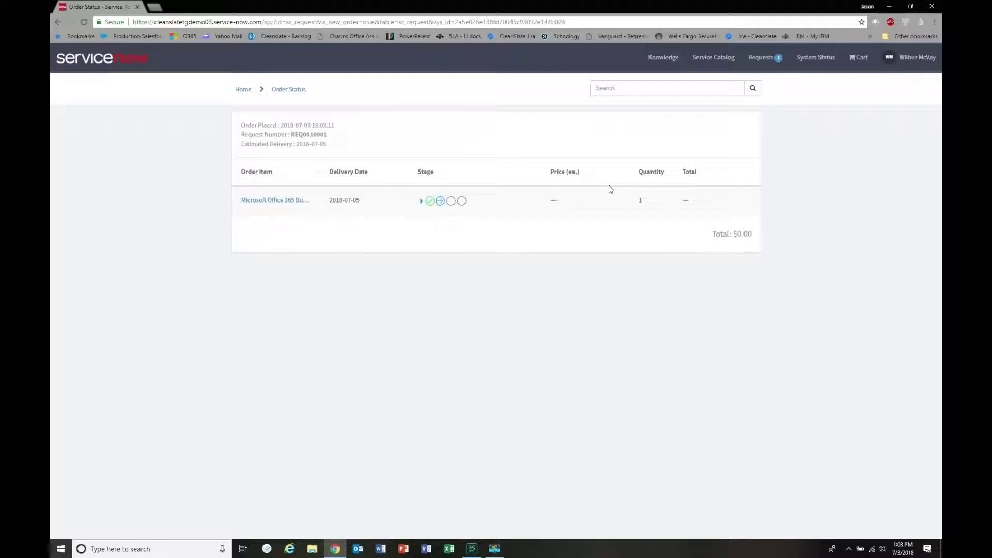
Step: Return from the portal to the main ServiceNow homepage by loading the instance's root address
{"action": "left_click", "coordinate": [264, 22]}
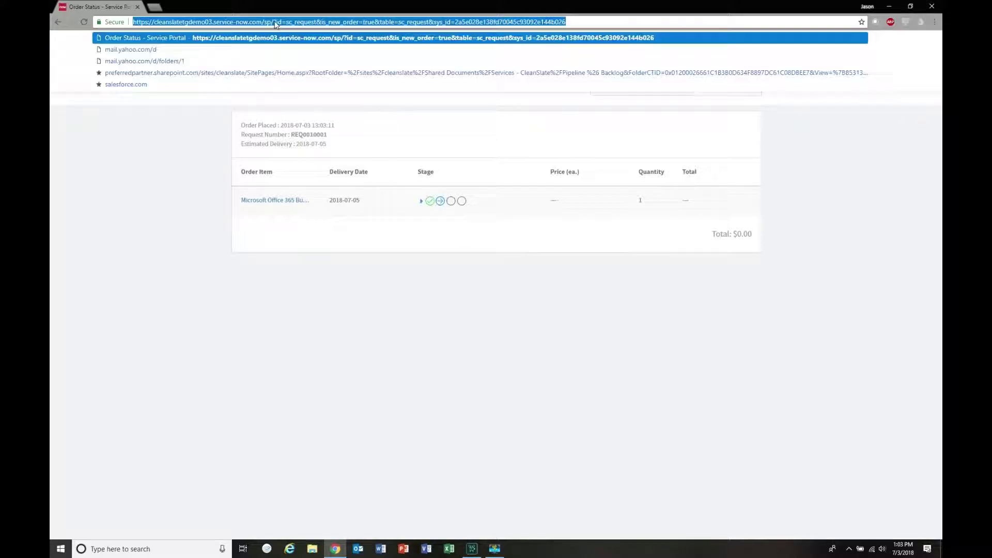
{"action": "left_click", "coordinate": [267, 23]}
{"action": "left_click_drag", "start_coordinate": [265, 21], "coordinate": [569, 22]}
{"action": "key", "text": "Delete"}
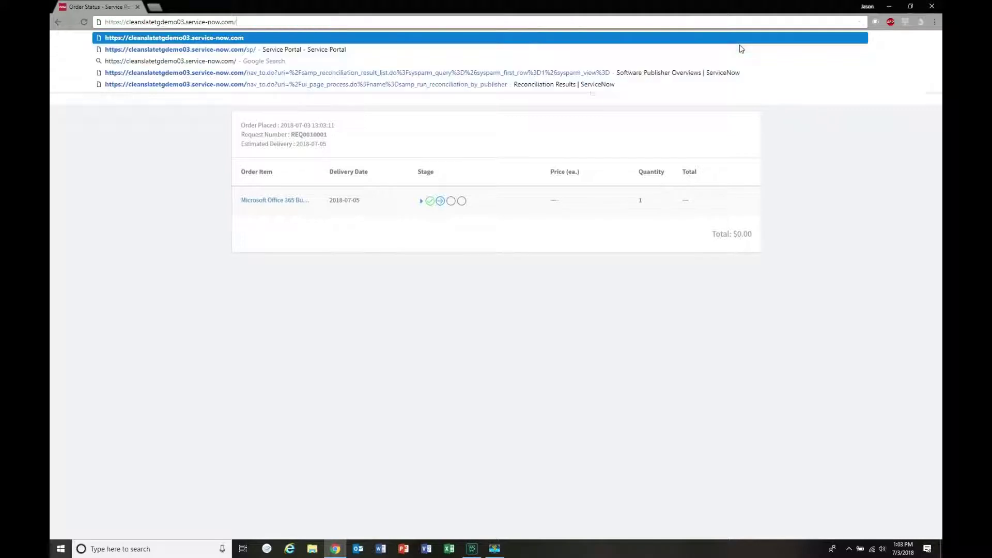
{"action": "key", "text": "Return"}
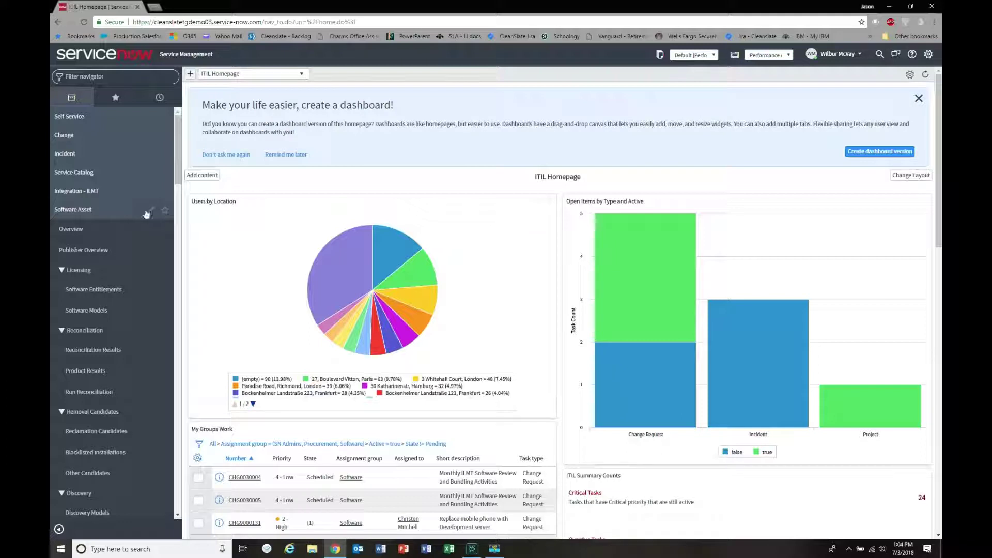
Step: Open the Standard Change Catalog from the Change application
{"action": "left_click", "coordinate": [88, 213]}
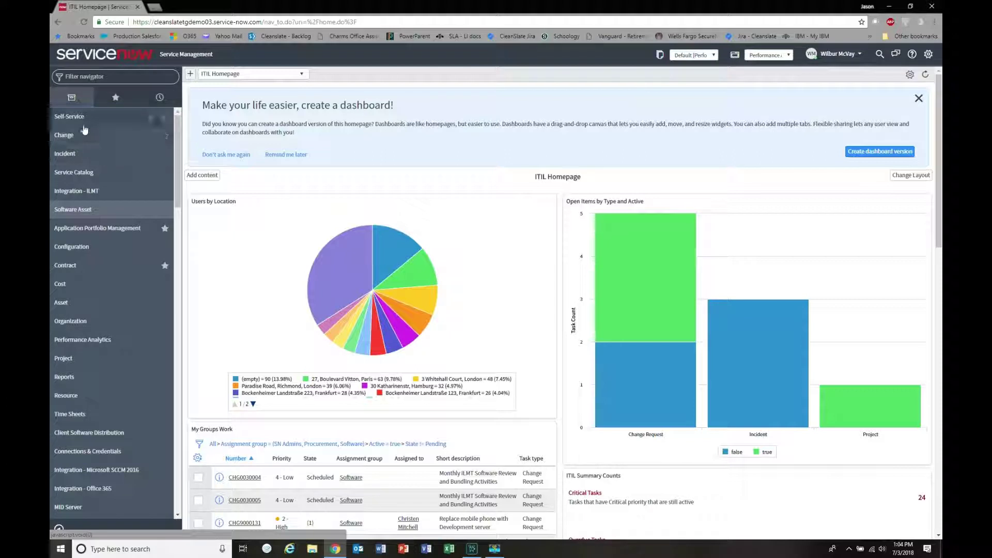
{"action": "left_click", "coordinate": [93, 172]}
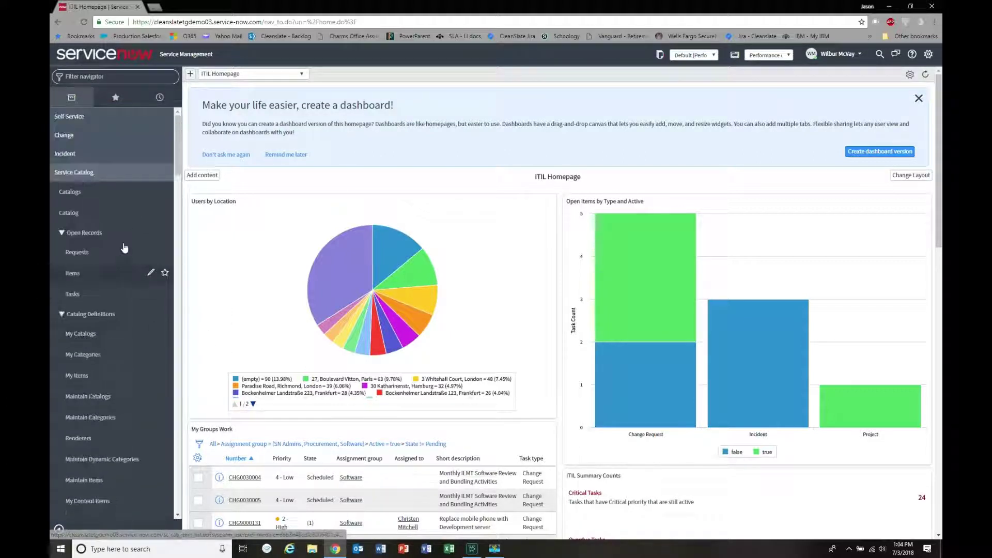
{"action": "left_click", "coordinate": [82, 173]}
{"action": "left_click", "coordinate": [88, 136]}
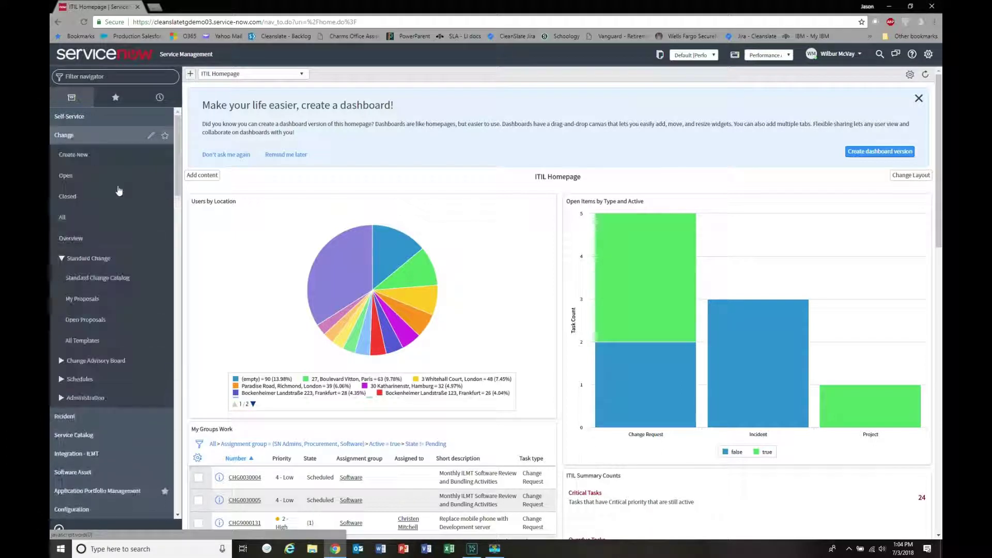
{"action": "left_click", "coordinate": [99, 279]}
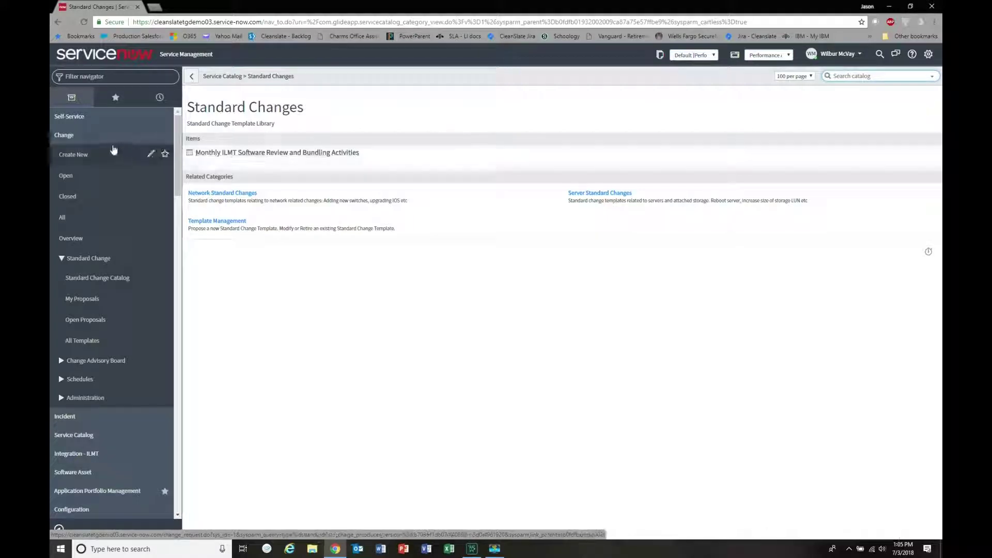
Step: Filter the navigator for "template", open the System Definition templates list, and look at the Monthly ILMT Software Review template before returning
{"action": "left_click", "coordinate": [73, 141]}
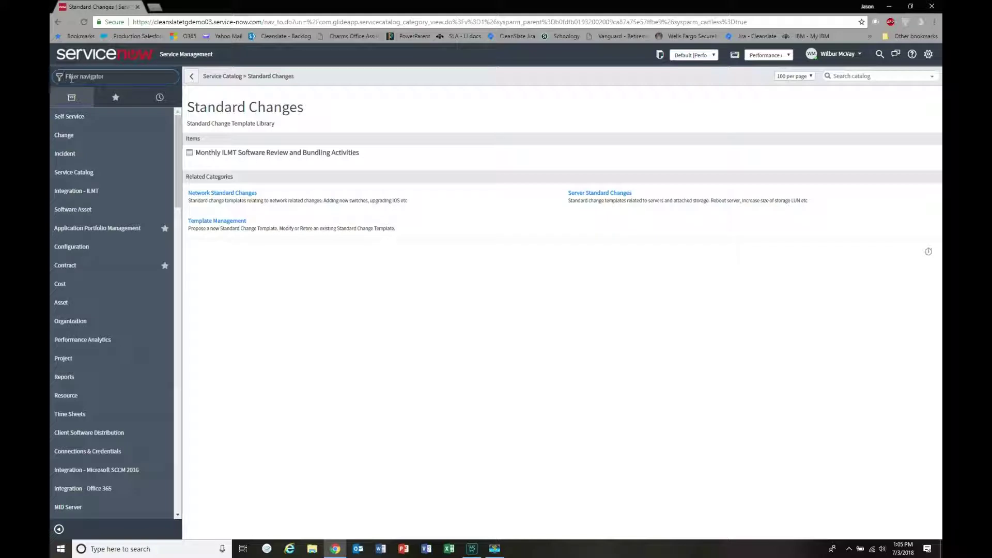
{"action": "type", "text": "template"}
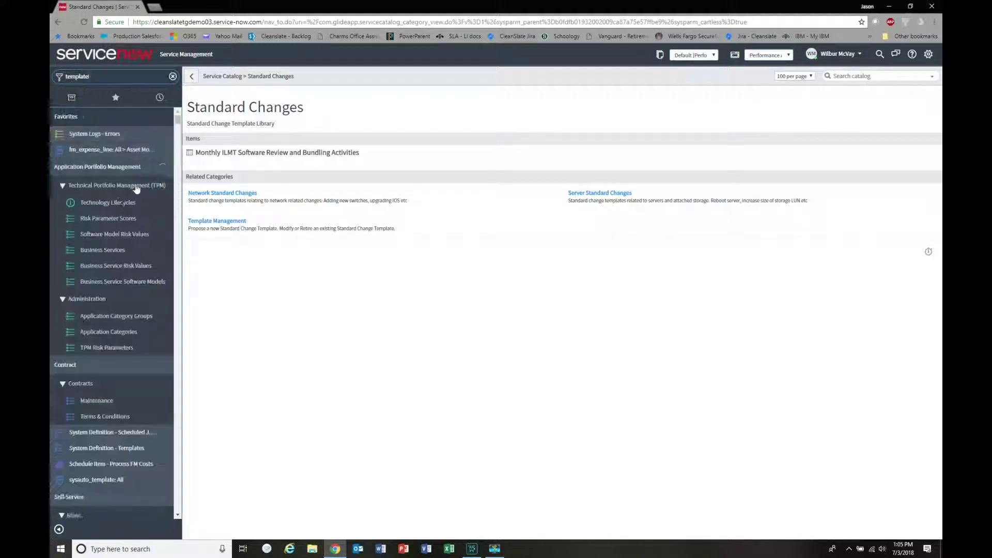
{"action": "scroll", "coordinate": [111, 279], "scroll_direction": "down", "scroll_amount": 3}
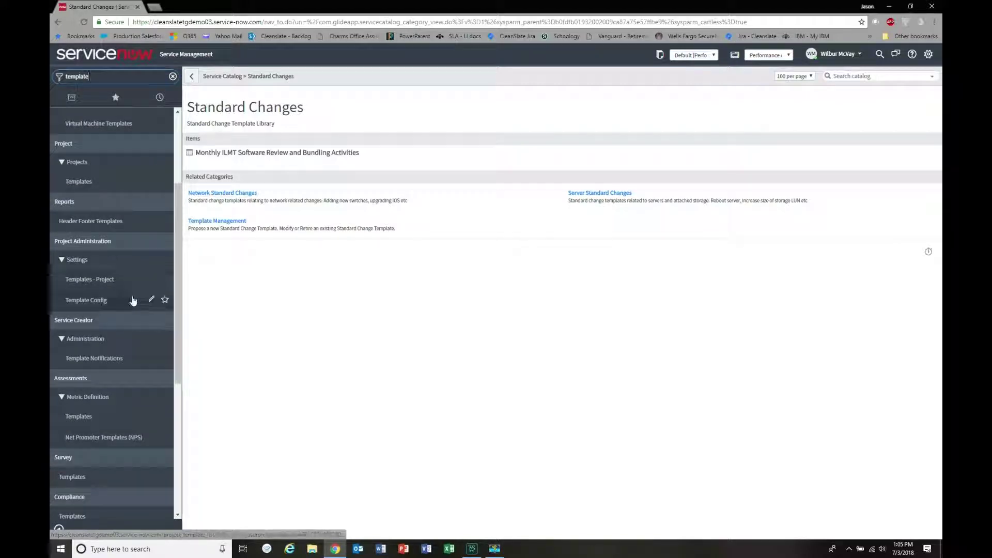
{"action": "scroll", "coordinate": [143, 386], "scroll_direction": "down", "scroll_amount": 5}
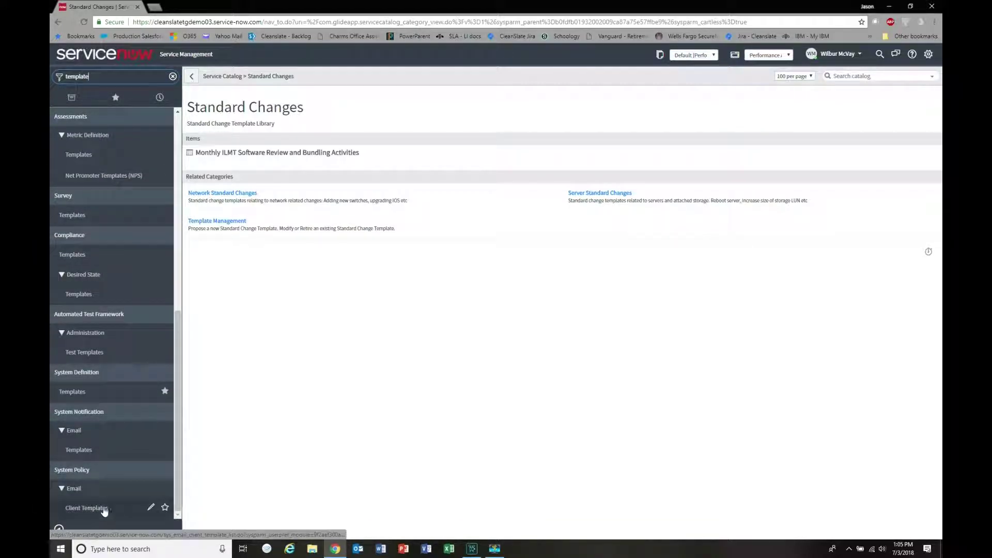
{"action": "left_click", "coordinate": [72, 392]}
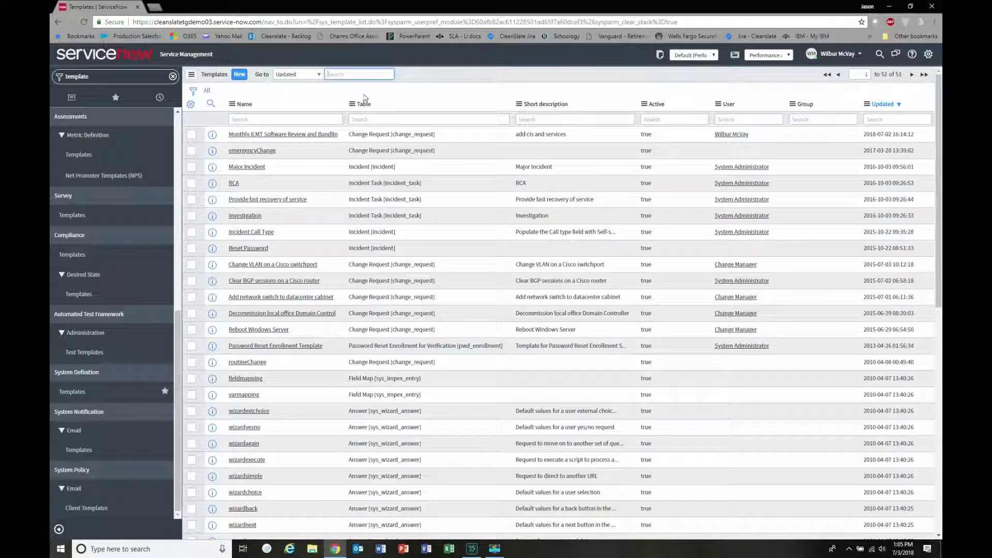
{"action": "left_click", "coordinate": [297, 135]}
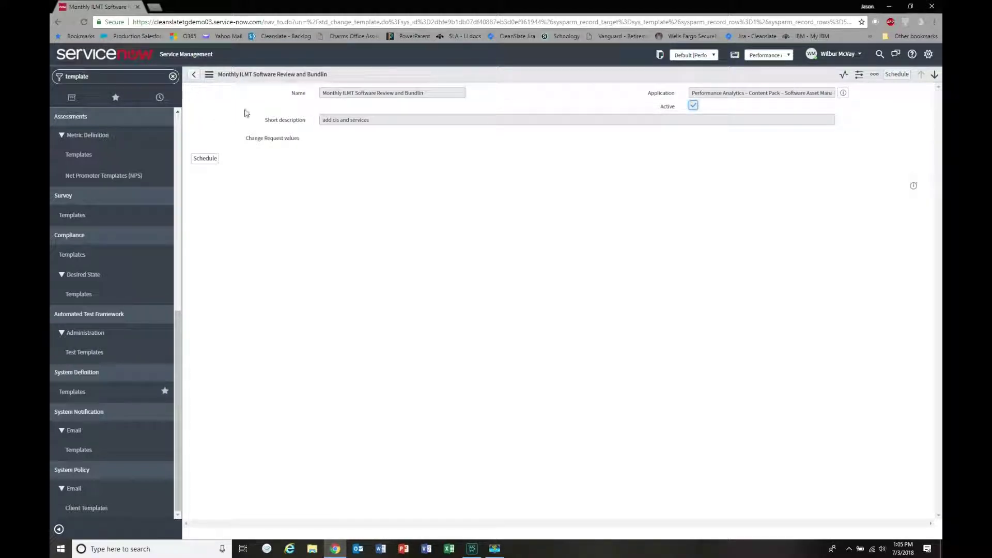
{"action": "left_click", "coordinate": [193, 75]}
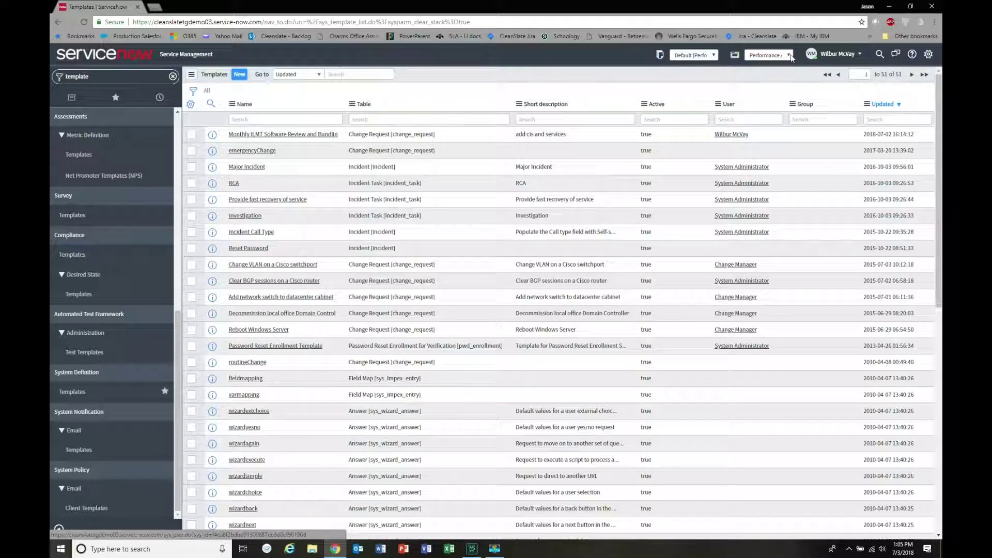
Step: Start a new template record and switch the application scope to Global
{"action": "left_click", "coordinate": [789, 55]}
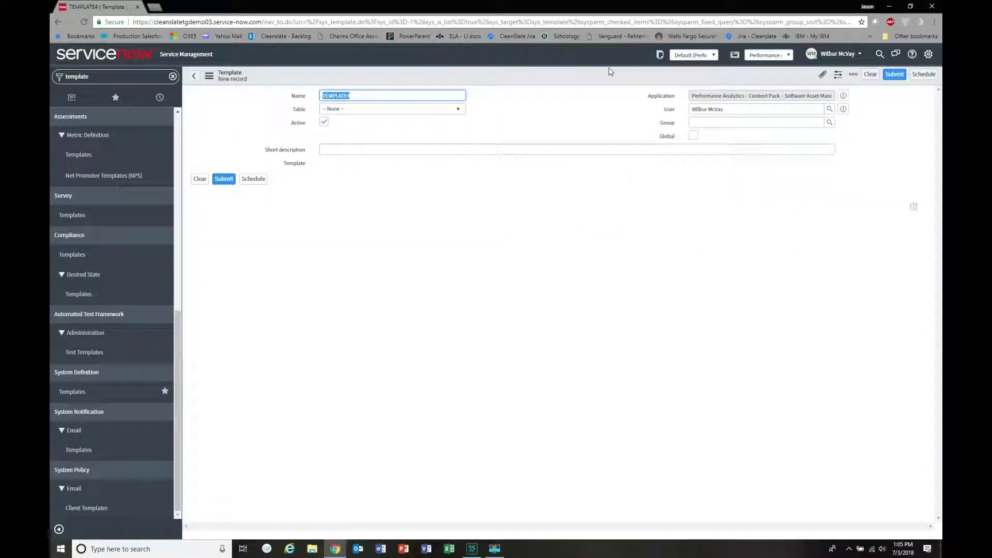
{"action": "left_click", "coordinate": [790, 55]}
{"action": "left_click", "coordinate": [612, 65]}
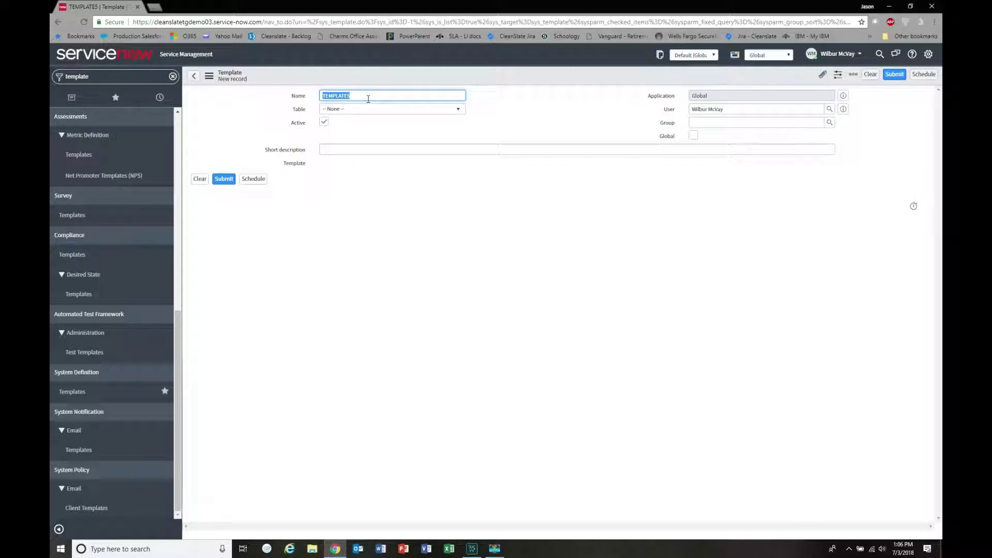
Step: Name the new template "Do quarterly review of ILMT maintenance"
{"action": "type", "text": "Do tp"}
{"action": "type", "text": "rter"}
{"action": "type", "text": "ly review o"}
{"action": "type", "text": "f IL"}
{"action": "type", "text": "MT maintenance"}
Step: Replace "quarterly" with "monthly" in the template's name
{"action": "left_click", "coordinate": [333, 96]}
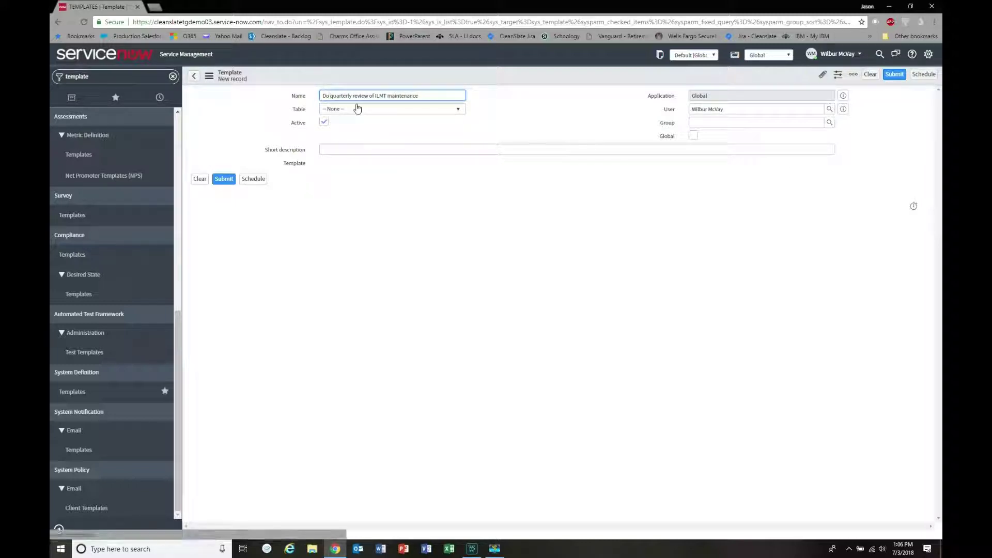
{"action": "type", "text": "m"}
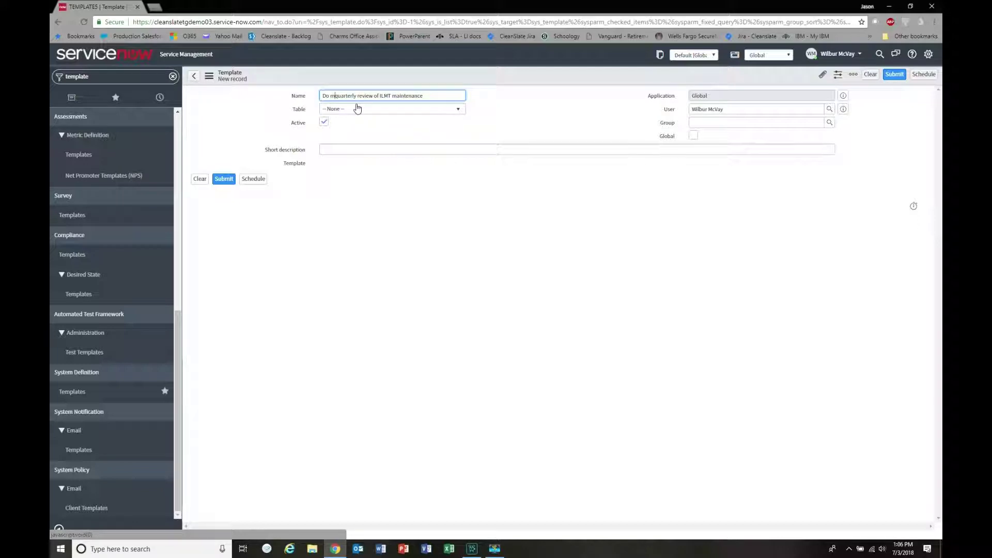
{"action": "key", "text": "Delete"}
{"action": "key", "text": "Delete"}
{"action": "key", "text": "Delete"}
{"action": "key", "text": "Delete"}
{"action": "key", "text": "Delete"}
{"action": "key", "text": "Delete"}
{"action": "key", "text": "Delete"}
{"action": "type", "text": "onthly"}
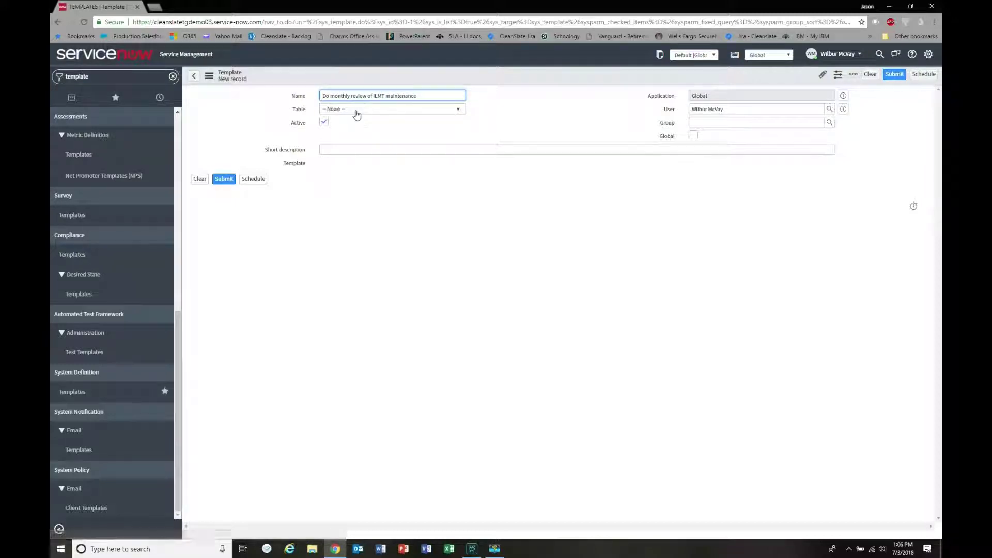
Step: Set the template's table to Change Request [change_request]
{"action": "left_click", "coordinate": [427, 111]}
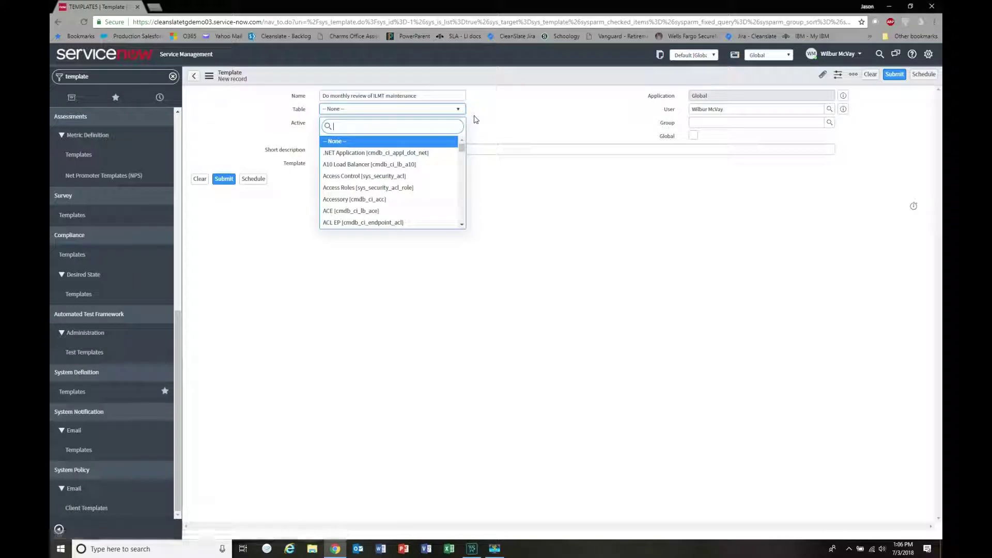
{"action": "type", "text": "chan ge"}
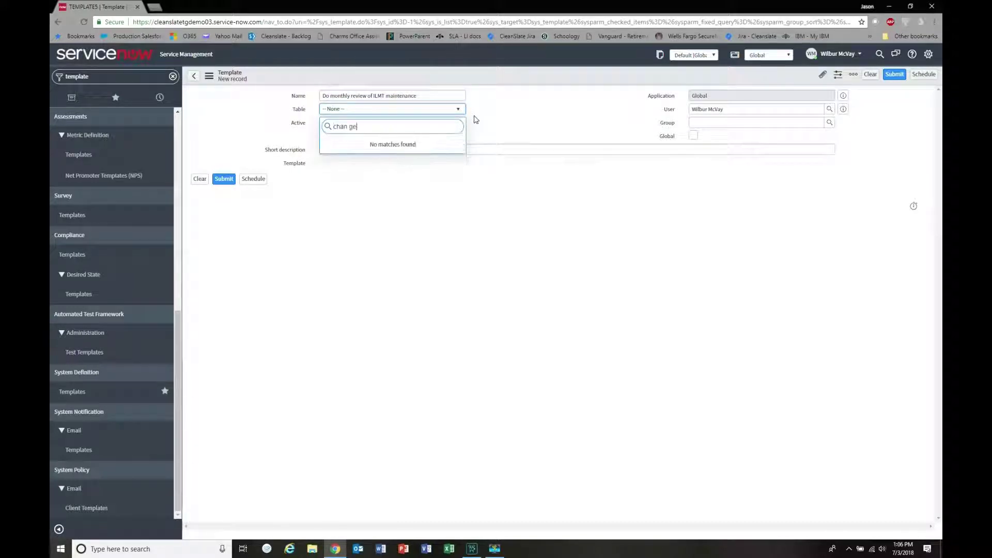
{"action": "key", "text": "BackSpace"}
{"action": "key", "text": "BackSpace"}
{"action": "key", "text": "BackSpace"}
{"action": "type", "text": "ge"}
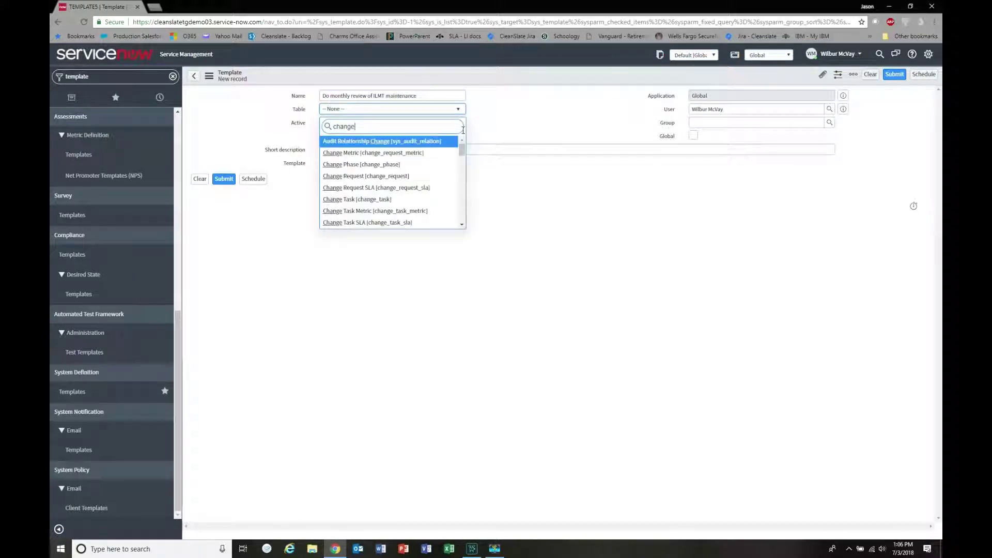
{"action": "left_click", "coordinate": [389, 177]}
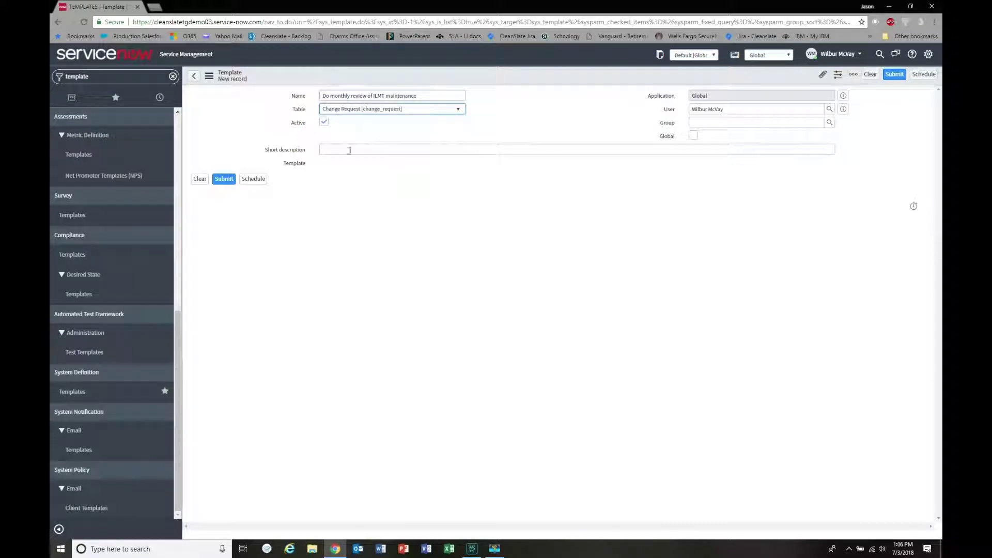
Step: Copy the template's full name into its own short description
{"action": "left_click_drag", "start_coordinate": [423, 98], "coordinate": [335, 97]}
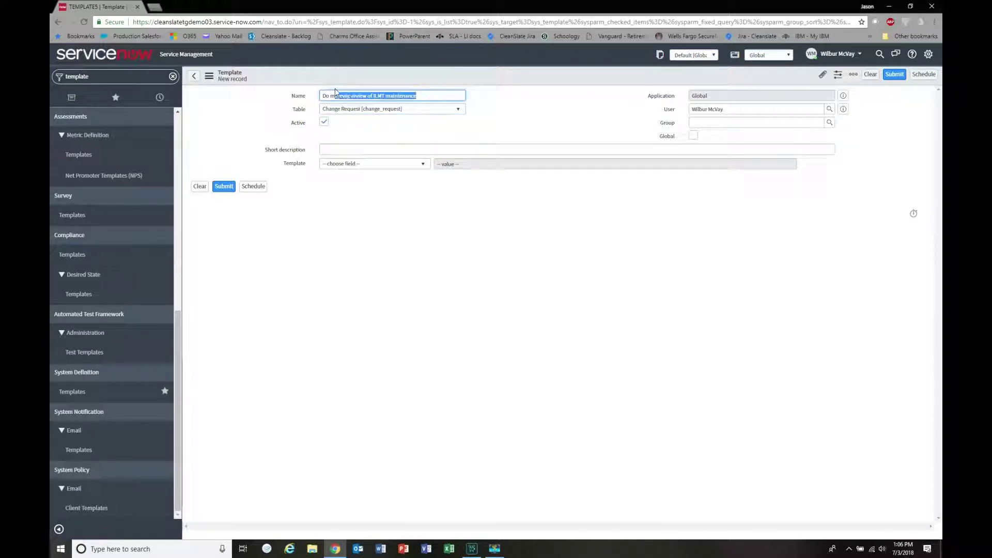
{"action": "left_click", "coordinate": [423, 98]}
{"action": "left_click_drag", "start_coordinate": [422, 99], "coordinate": [317, 94]}
{"action": "key", "text": "ctrl+c"}
{"action": "left_click", "coordinate": [337, 149]}
{"action": "key", "text": "ctrl+v"}
Step: Add the Description field to the template values and fill it with "Do monthly review of ILMT maintenance"
{"action": "left_click", "coordinate": [421, 165]}
{"action": "scroll", "coordinate": [377, 221], "scroll_direction": "down", "scroll_amount": 8}
{"action": "scroll", "coordinate": [365, 275], "scroll_direction": "down", "scroll_amount": 10}
{"action": "scroll", "coordinate": [364, 268], "scroll_direction": "down", "scroll_amount": 6}
{"action": "scroll", "coordinate": [356, 245], "scroll_direction": "up", "scroll_amount": 6}
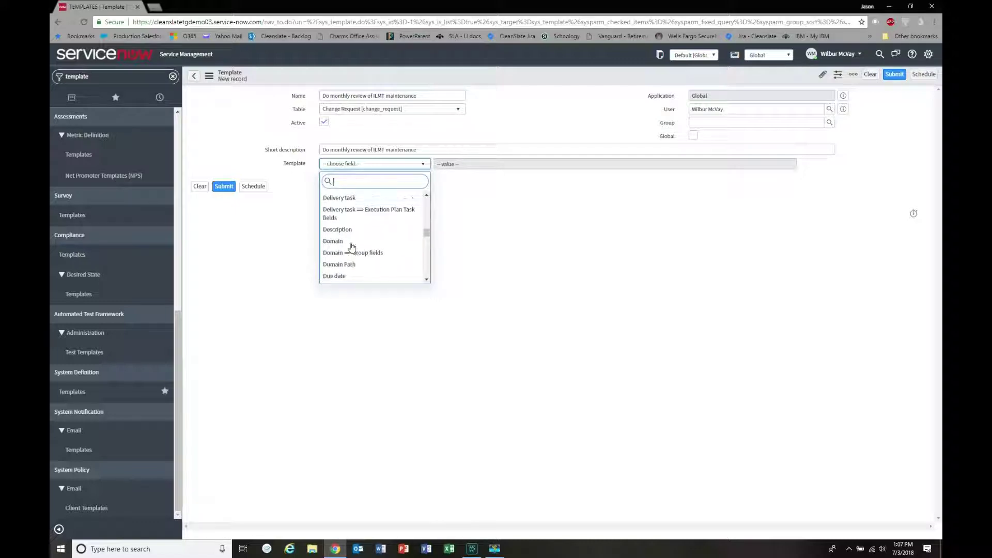
{"action": "left_click", "coordinate": [340, 229]}
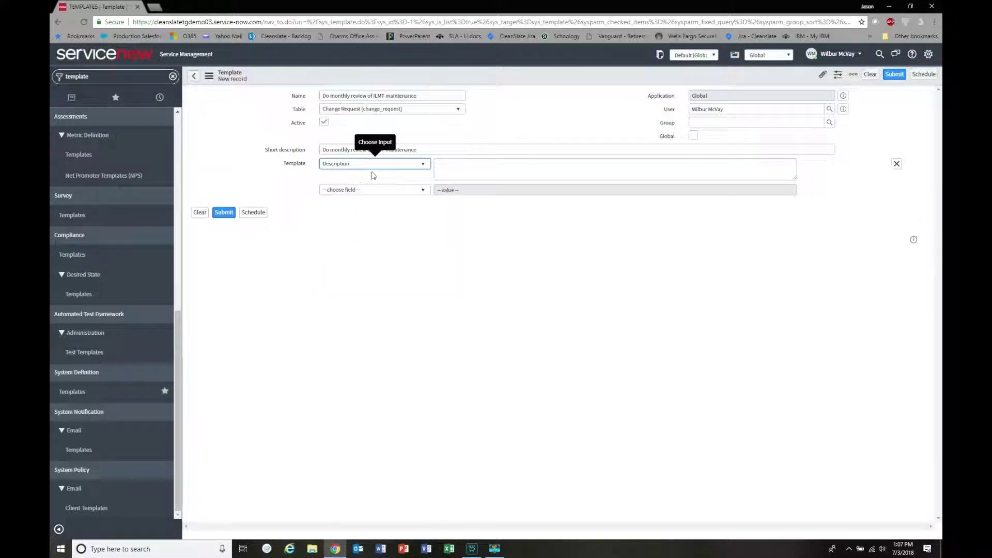
{"action": "left_click", "coordinate": [458, 164]}
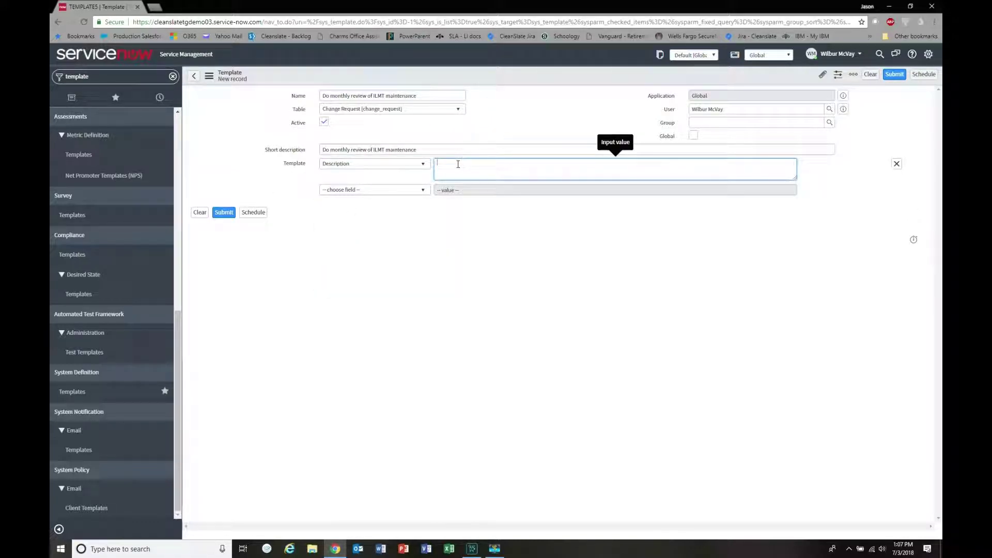
{"action": "key", "text": "ctrl+v"}
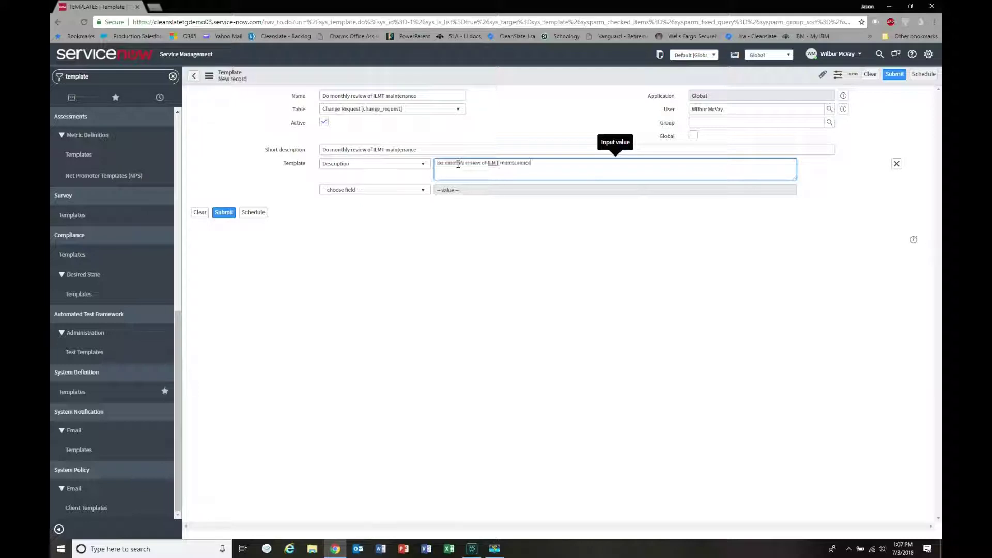
Step: Add the Short description field to the template values with the text "Do monthly review of ILMT maintenance"
{"action": "left_click", "coordinate": [423, 190]}
{"action": "scroll", "coordinate": [345, 288], "scroll_direction": "down", "scroll_amount": 10}
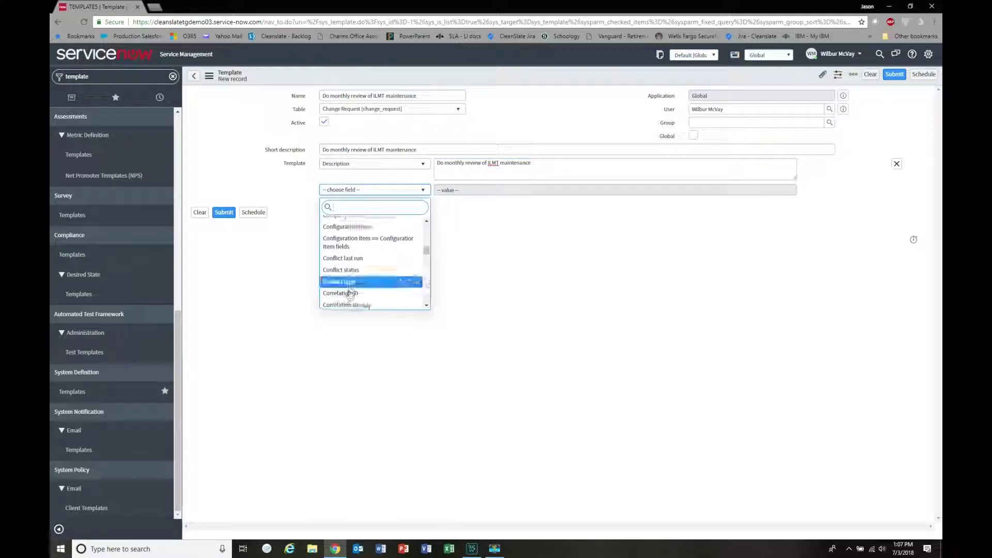
{"action": "scroll", "coordinate": [351, 289], "scroll_direction": "down", "scroll_amount": 15}
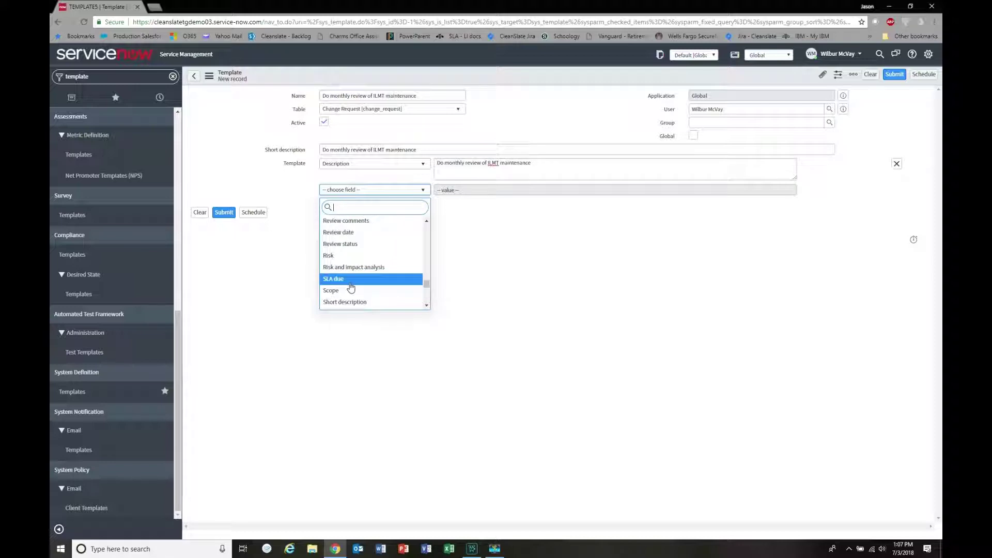
{"action": "scroll", "coordinate": [346, 274], "scroll_direction": "up", "scroll_amount": 4}
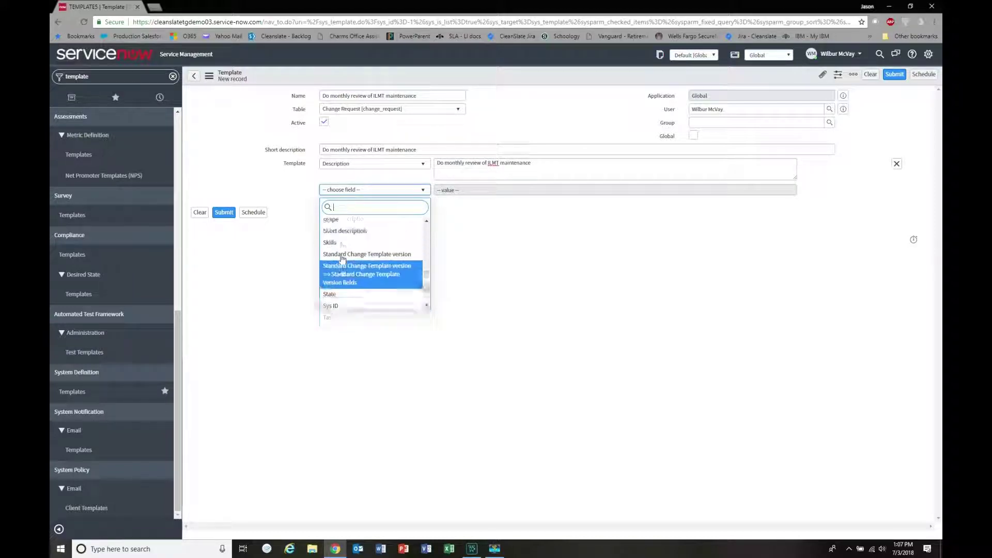
{"action": "left_click", "coordinate": [342, 257]}
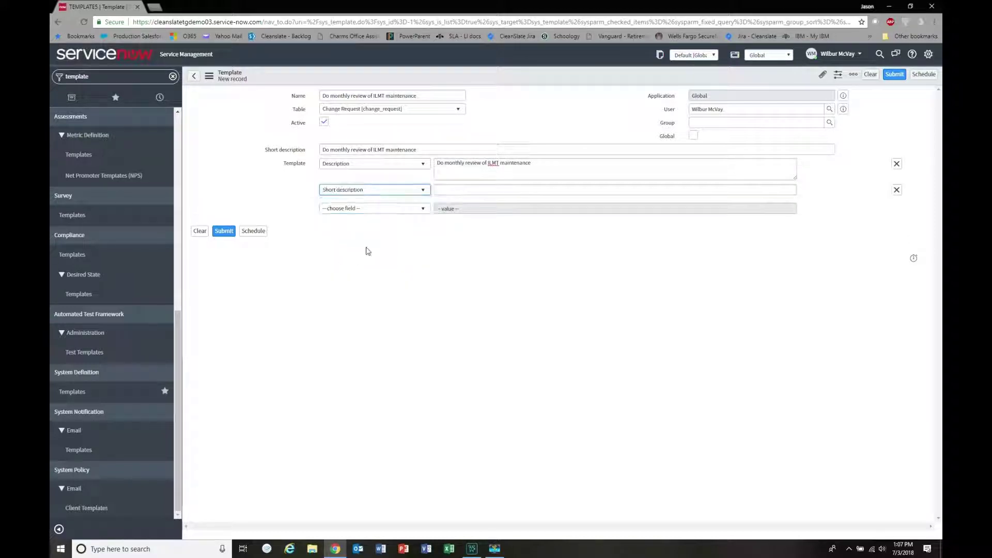
{"action": "left_click", "coordinate": [451, 189]}
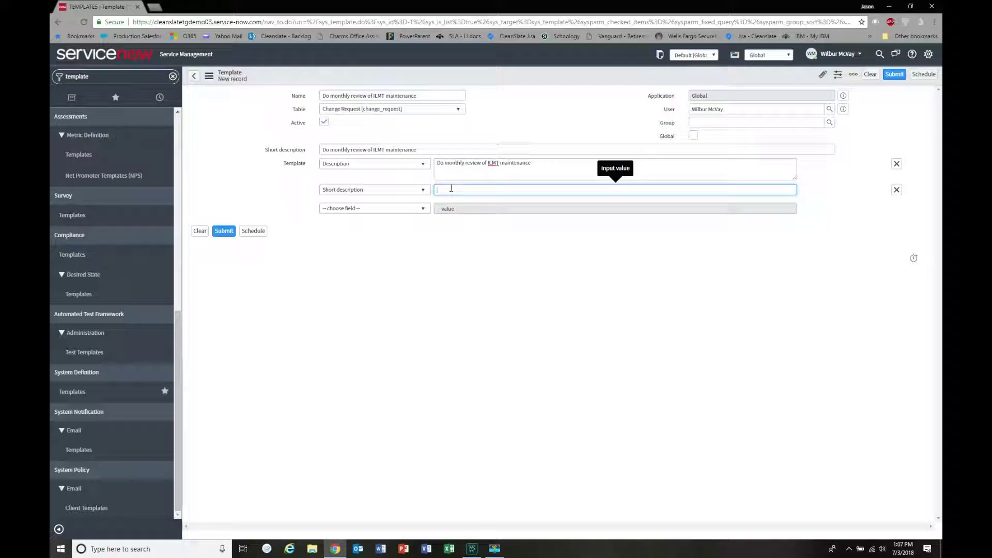
{"action": "key", "text": "ctrl+v"}
Step: Add the Assignment group field to the template values and set it to Software
{"action": "left_click", "coordinate": [401, 209]}
{"action": "scroll", "coordinate": [383, 284], "scroll_direction": "down", "scroll_amount": 3}
{"action": "scroll", "coordinate": [381, 283], "scroll_direction": "up", "scroll_amount": 2}
{"action": "left_click", "coordinate": [362, 276]}
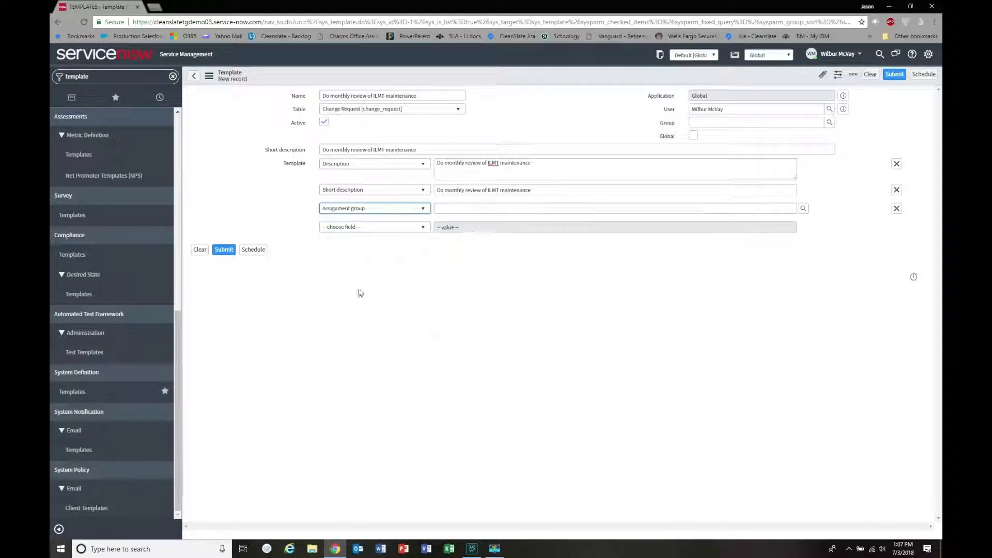
{"action": "left_click", "coordinate": [454, 209]}
{"action": "type", "text": "s"}
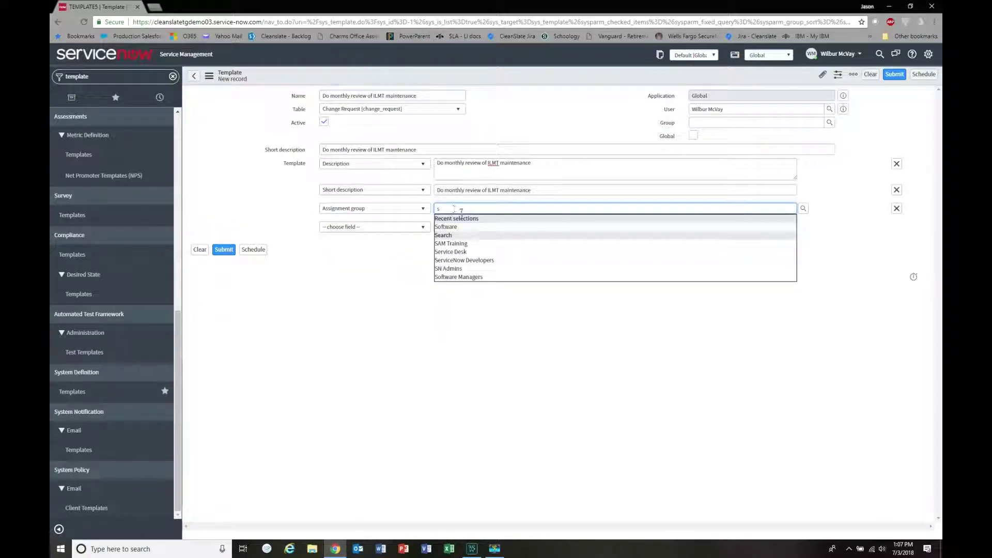
{"action": "left_click", "coordinate": [455, 226]}
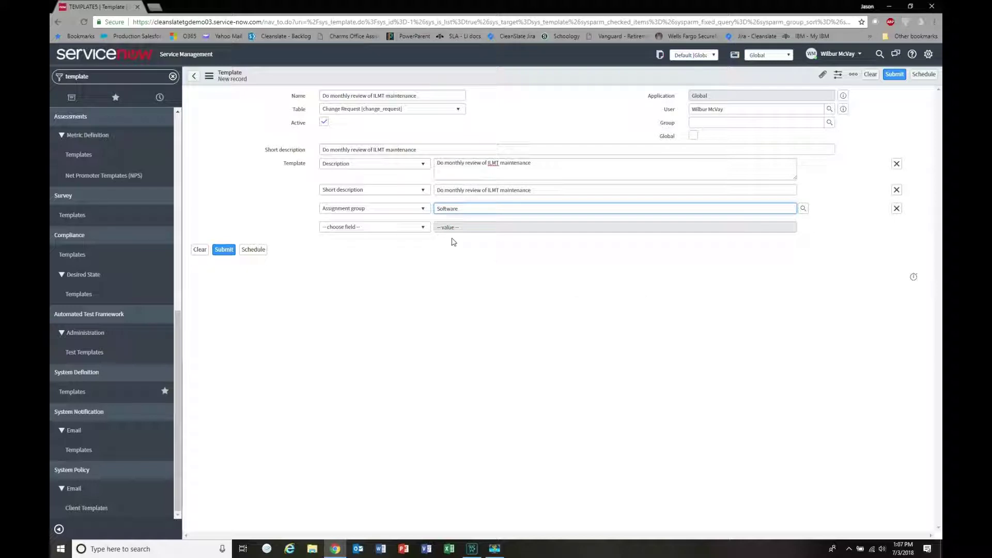
Step: Add the Category field to the template values, set it to Software, and save the template record
{"action": "left_click", "coordinate": [421, 227]}
{"action": "scroll", "coordinate": [376, 290], "scroll_direction": "down", "scroll_amount": 3}
{"action": "scroll", "coordinate": [376, 302], "scroll_direction": "down", "scroll_amount": 3}
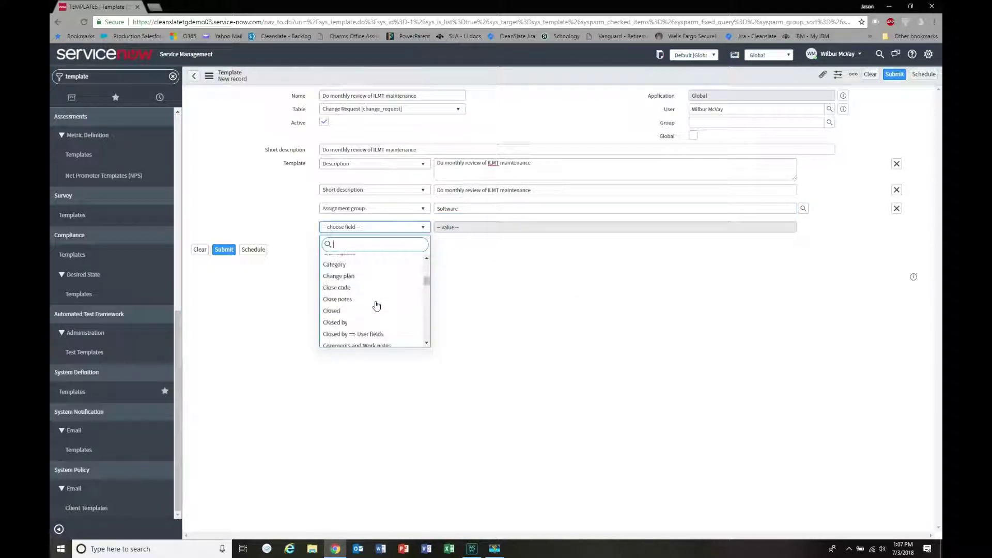
{"action": "left_click", "coordinate": [335, 264]}
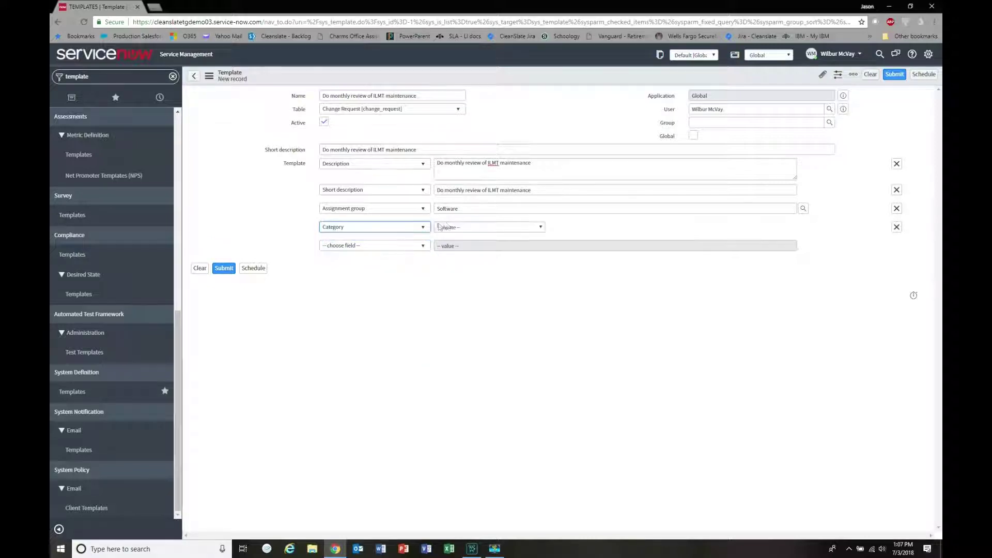
{"action": "left_click", "coordinate": [449, 227]}
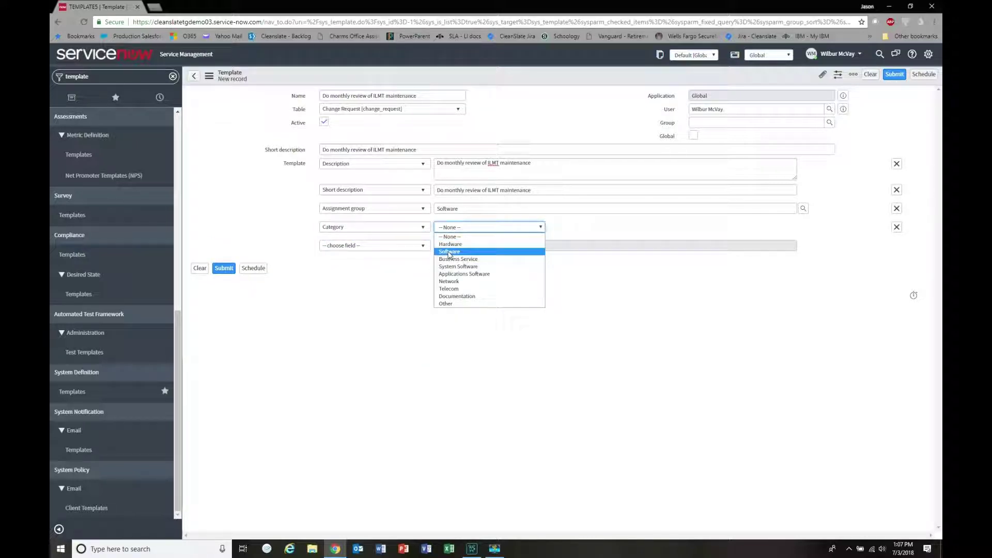
{"action": "left_click", "coordinate": [449, 253]}
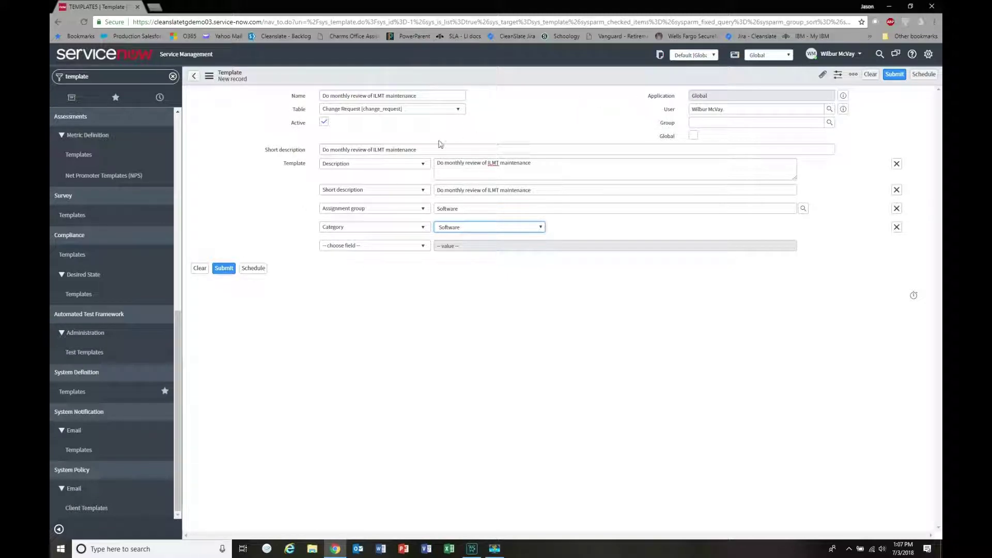
{"action": "right_click", "coordinate": [491, 76]}
{"action": "left_click", "coordinate": [511, 84]}
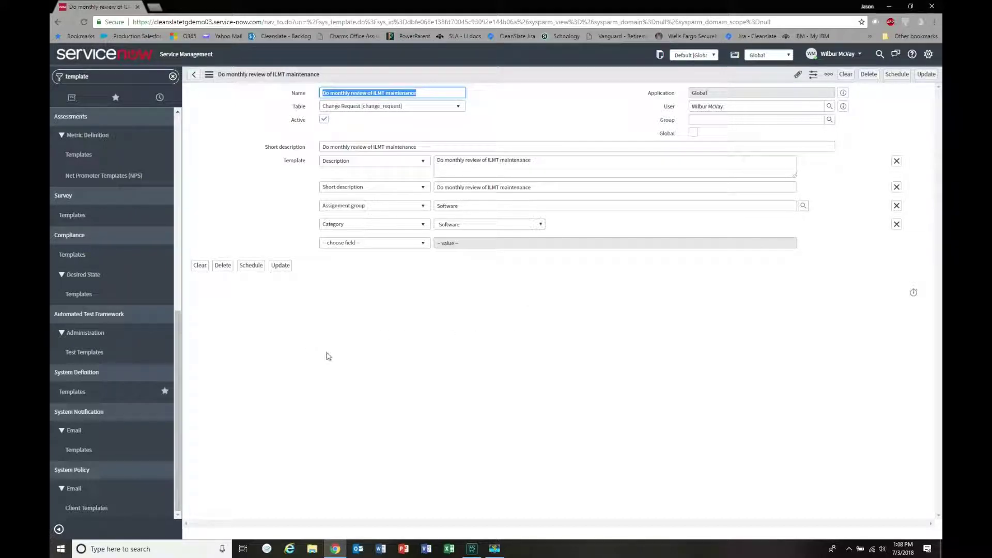
Step: Schedule the saved template to generate its change request monthly at hour 7 and submit the schedule
{"action": "left_click", "coordinate": [250, 269]}
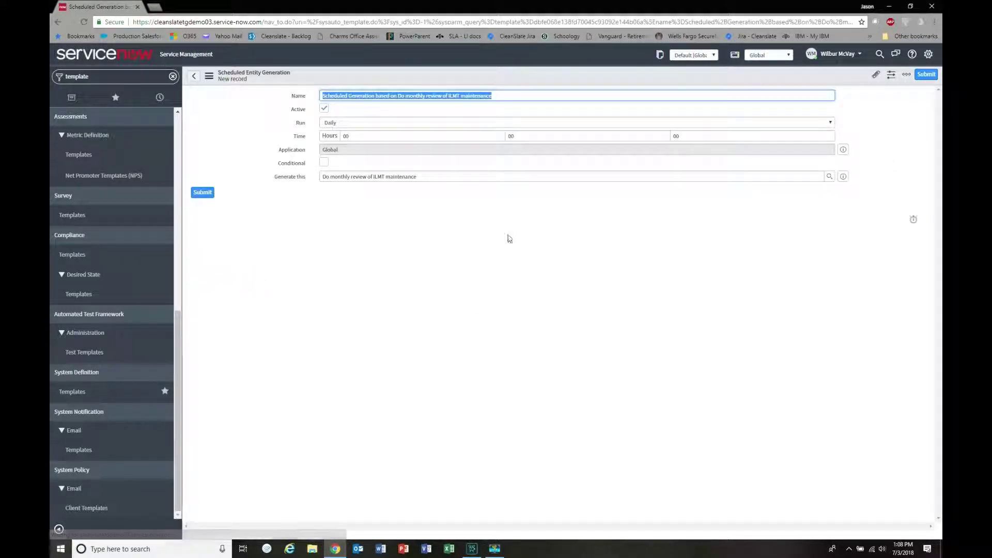
{"action": "left_click", "coordinate": [341, 126]}
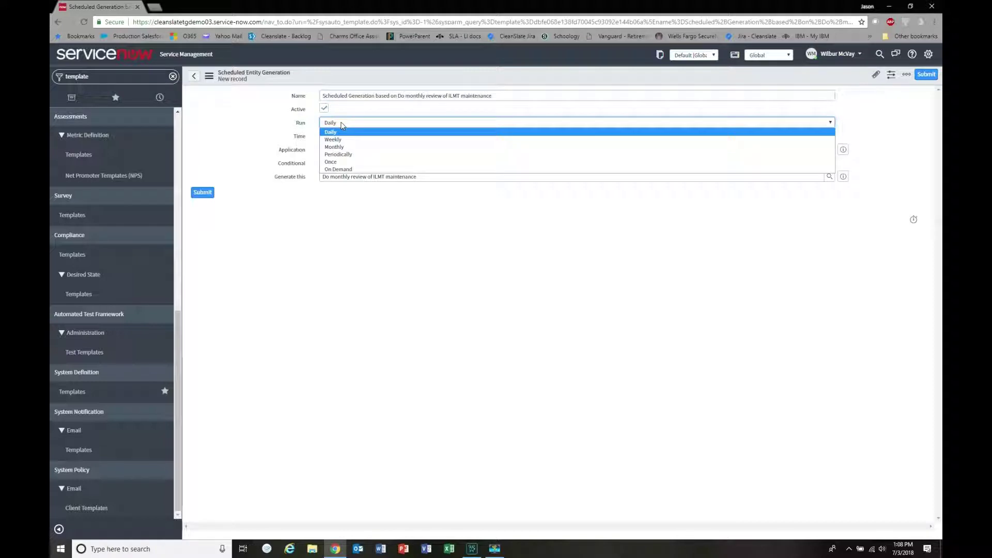
{"action": "left_click", "coordinate": [341, 145]}
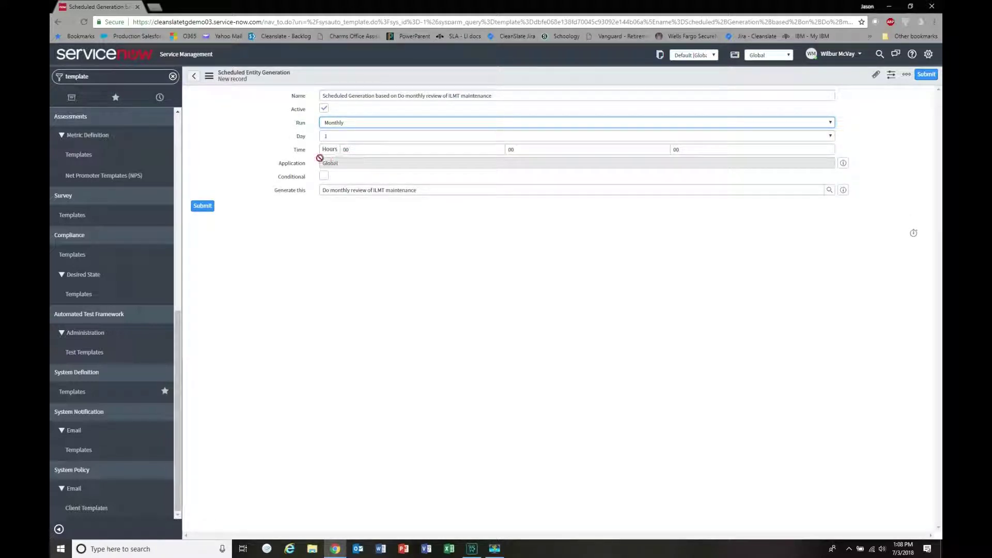
{"action": "left_click", "coordinate": [366, 151]}
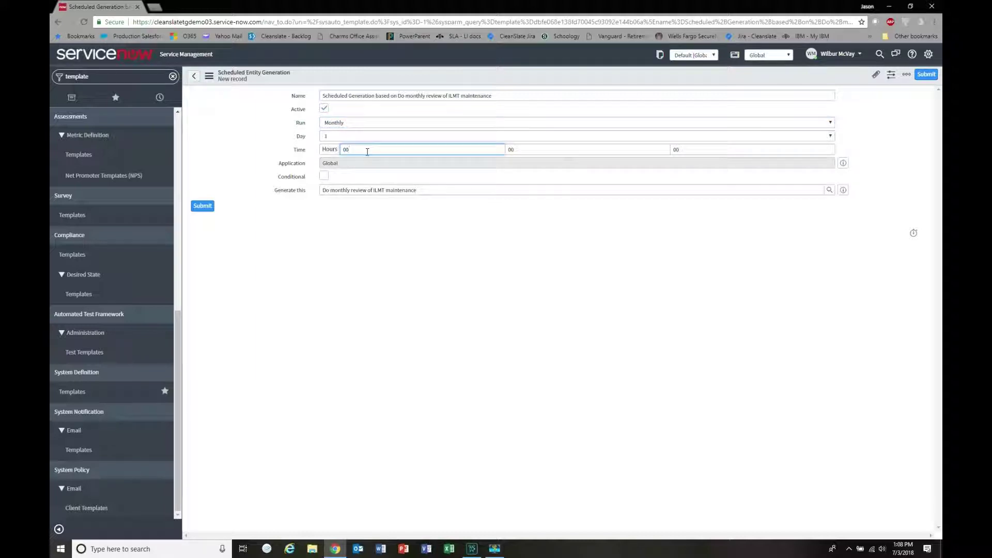
{"action": "type", "text": "7"}
{"action": "left_click", "coordinate": [203, 206]}
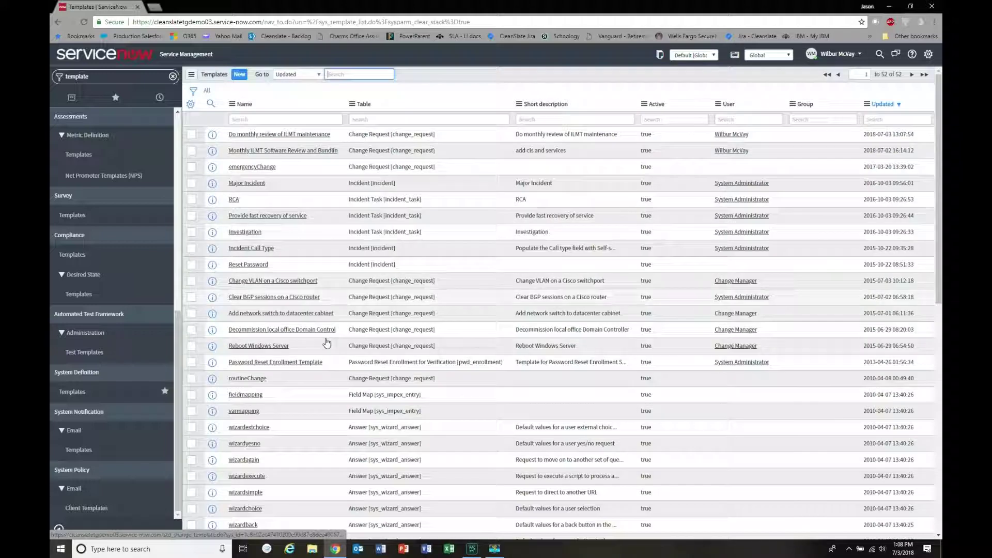
Step: Open the scheduled entity generation based on the ILMT maintenance template from the sysauto_template favorite and execute it immediately
{"action": "left_click", "coordinate": [286, 136]}
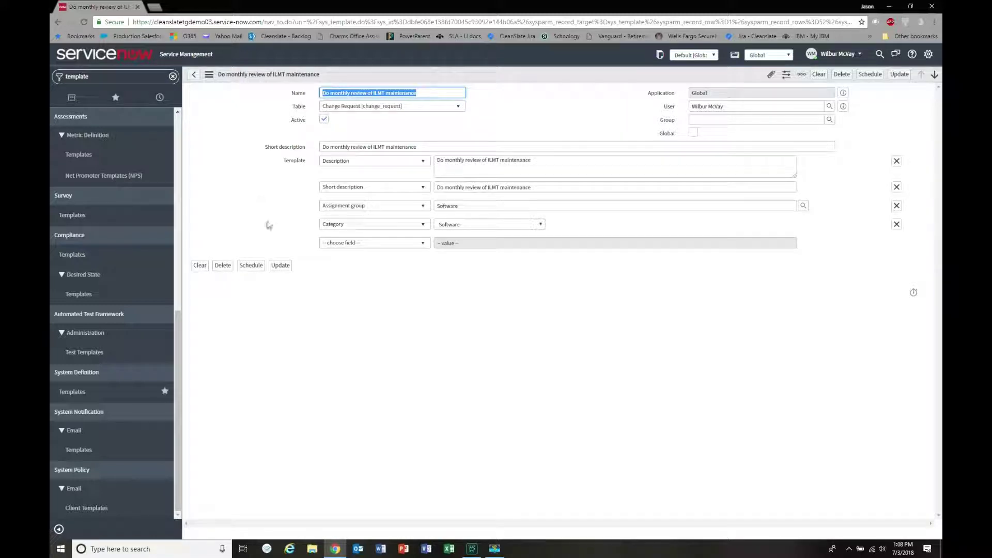
{"action": "left_click", "coordinate": [124, 98]}
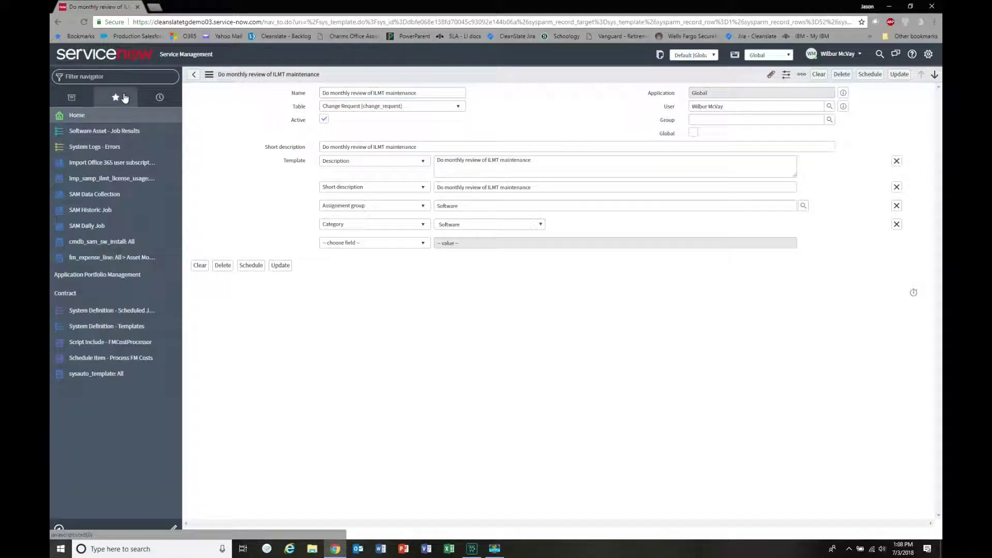
{"action": "left_click", "coordinate": [94, 372]}
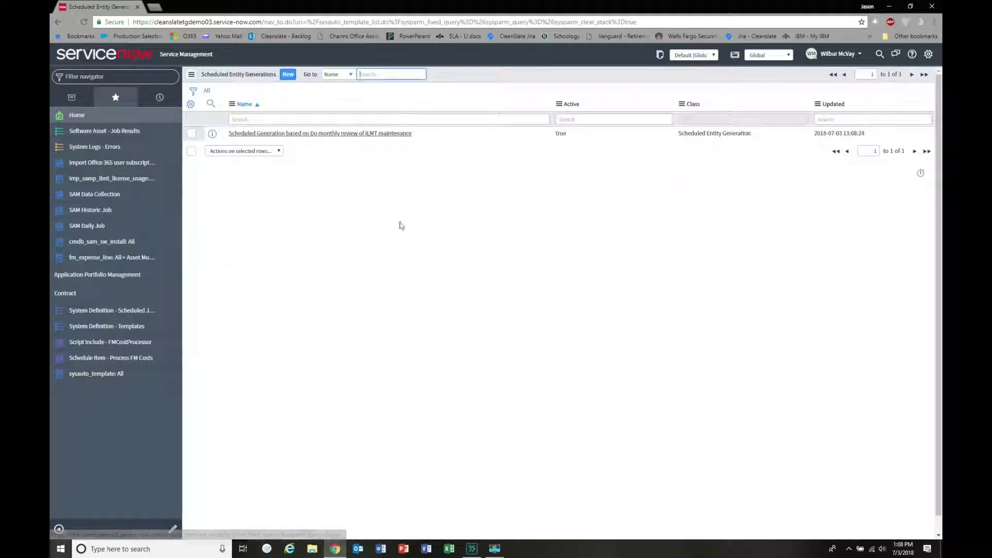
{"action": "left_click", "coordinate": [321, 133]}
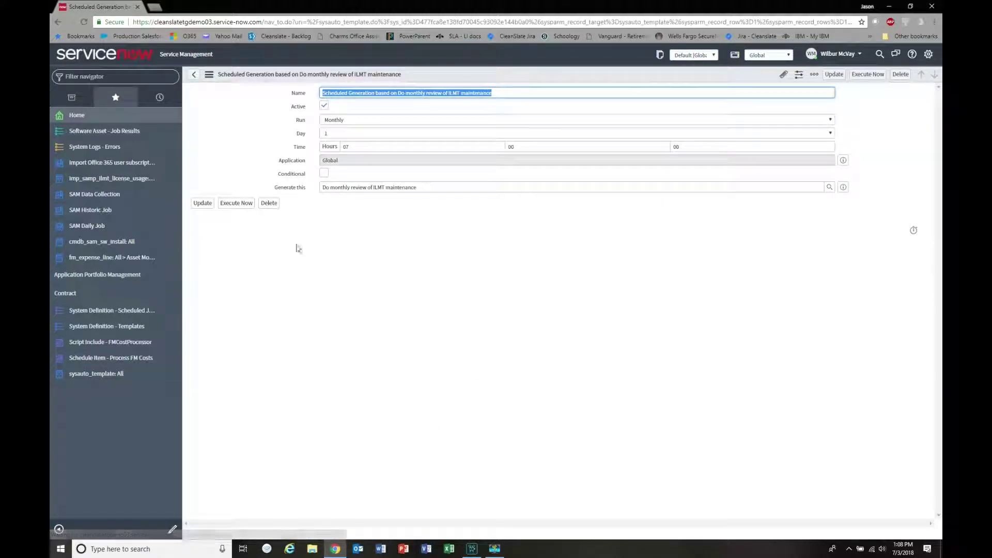
{"action": "left_click", "coordinate": [233, 204]}
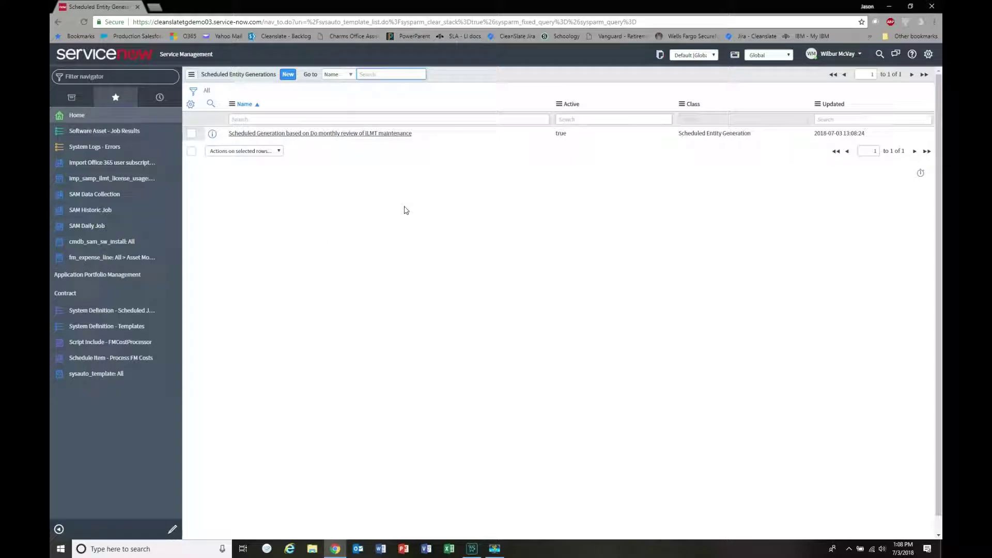
Step: Open the Standard change request "Do monthly review of ILMT maintenance" from the Change Requests list
{"action": "left_click", "coordinate": [72, 97]}
{"action": "left_click", "coordinate": [75, 138]}
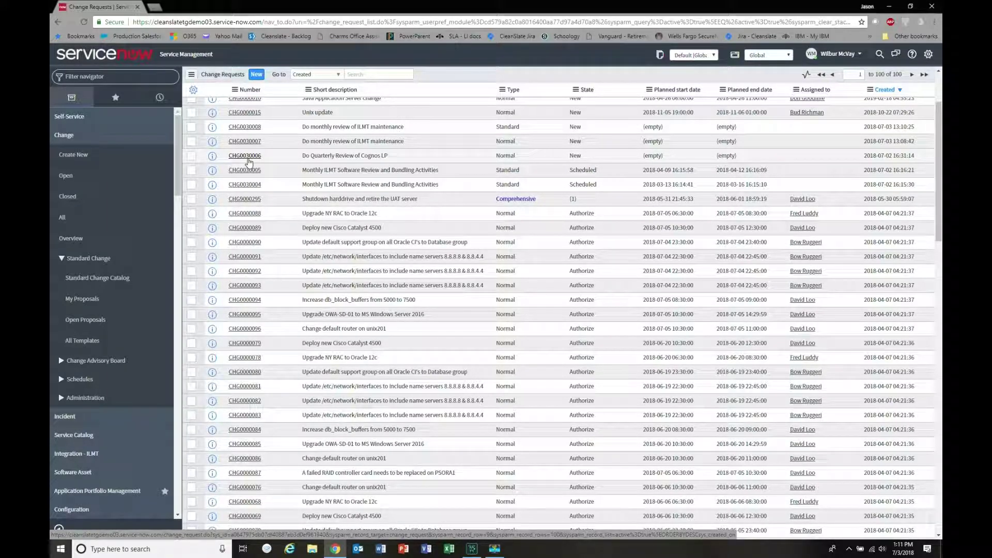
{"action": "left_click", "coordinate": [240, 131]}
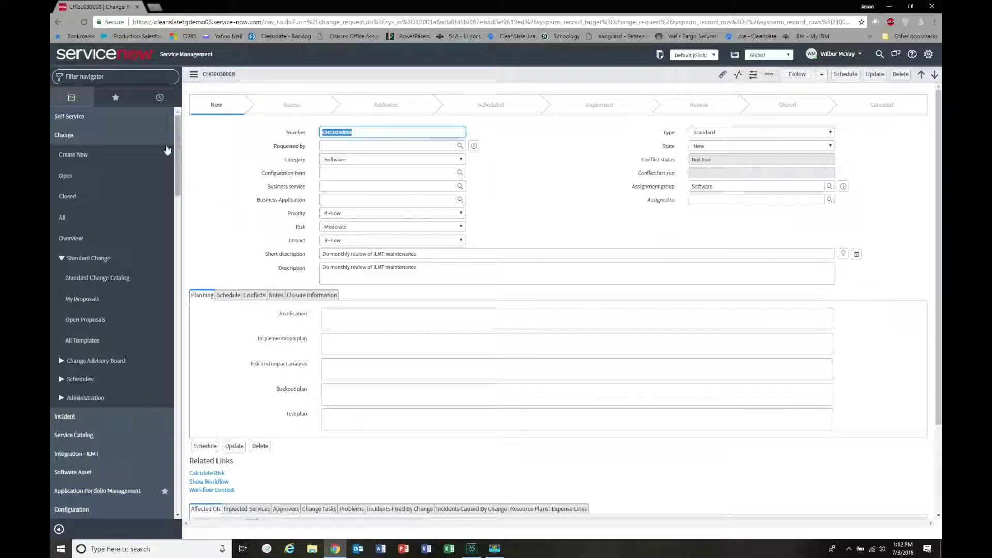
Step: Open the Software Asset publisher overview dashboard and show its Service Owner view
{"action": "left_click", "coordinate": [71, 139]}
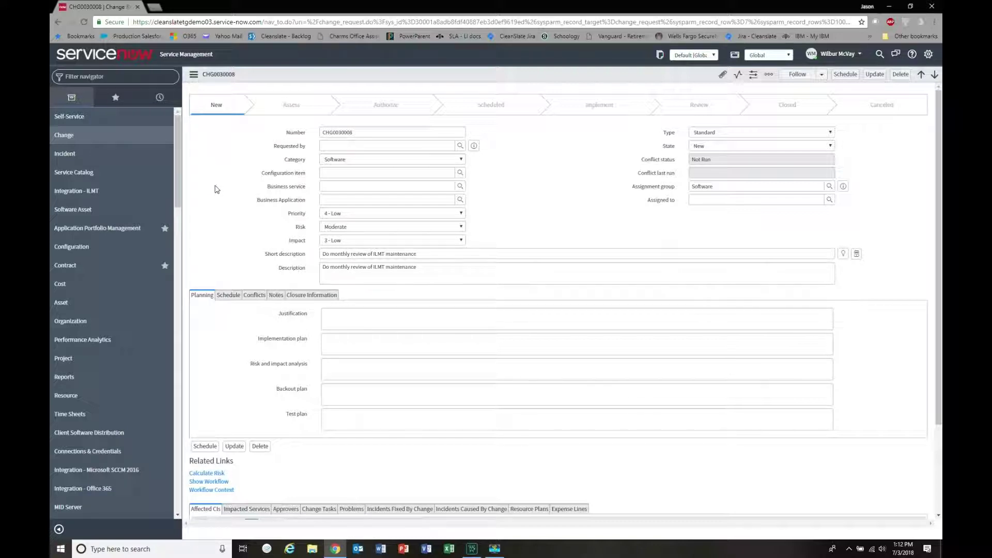
{"action": "left_click", "coordinate": [147, 209]}
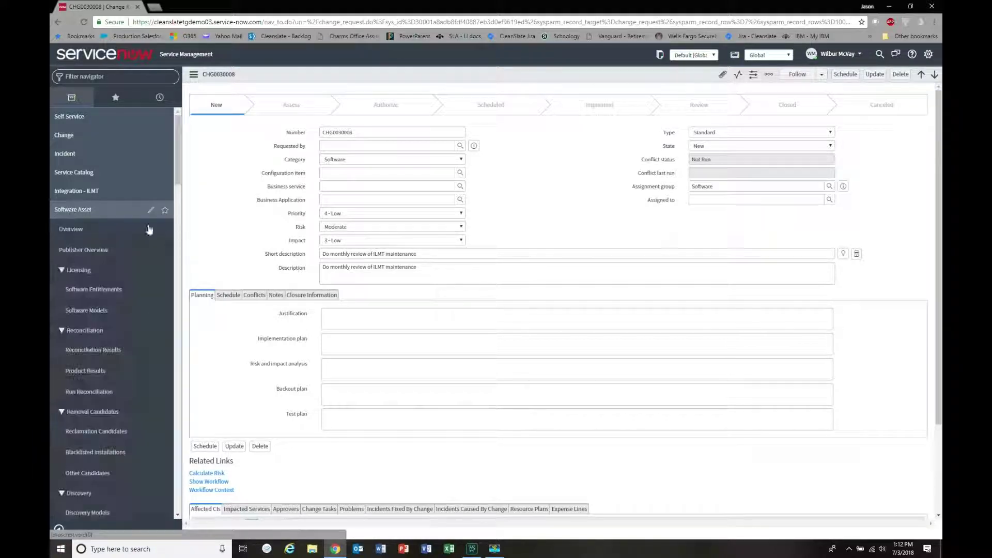
{"action": "left_click", "coordinate": [90, 250]}
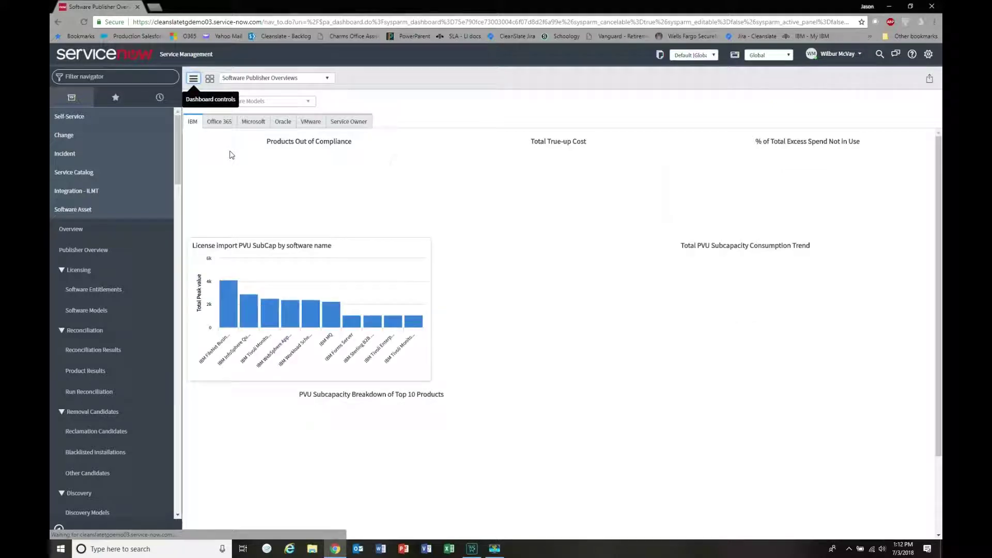
{"action": "left_click", "coordinate": [349, 122]}
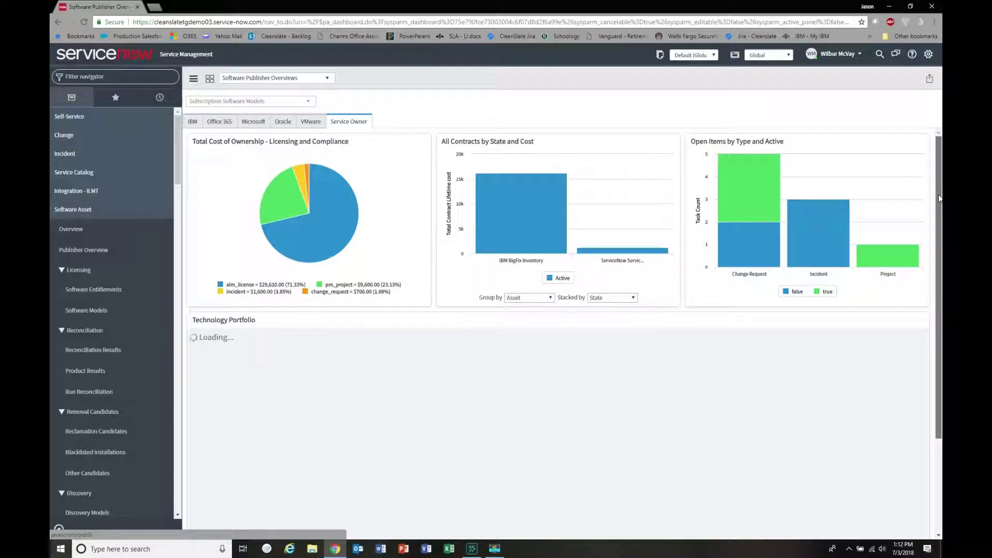
Step: Examine the license, incident and project shares in the Total Cost of Ownership - Licensing and Compliance chart
{"action": "left_click_drag", "start_coordinate": [939, 198], "coordinate": [941, 219]}
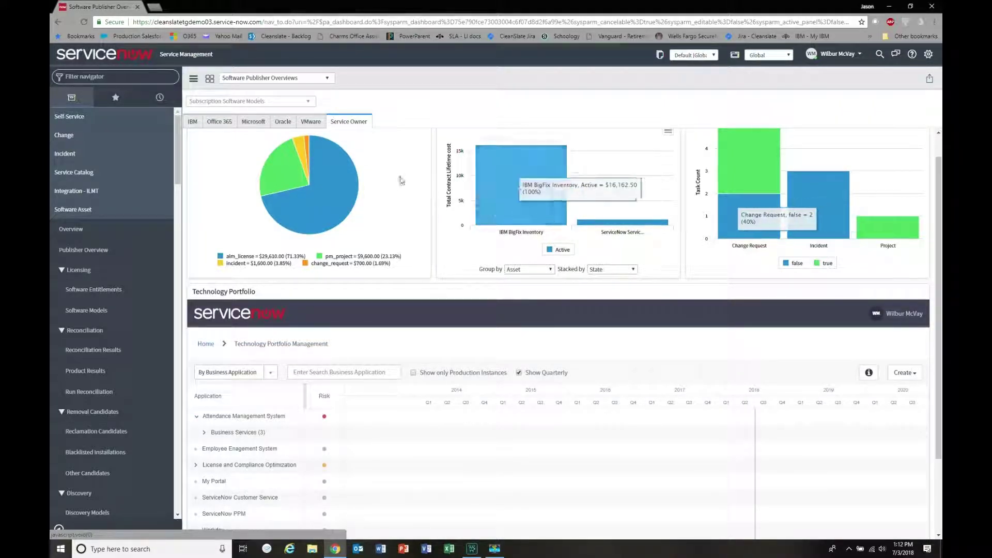
{"action": "scroll", "coordinate": [405, 171], "scroll_direction": "up", "scroll_amount": 1}
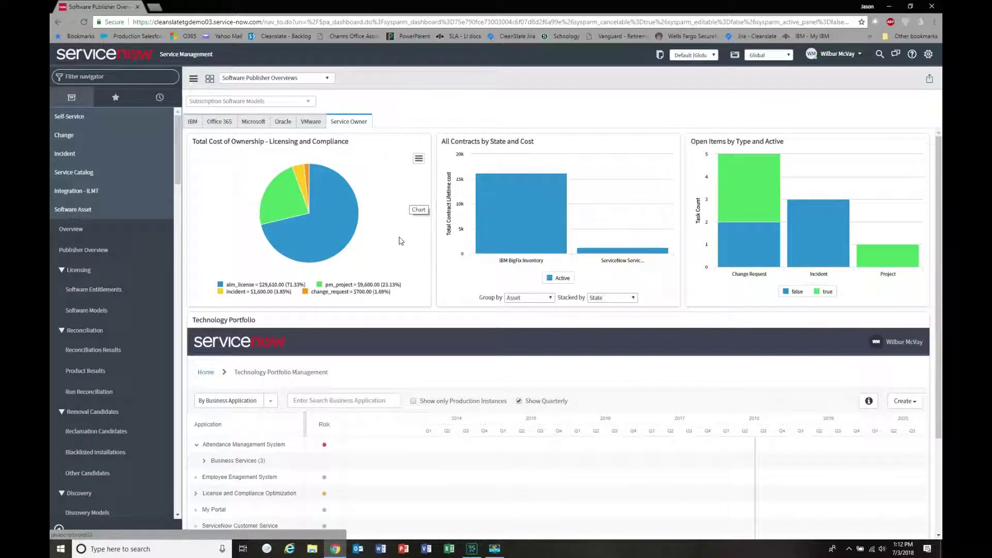
{"action": "mouse_move", "coordinate": [340, 236]}
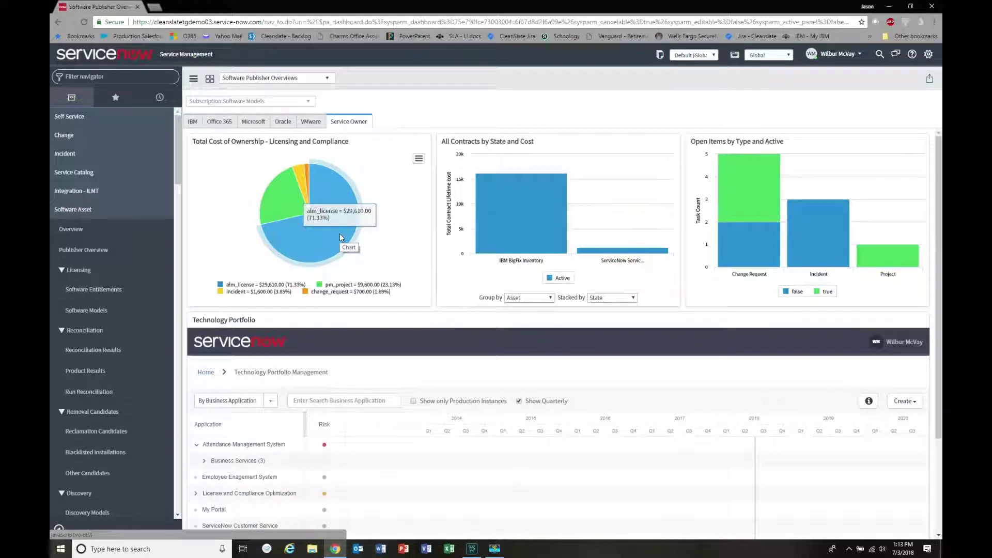
{"action": "mouse_move", "coordinate": [305, 171]}
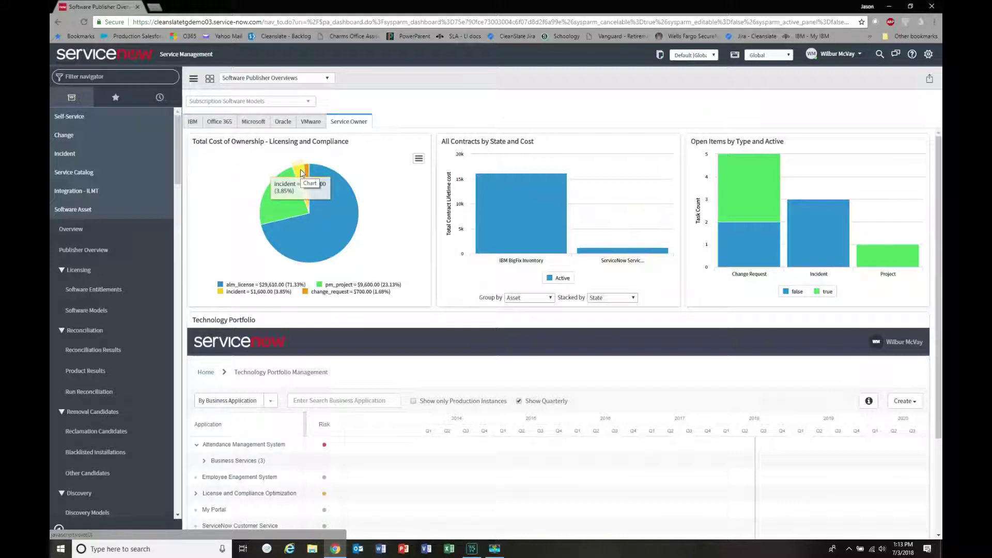
{"action": "mouse_move", "coordinate": [272, 201]}
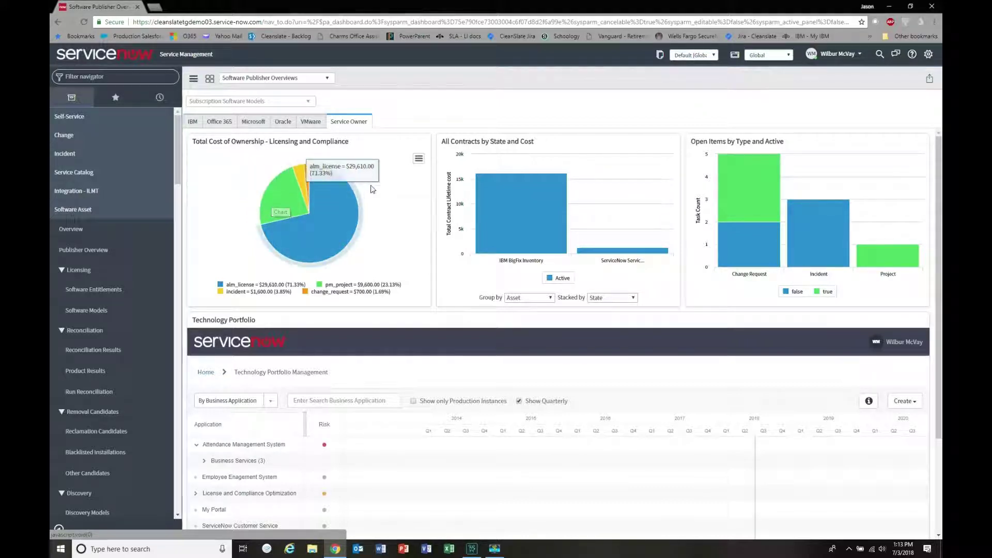
Step: In the Technology Portfolio, expand License and Compliance Optimization down to the software models of BigFix - IBM Licensing Service
{"action": "scroll", "coordinate": [380, 187], "scroll_direction": "down", "scroll_amount": 2}
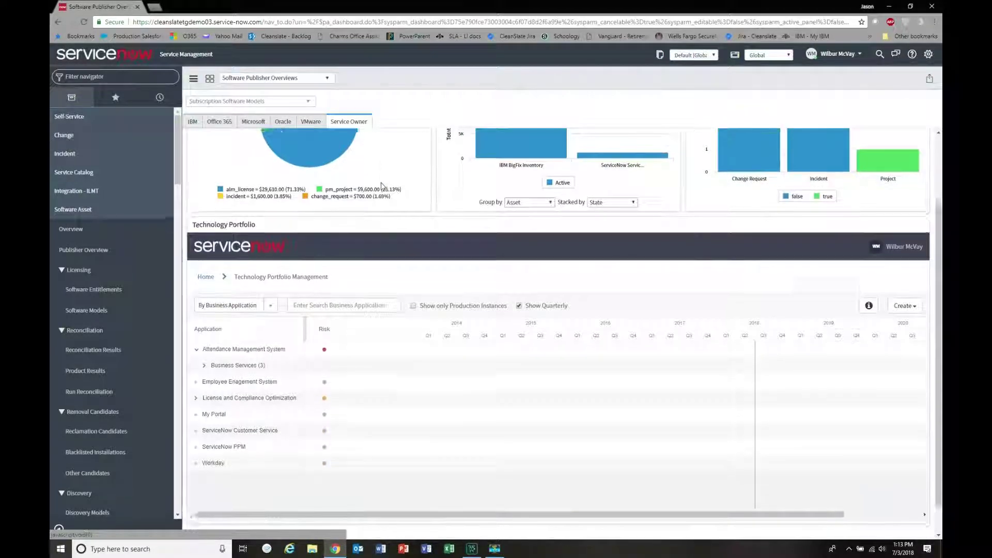
{"action": "scroll", "coordinate": [381, 186], "scroll_direction": "down", "scroll_amount": 1}
{"action": "scroll", "coordinate": [411, 220], "scroll_direction": "up", "scroll_amount": 3}
{"action": "scroll", "coordinate": [522, 345], "scroll_direction": "down", "scroll_amount": 3}
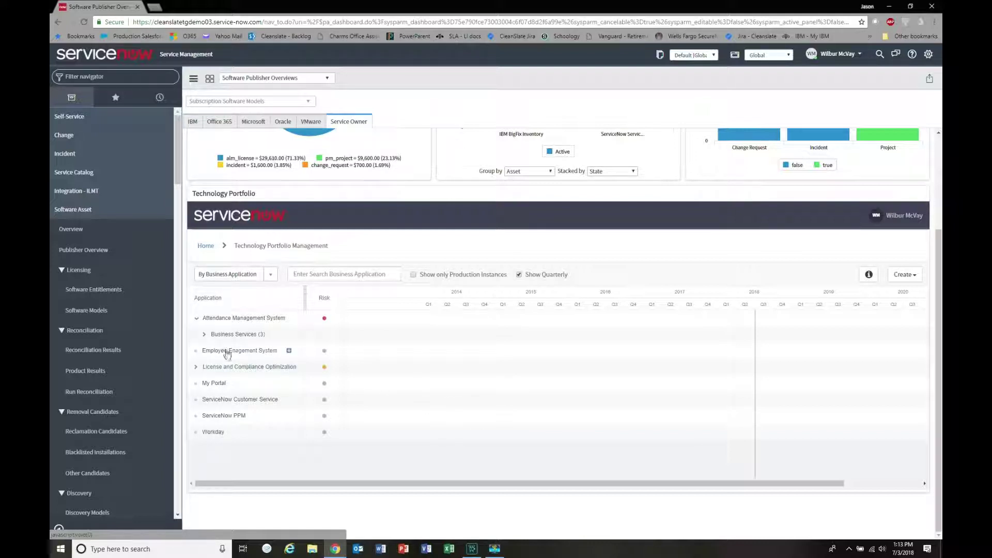
{"action": "left_click", "coordinate": [197, 368]}
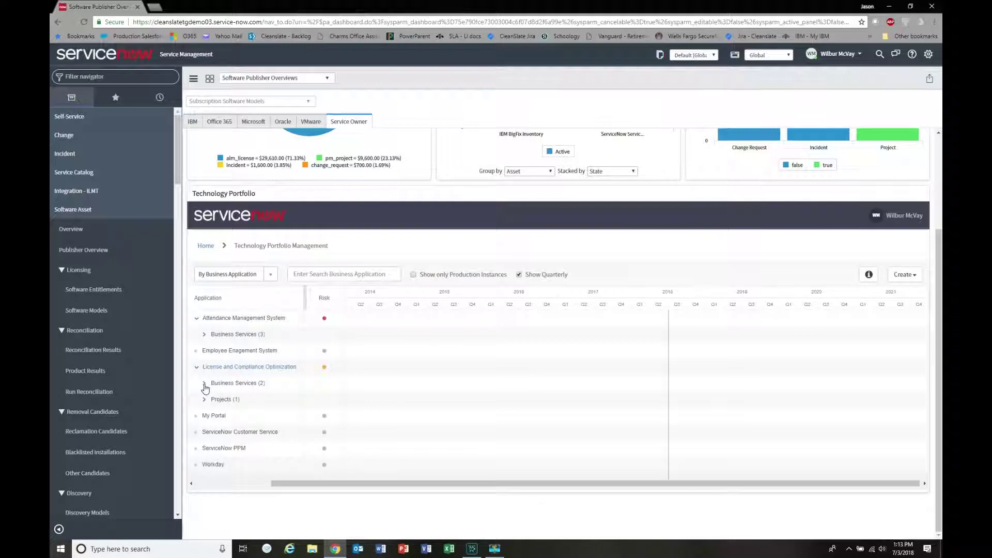
{"action": "left_click", "coordinate": [204, 383]}
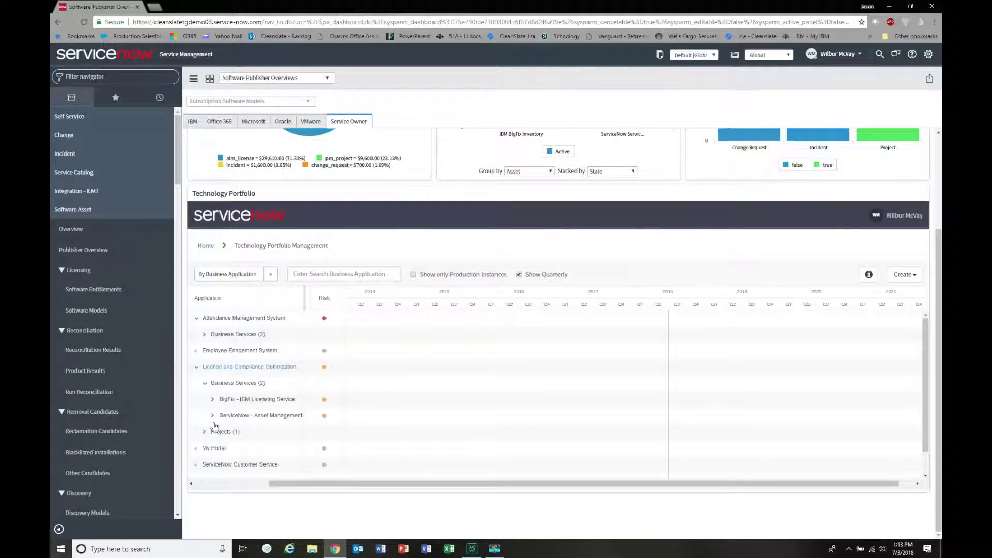
{"action": "left_click", "coordinate": [213, 402]}
{"action": "left_click", "coordinate": [221, 417]}
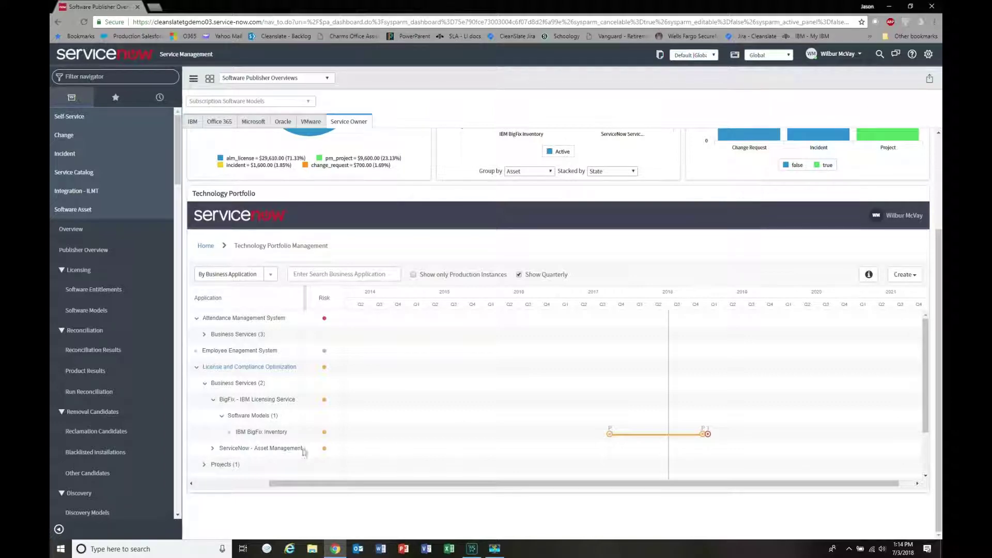
Step: Expand the software models of ServiceNow - Asset Management and the Projects under License and Compliance Optimization to review their timelines
{"action": "left_click", "coordinate": [213, 448]}
{"action": "scroll", "coordinate": [279, 444], "scroll_direction": "down", "scroll_amount": 2}
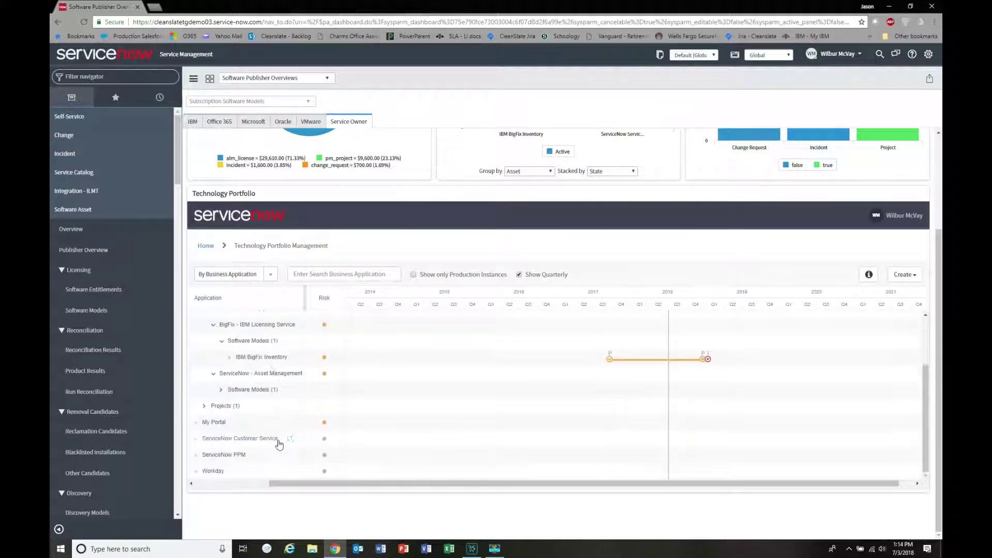
{"action": "left_click", "coordinate": [221, 390]}
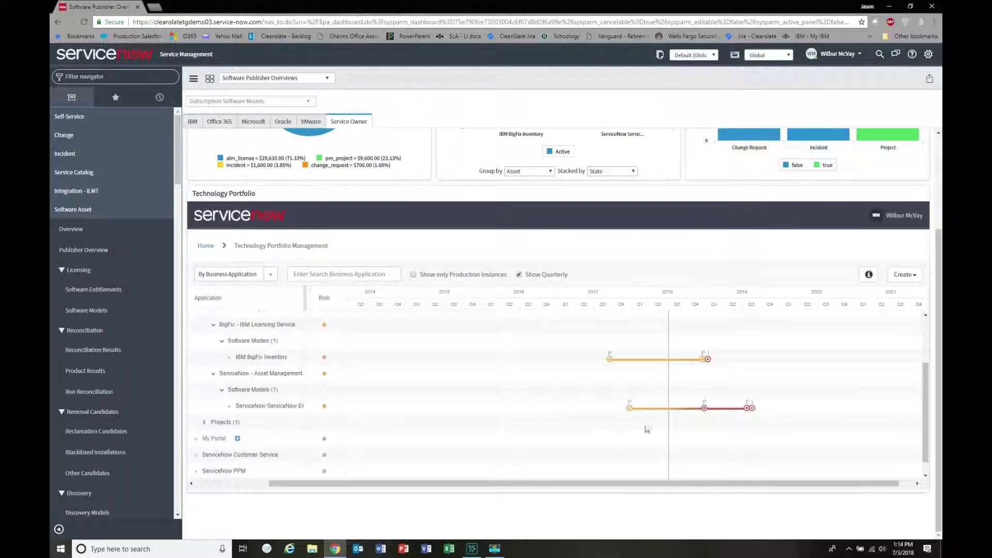
{"action": "left_click", "coordinate": [204, 423]}
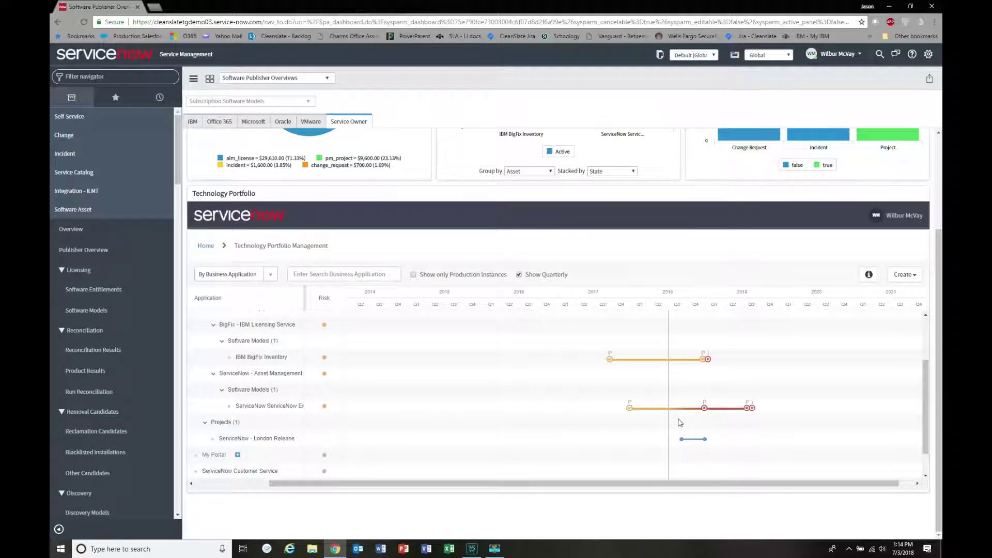
{"action": "scroll", "coordinate": [405, 403], "scroll_direction": "up", "scroll_amount": 5}
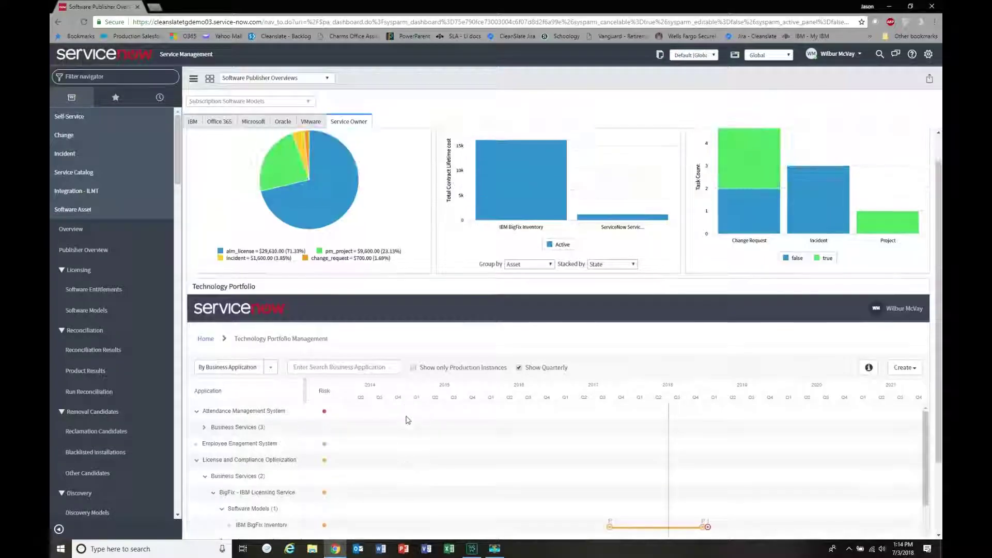
Step: Collapse License and Compliance Optimization in the Technology Portfolio to bring the full list of business applications and their risk ratings into view
{"action": "scroll", "coordinate": [408, 420], "scroll_direction": "up", "scroll_amount": 1}
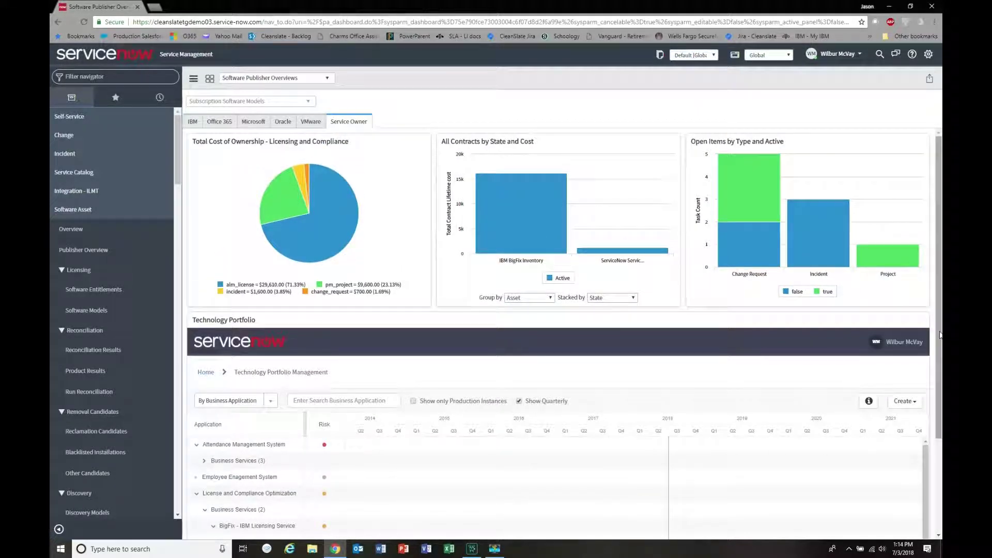
{"action": "scroll", "coordinate": [408, 413], "scroll_direction": "down", "scroll_amount": 2}
{"action": "scroll", "coordinate": [909, 452], "scroll_direction": "down", "scroll_amount": 2}
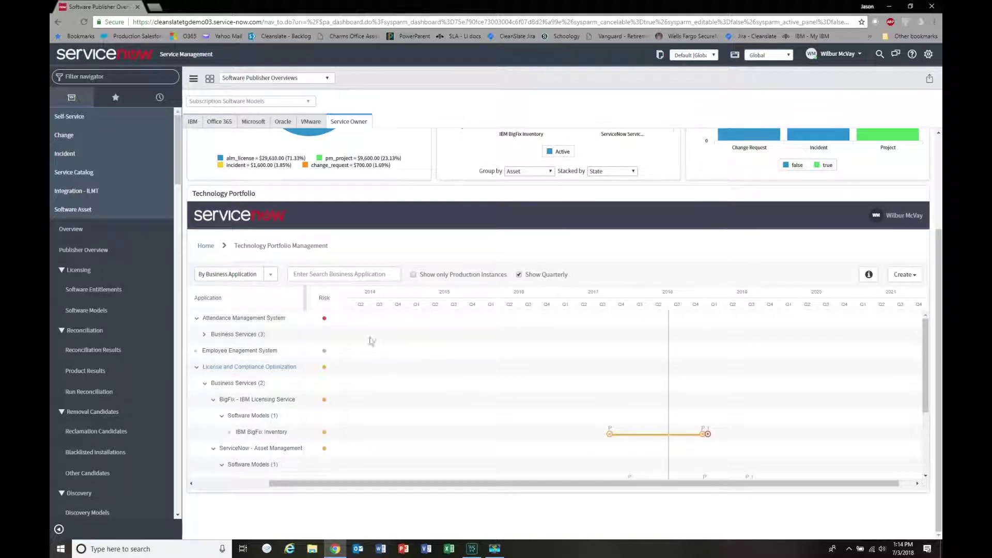
{"action": "mouse_move", "coordinate": [325, 321]}
{"action": "left_click", "coordinate": [197, 369]}
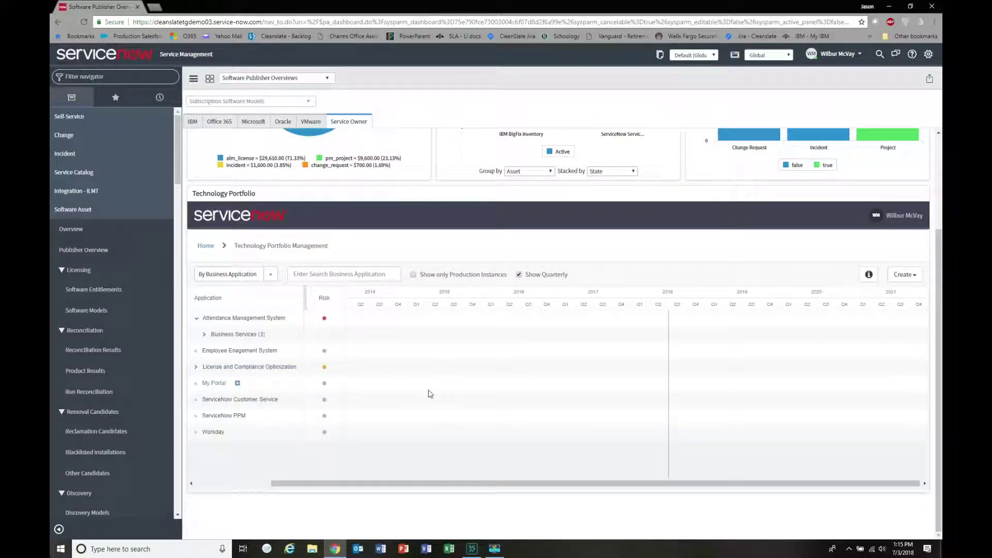
Step: Examine the change request, incident and project counts by active state in the Open Items by Type and Active chart
{"action": "scroll", "coordinate": [755, 255], "scroll_direction": "up", "scroll_amount": 3}
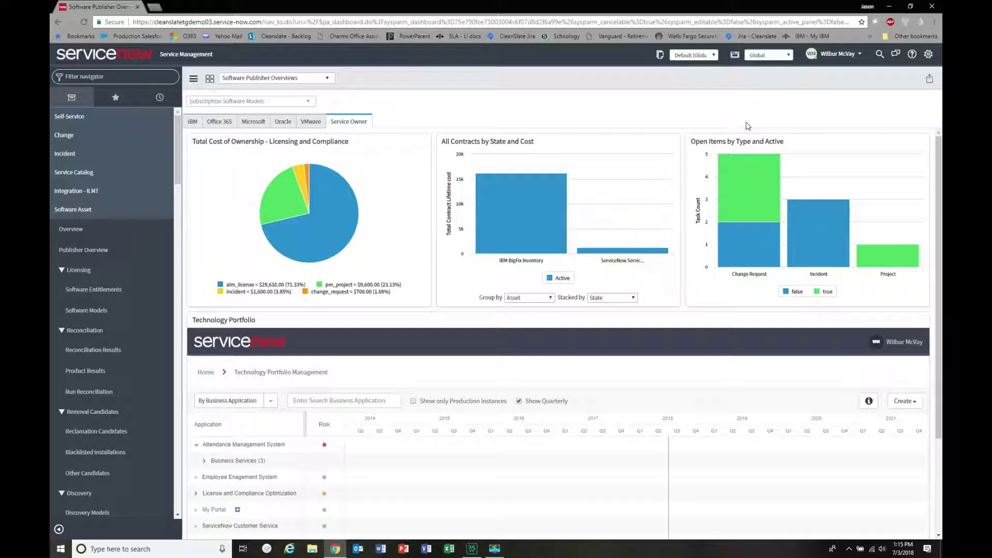
{"action": "mouse_move", "coordinate": [738, 203]}
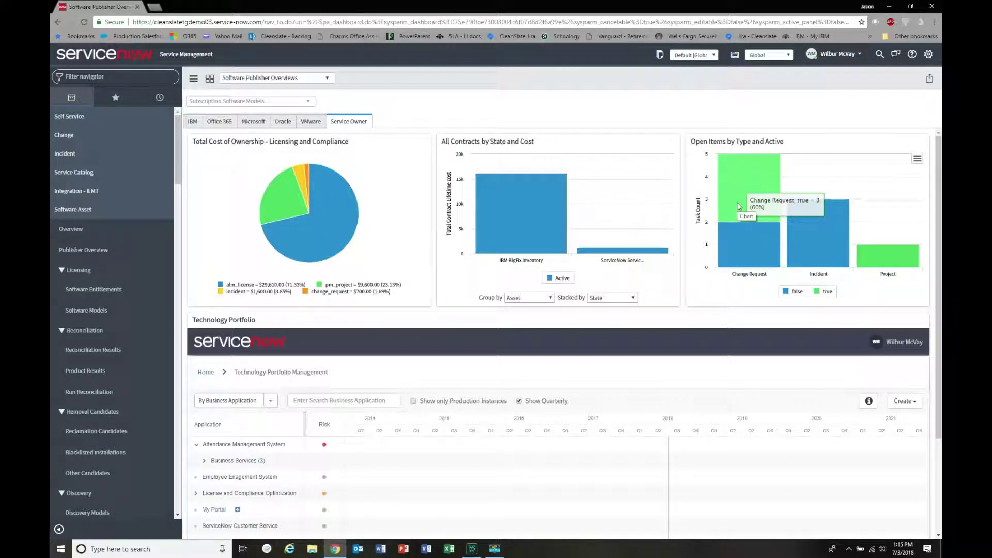
{"action": "mouse_move", "coordinate": [745, 250]}
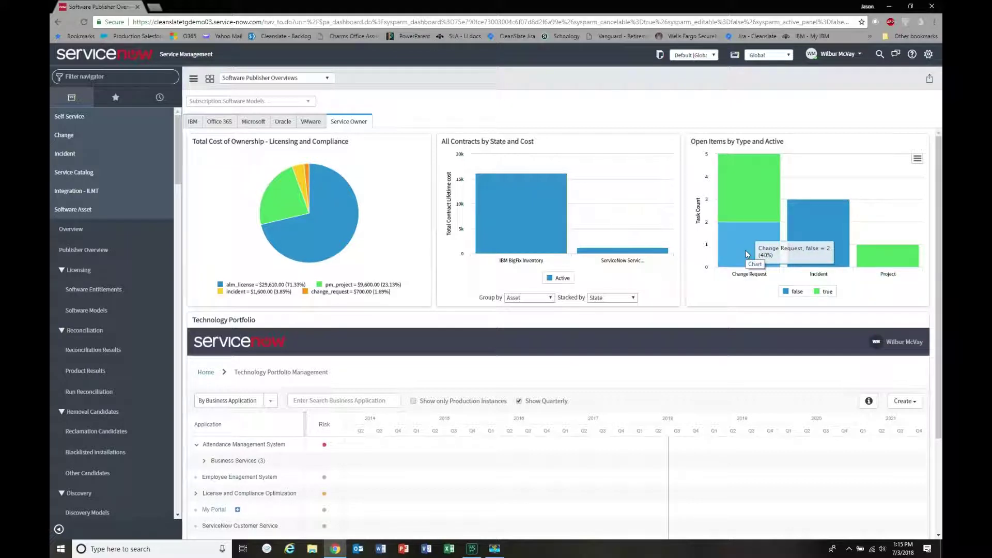
{"action": "mouse_move", "coordinate": [809, 230]}
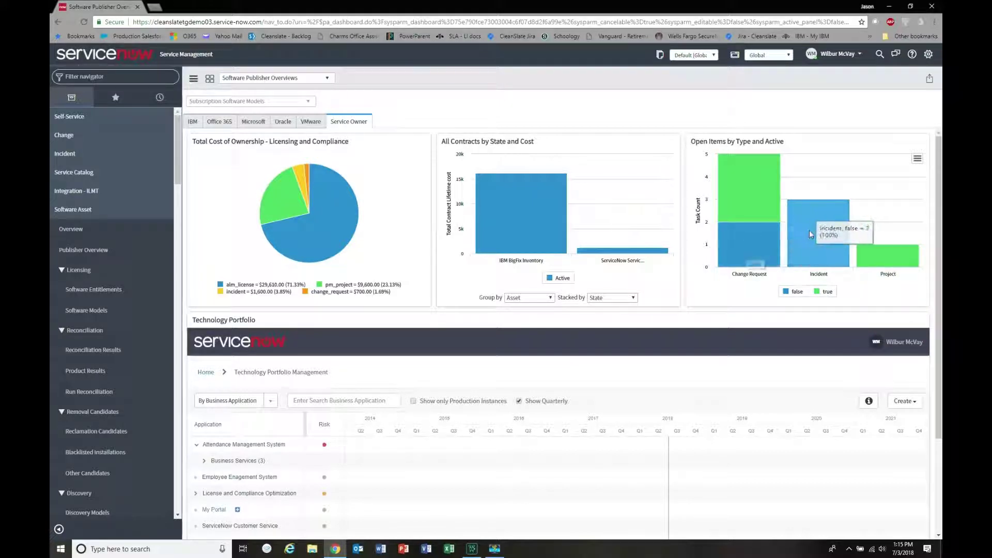
{"action": "mouse_move", "coordinate": [896, 268]}
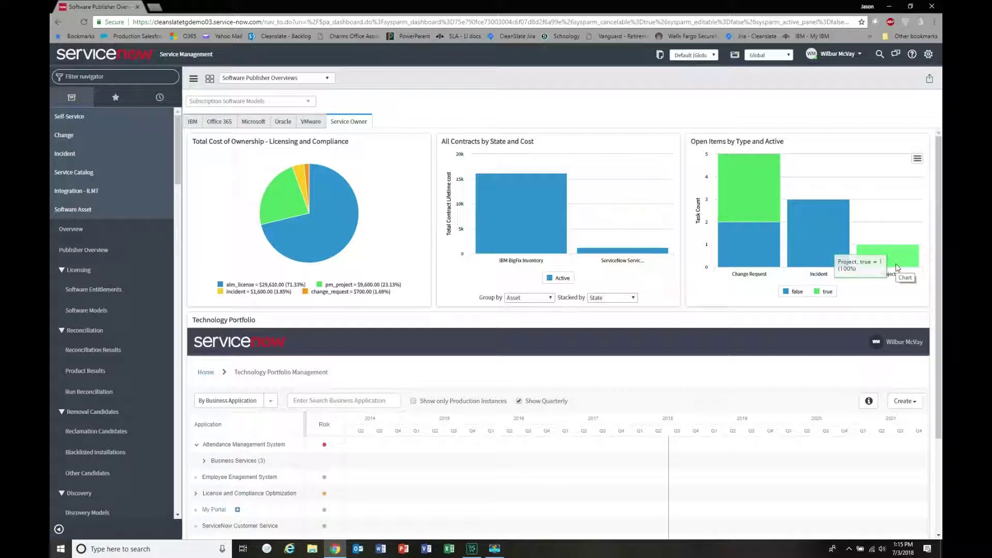